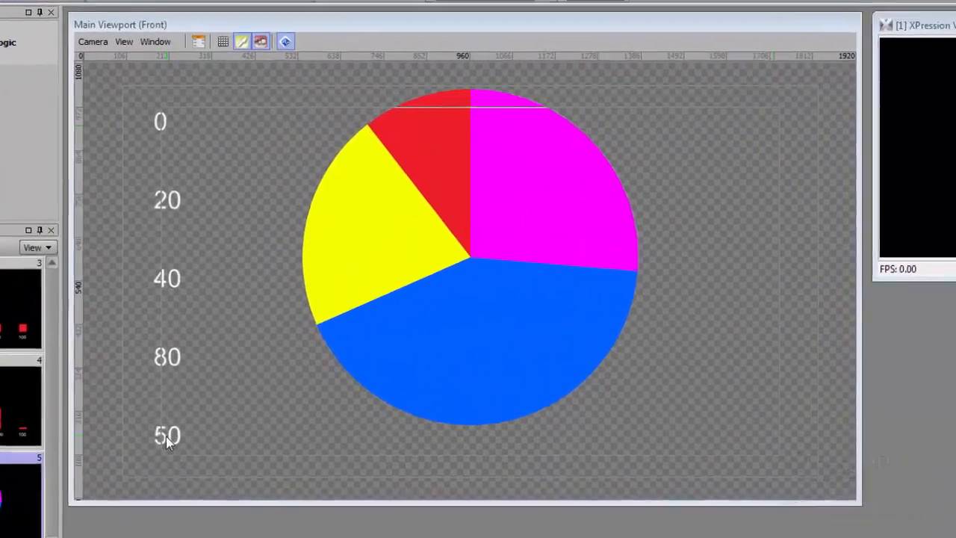
Set the sample pie chart's fourth value to 60 and its third value to 30.
double_click(165, 303)
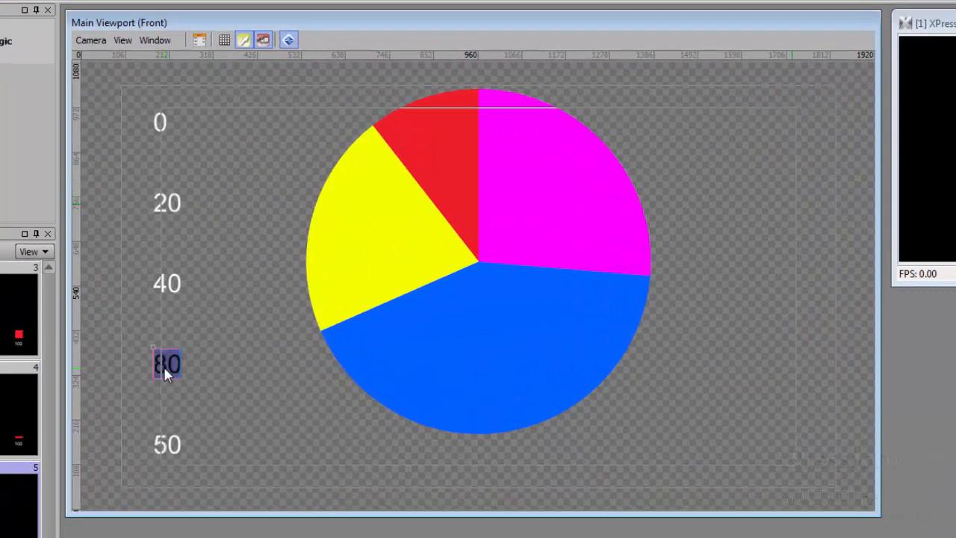
text(60)
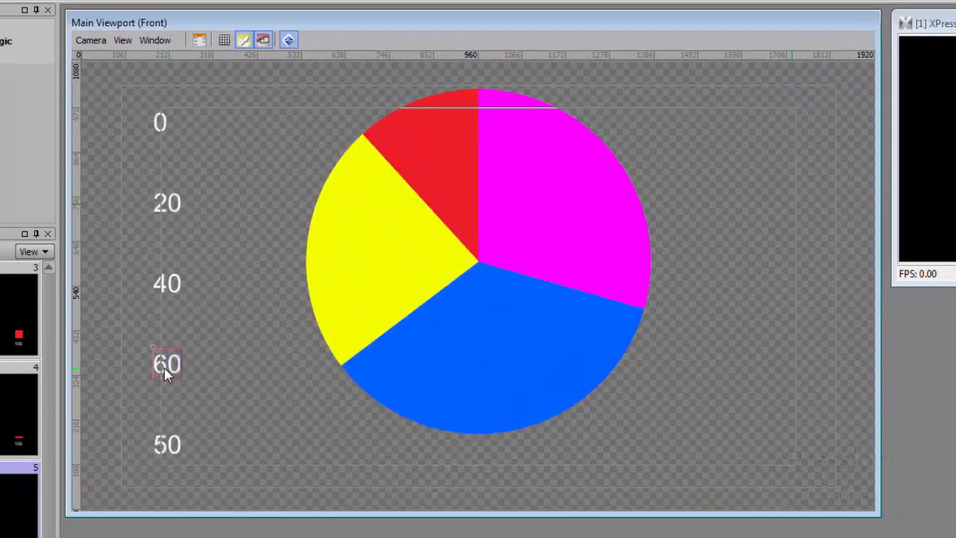
double_click(166, 299)
text(30)
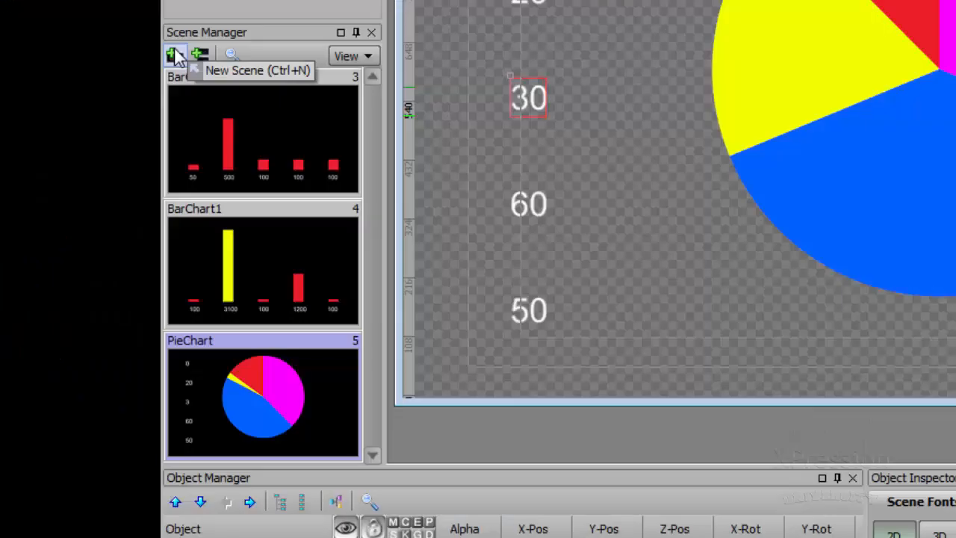
Create a new scene titled with the presenter's first name plus "Pie Chart", and move it to the start of the scene list.
click(174, 55)
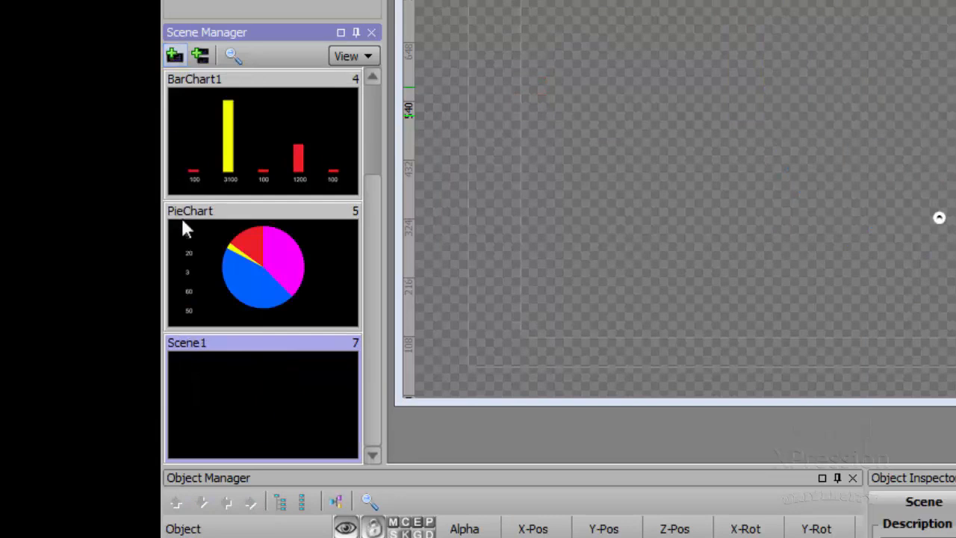
right_click(216, 379)
click(275, 521)
text(P)
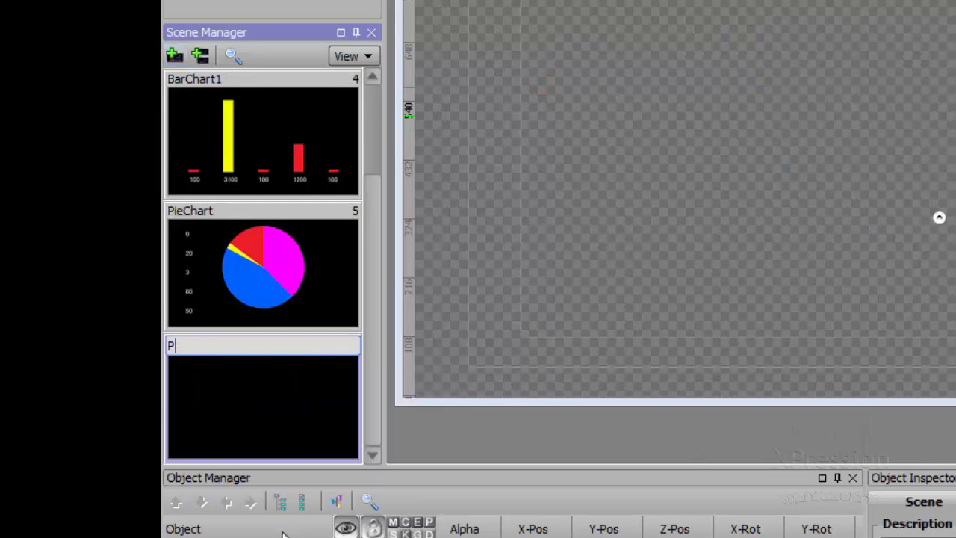
text(atrick Pie Chart)
key(Return)
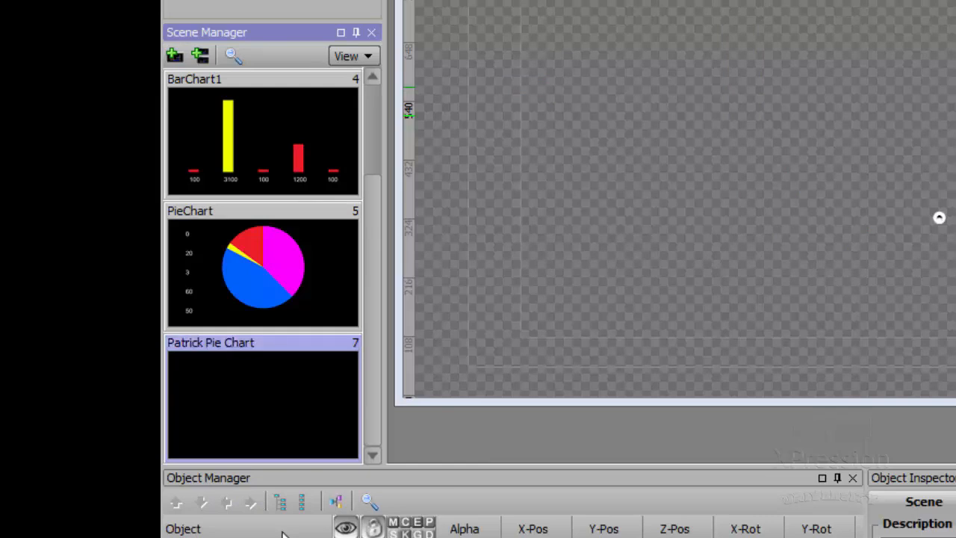
drag(299, 460, 272, 110)
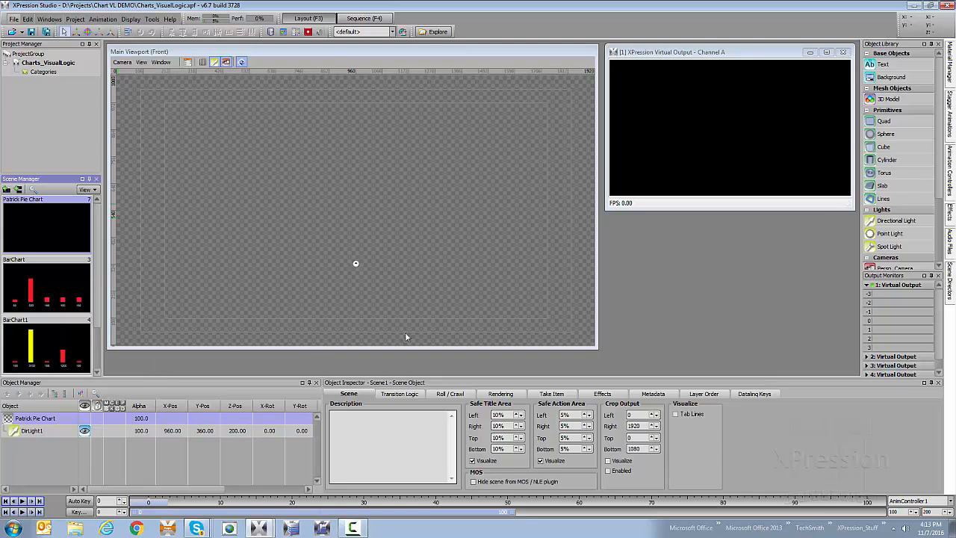
Add five text objects to the new scene.
double_click(888, 68)
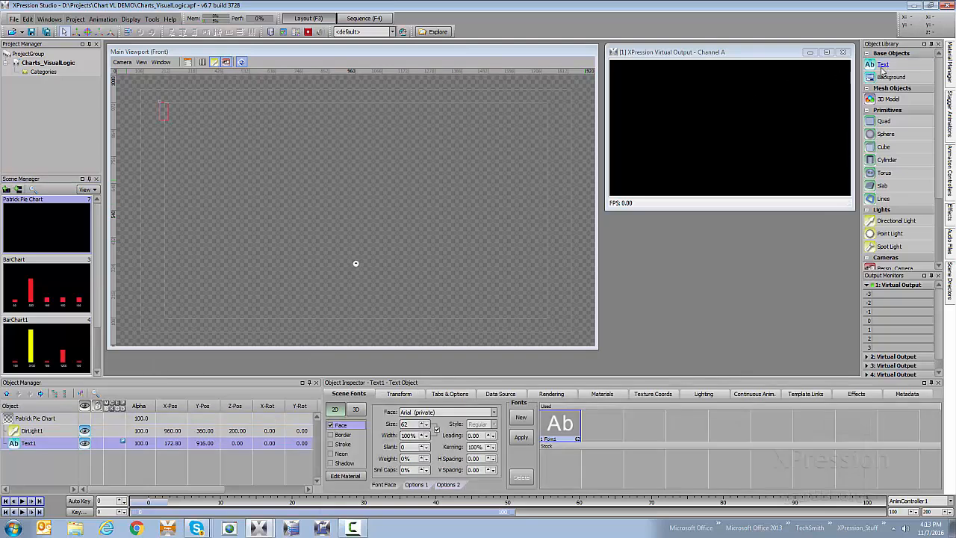
double_click(883, 68)
double_click(883, 68)
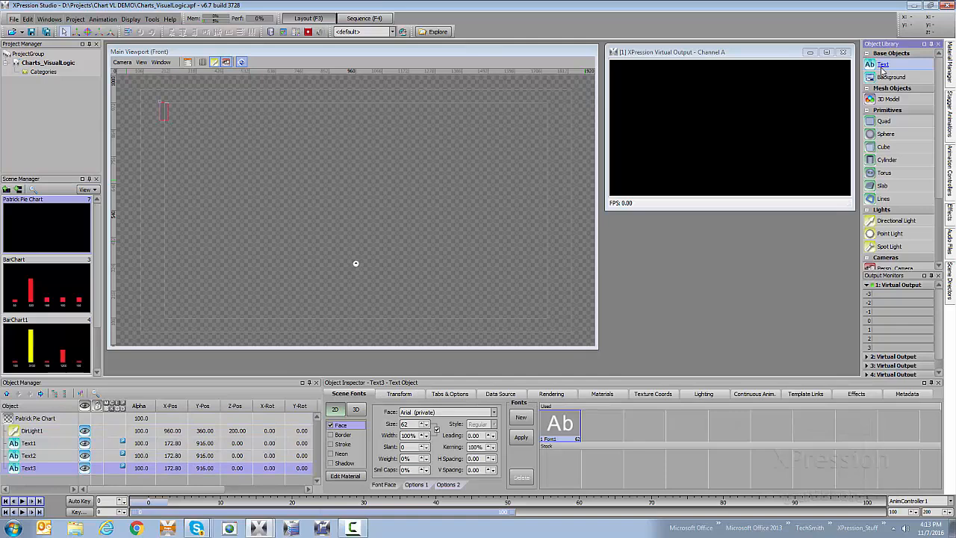
double_click(883, 68)
double_click(883, 68)
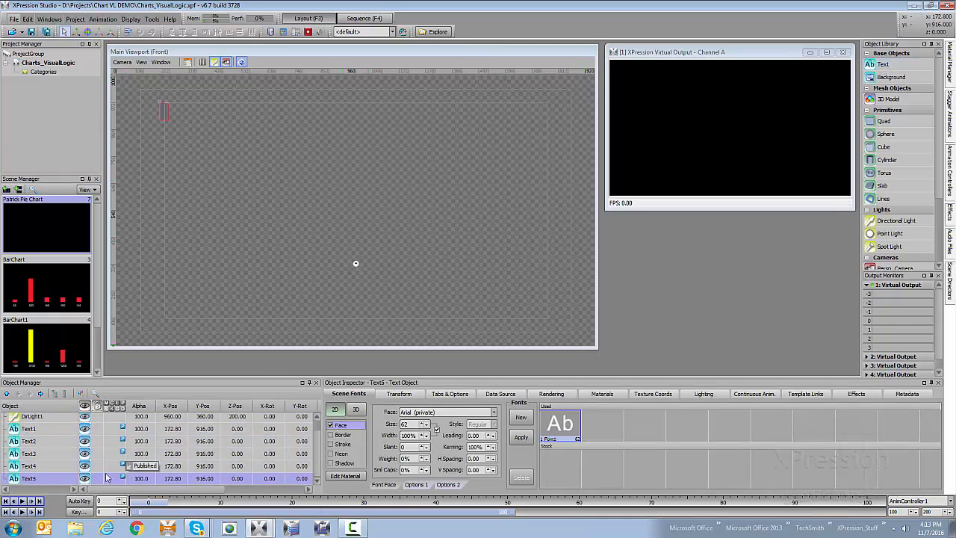
Lower Text5 to a Y position of 337 and distribute Text1 through Text5 evenly in the vertical direction.
click(30, 478)
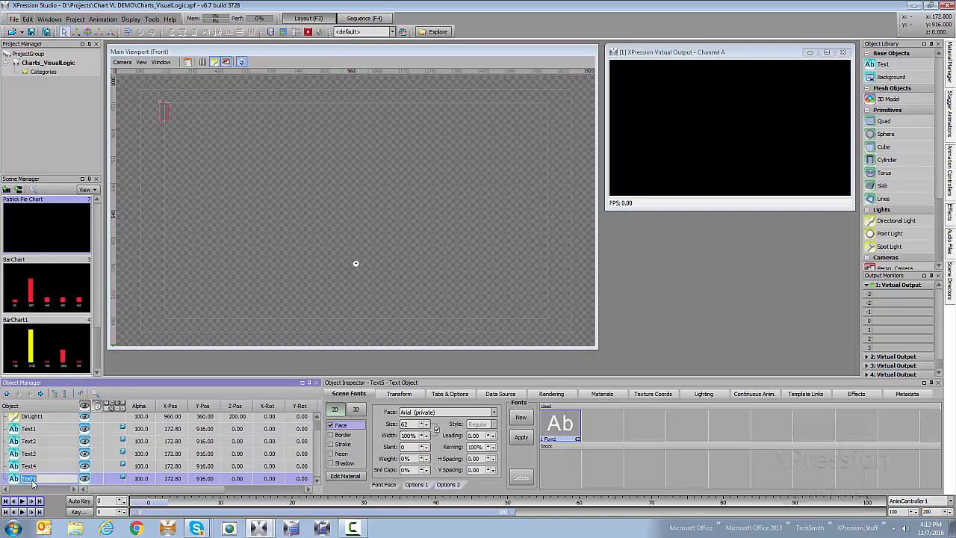
click(17, 480)
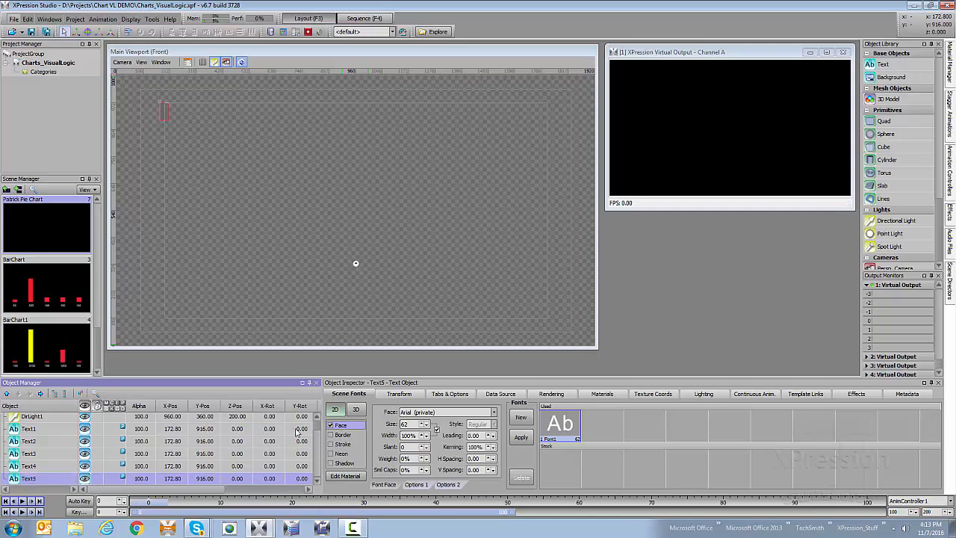
click(400, 393)
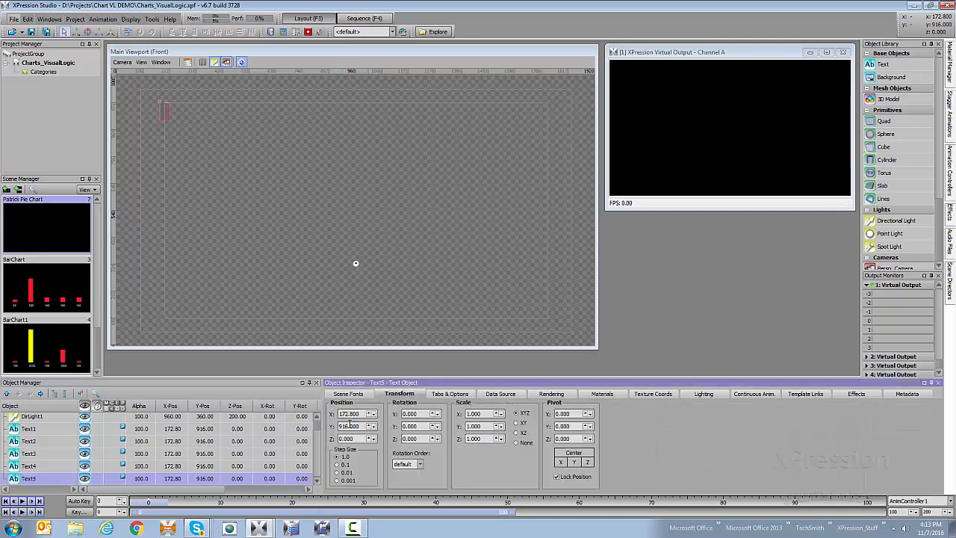
drag(350, 424, 349, 502)
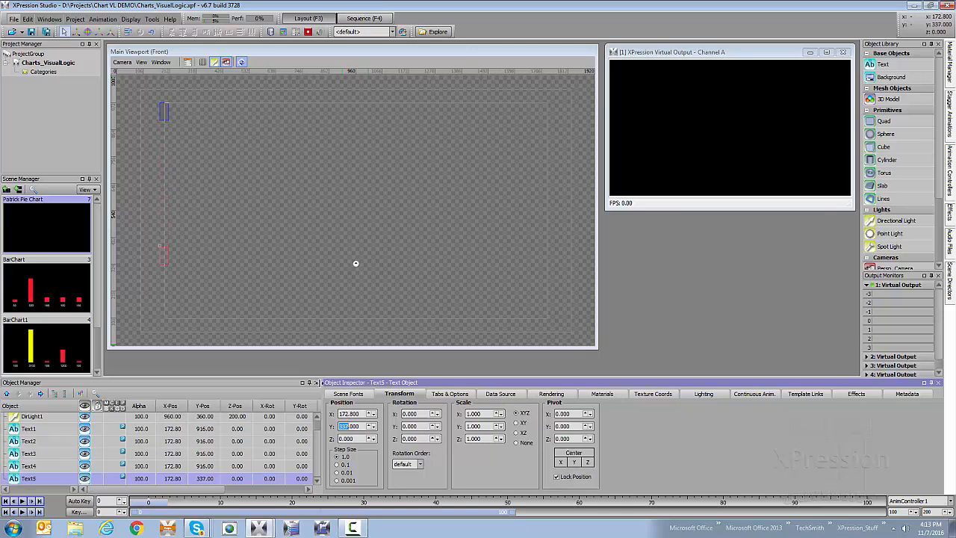
shift+click(43, 431)
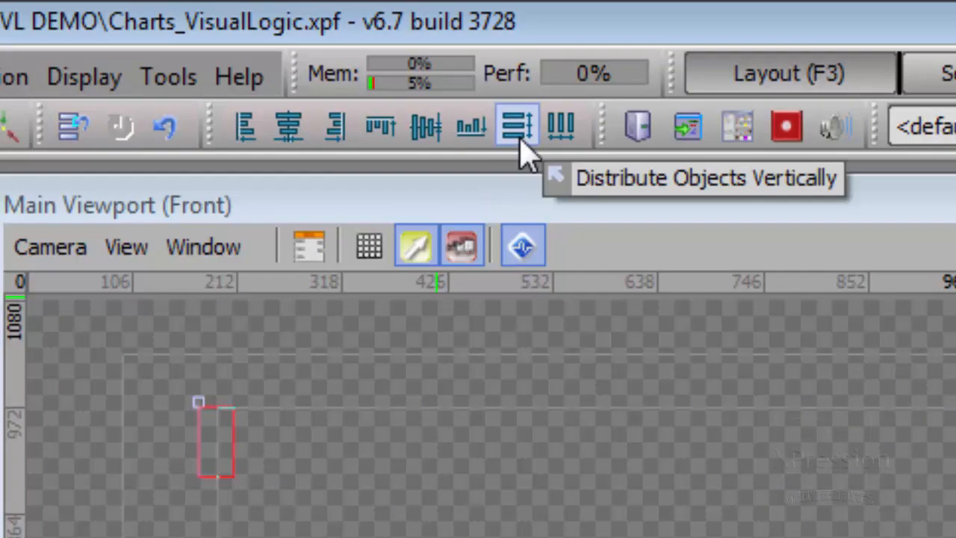
click(523, 146)
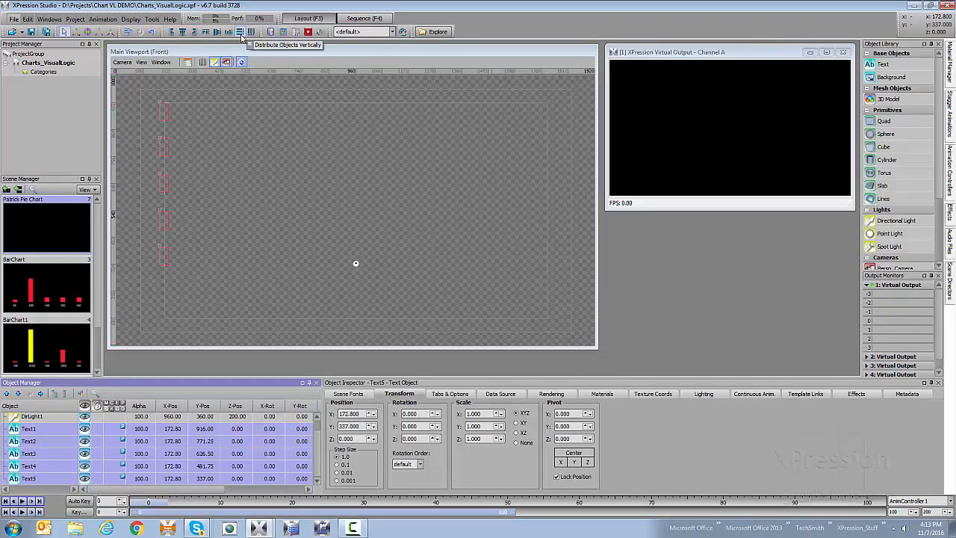
Fill the five text objects from top to bottom with the values 30, 75, 44, 66 and 22.
click(166, 118)
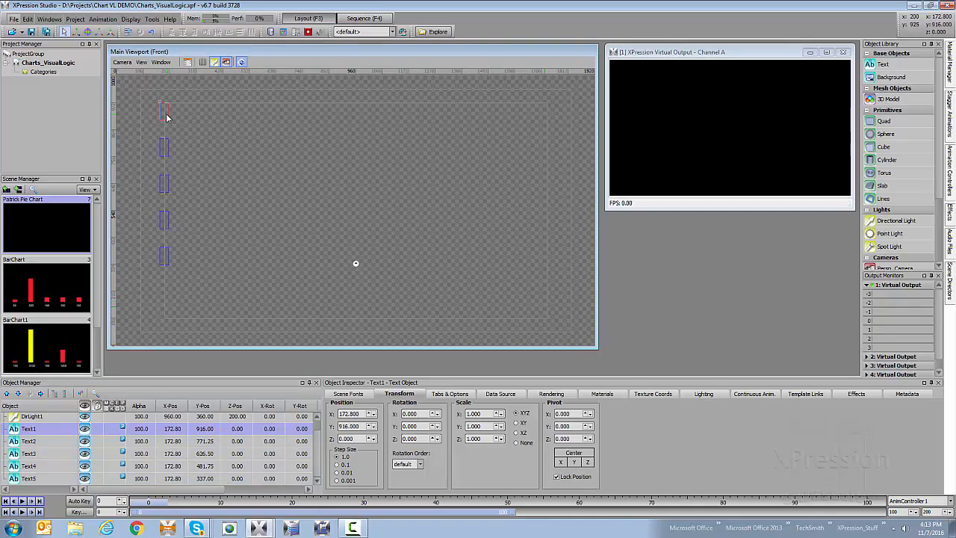
text(30)
click(164, 146)
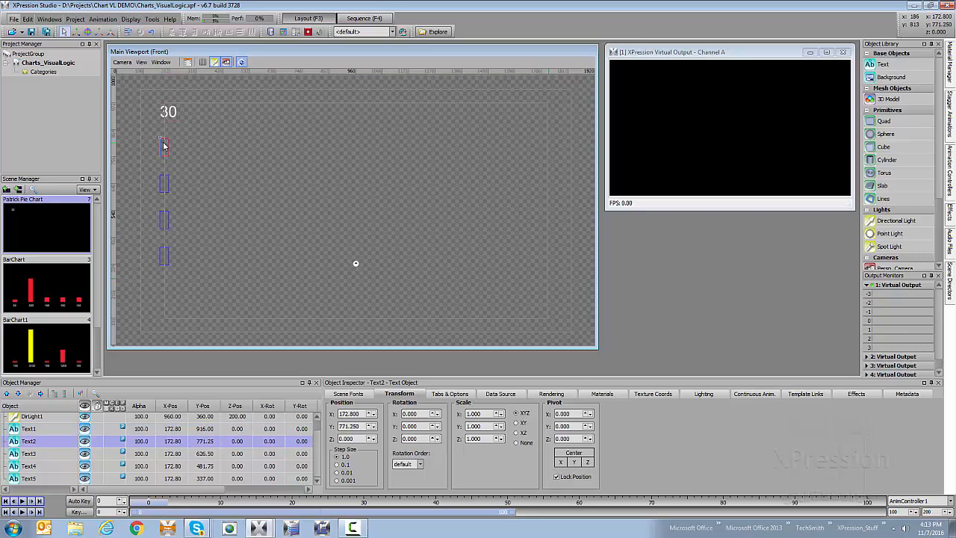
text(54)
key(BackSpace)
click(163, 184)
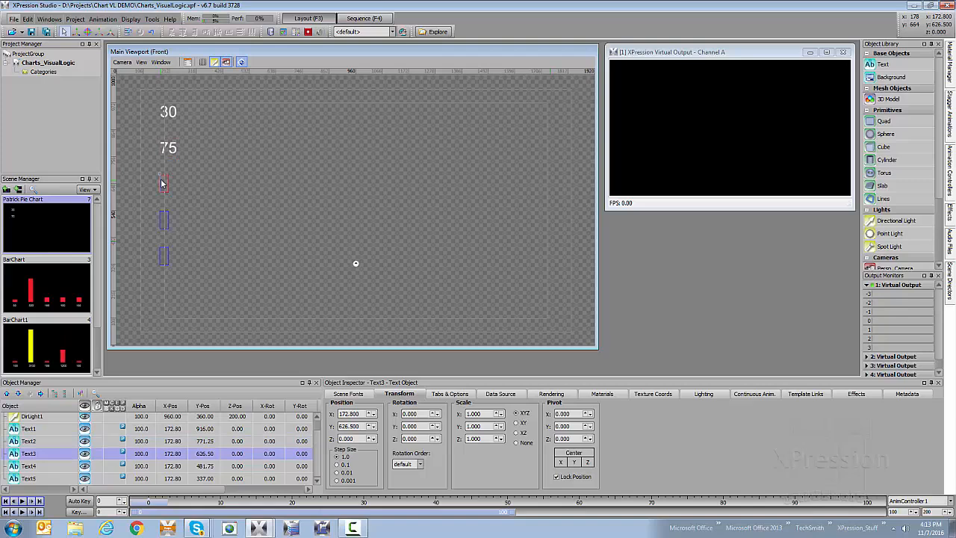
text(44)
click(165, 224)
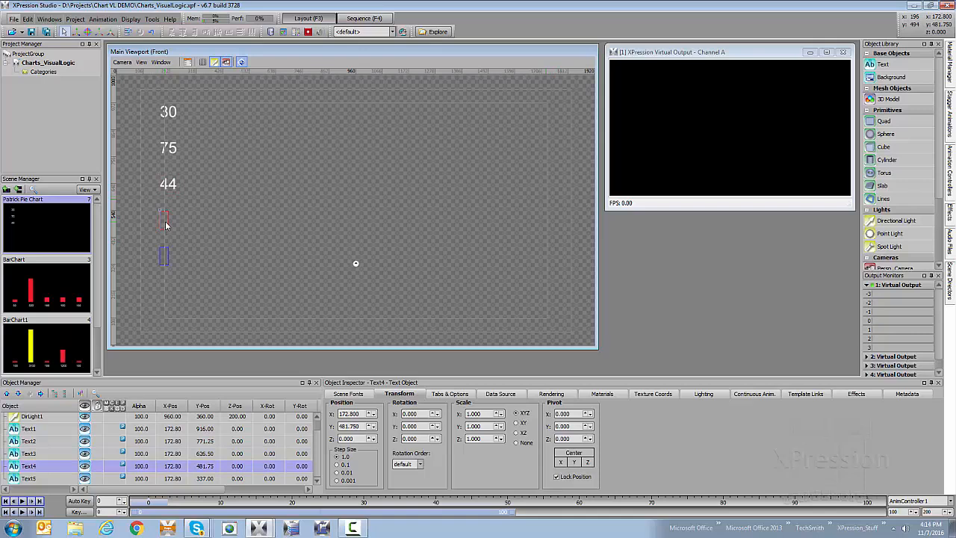
text(66)
click(164, 257)
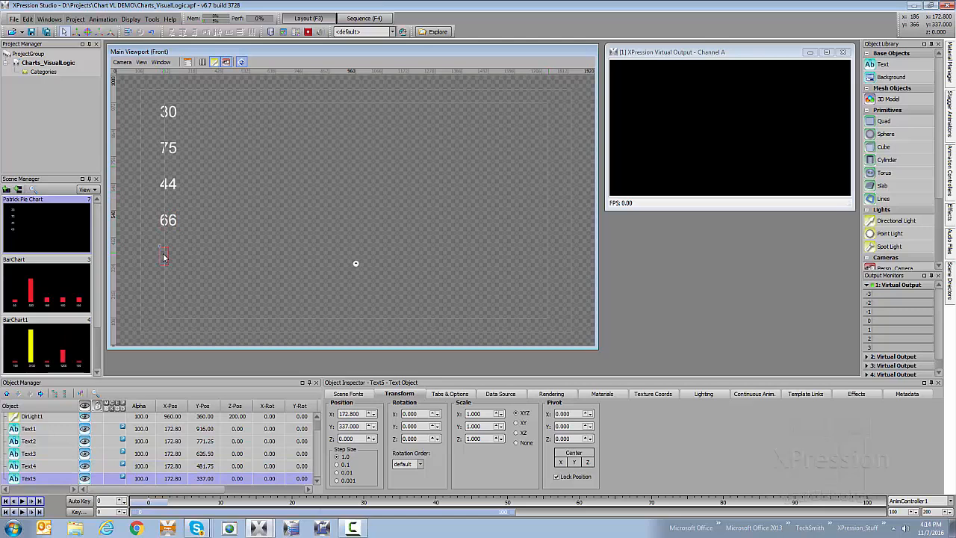
text(22)
Add a cylinder to the scene and give it a length of about 33.7 and locked diameters of about 342.
click(889, 45)
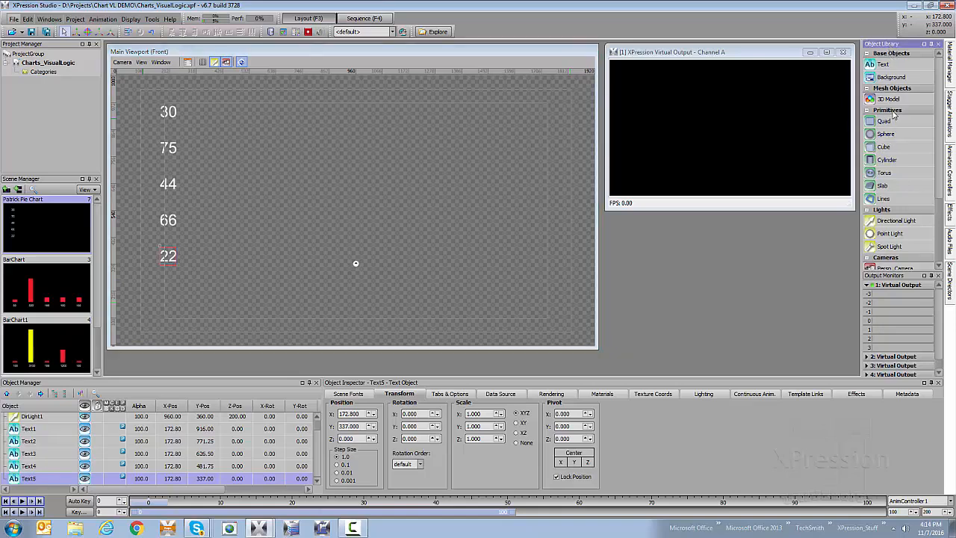
double_click(889, 163)
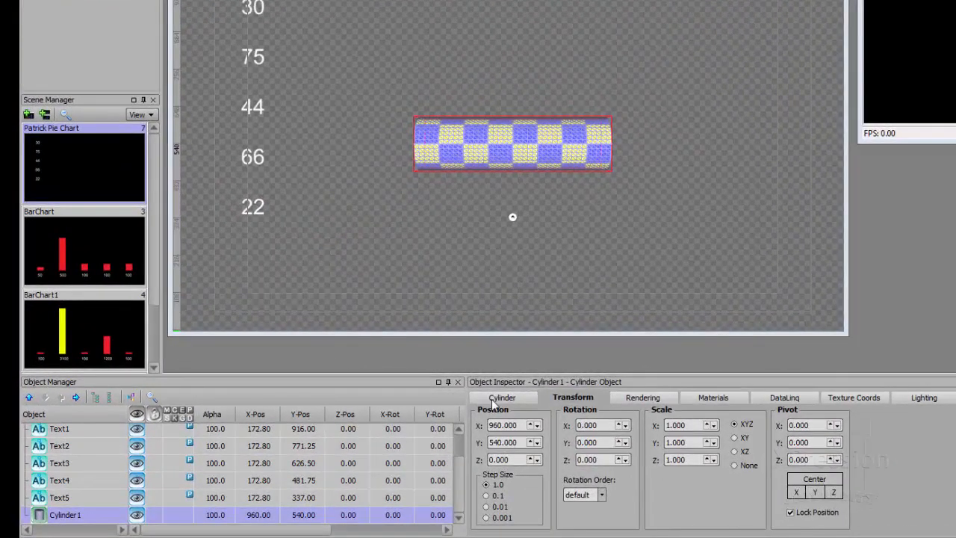
click(495, 399)
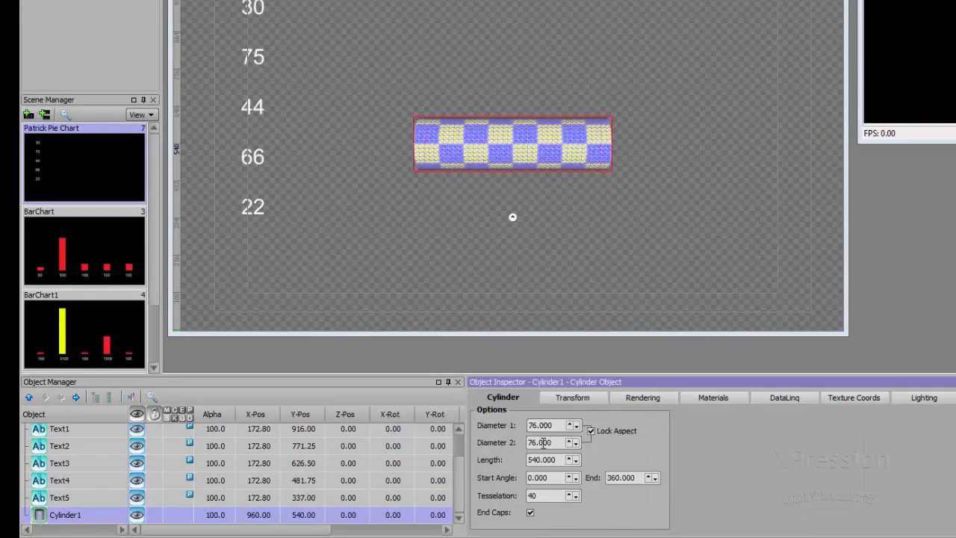
drag(543, 458, 371, 459)
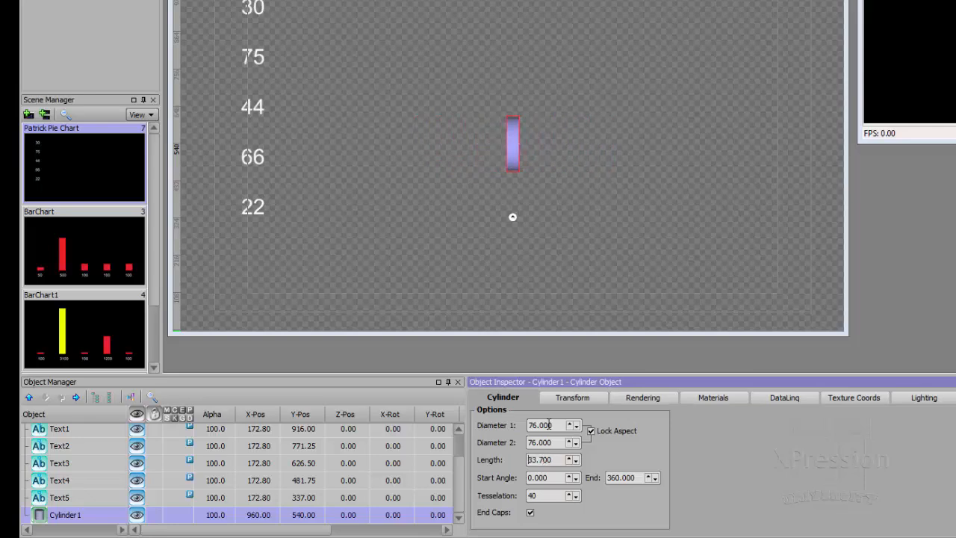
drag(549, 424, 622, 424)
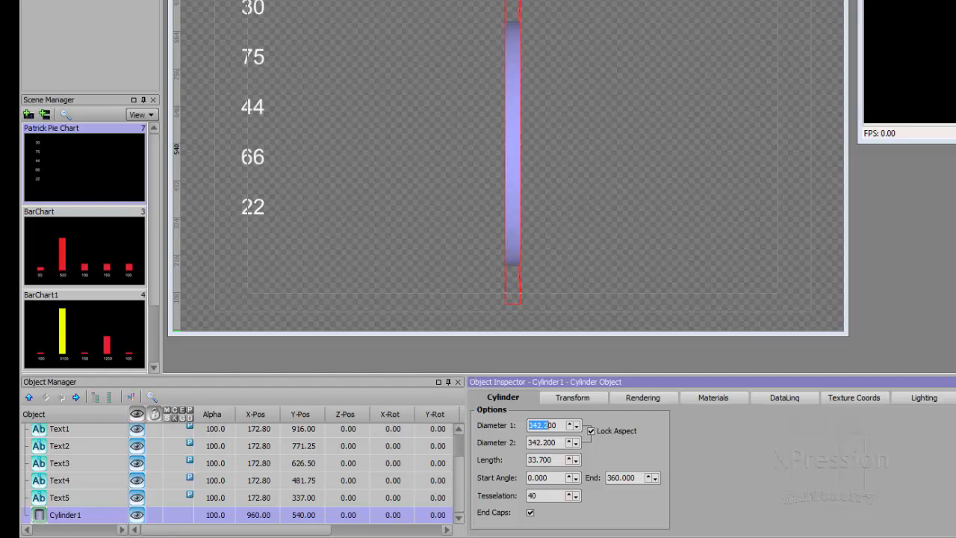
Rotate the cylinder 90 degrees around Y so that its round face points to the front.
click(573, 397)
click(601, 443)
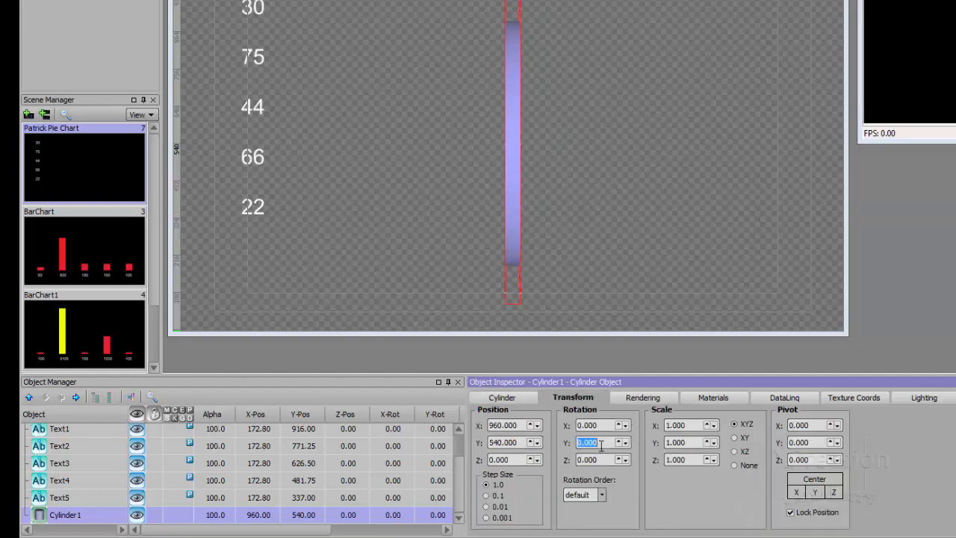
text(90)
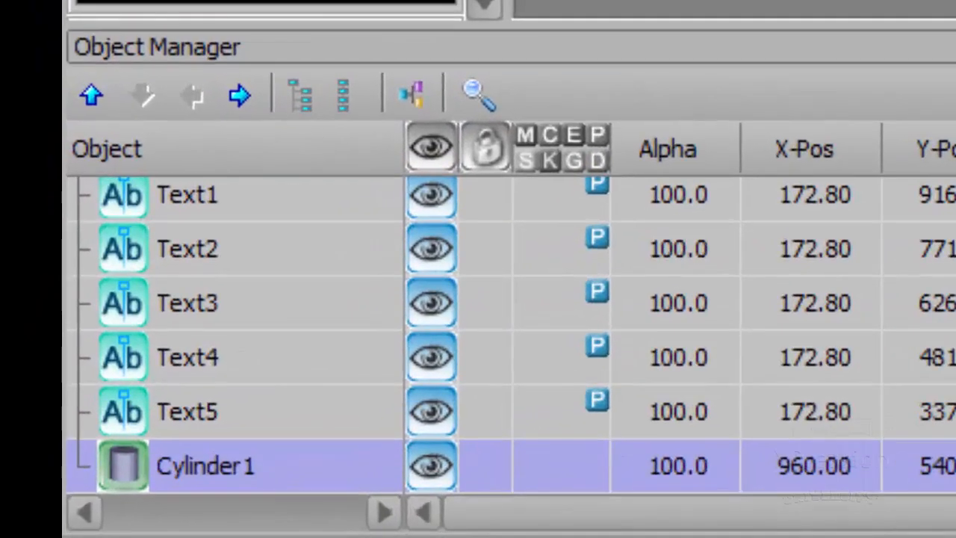
Rename the cylinder to Pie1 and paste four copies of it into the scene.
click(187, 486)
double_click(180, 469)
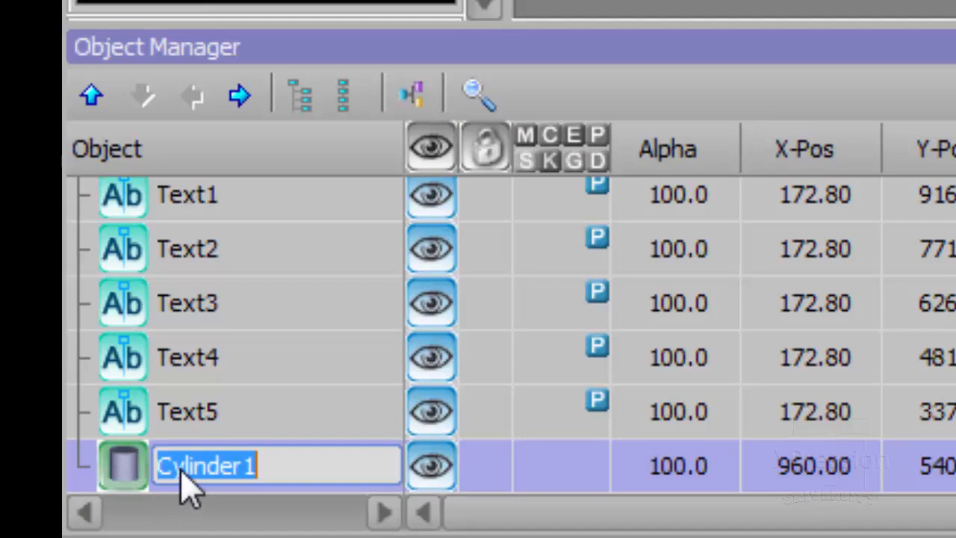
text(Pie 1)
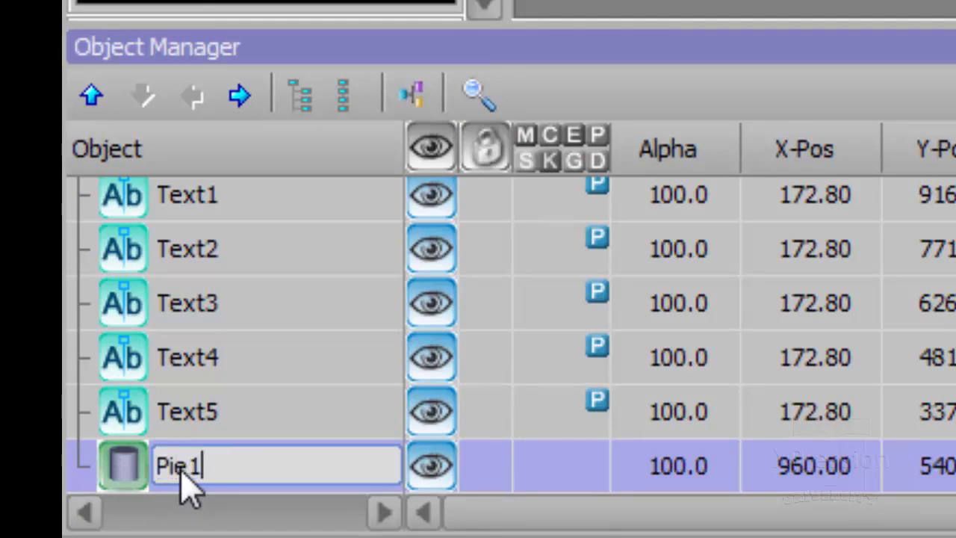
key(Return)
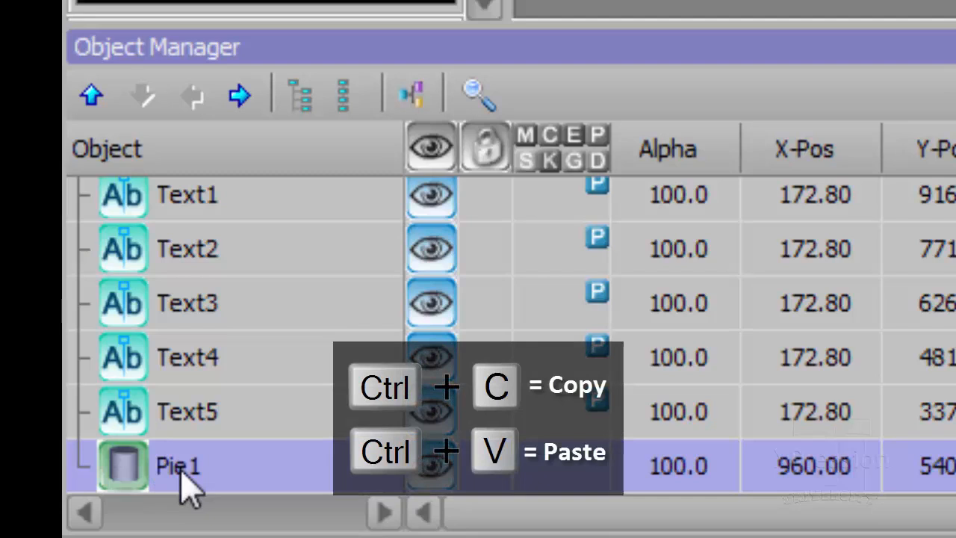
key(ctrl+v)
key(ctrl+v)
key(ctrl+v)
key(ctrl+v)
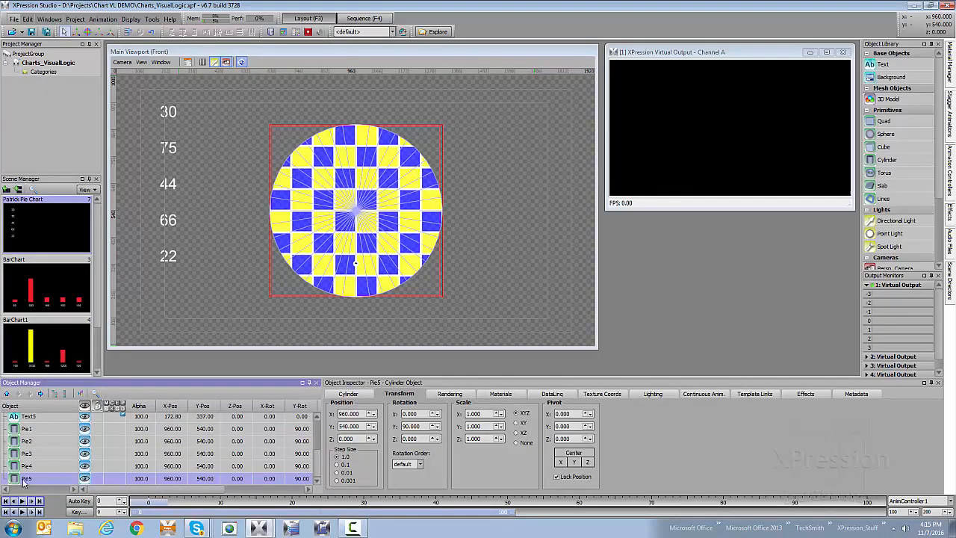
Assign the colorRed material to all five faces of Pie1 and colorBlue to all five faces of Pie2.
click(51, 434)
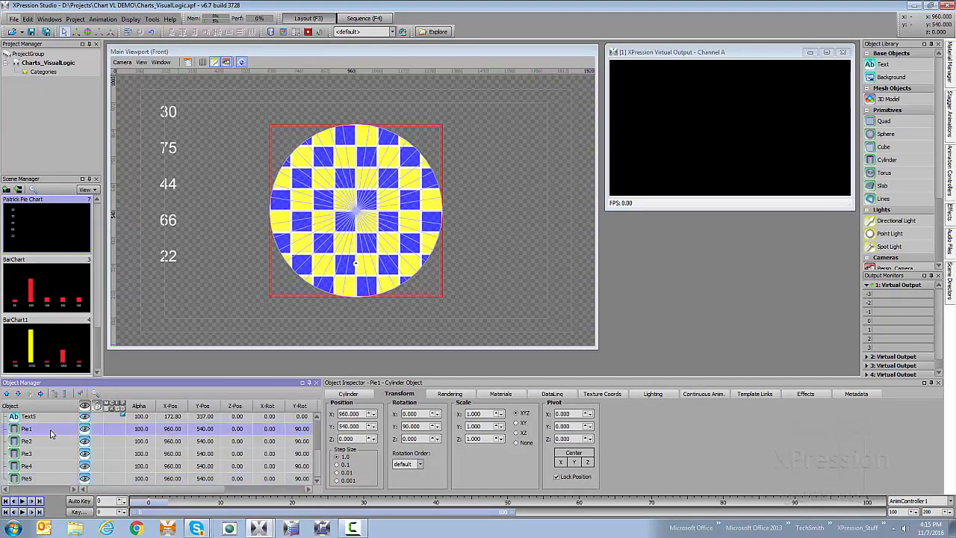
click(498, 393)
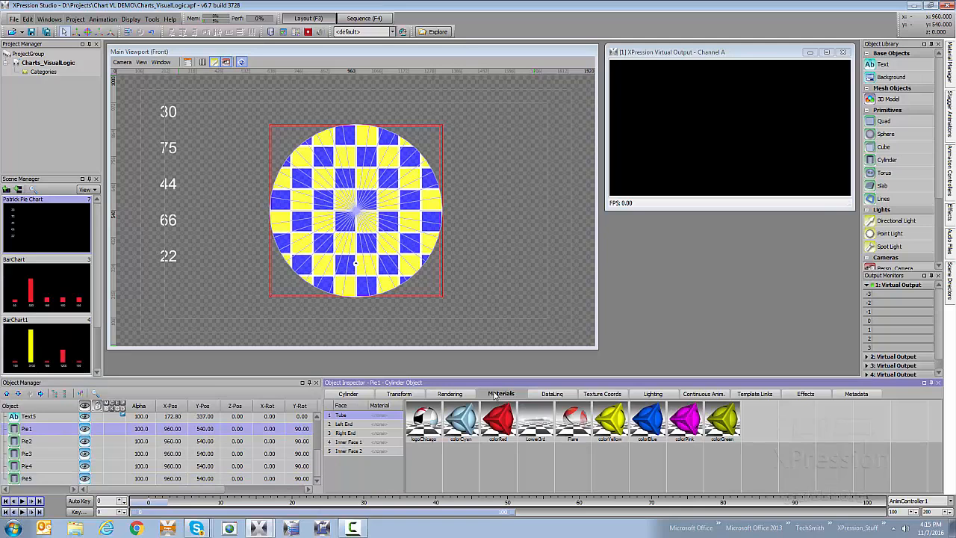
shift+click(373, 451)
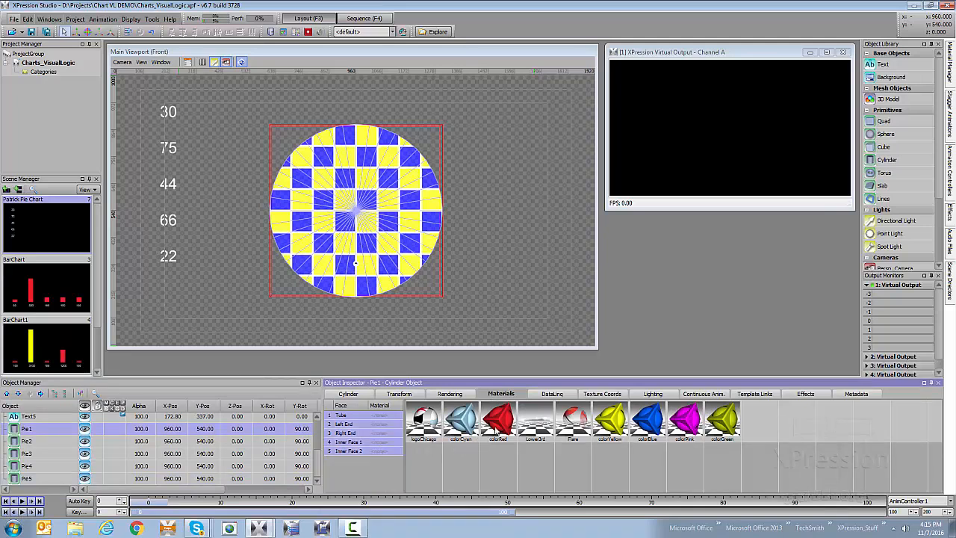
click(498, 427)
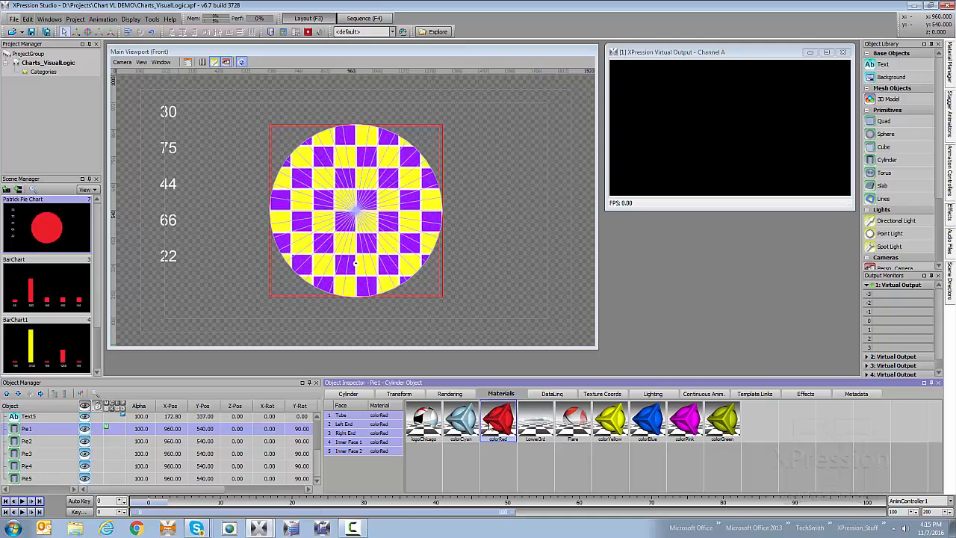
click(45, 440)
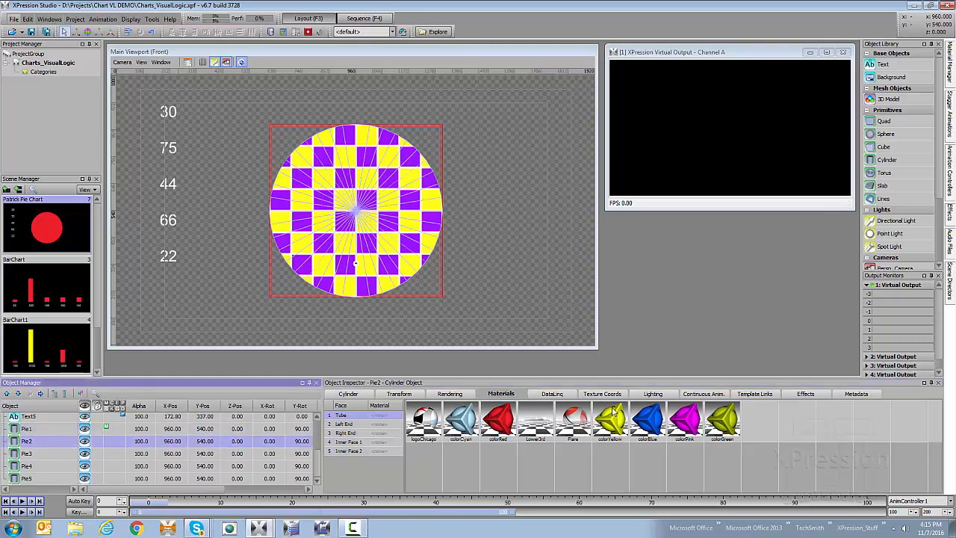
shift+click(383, 453)
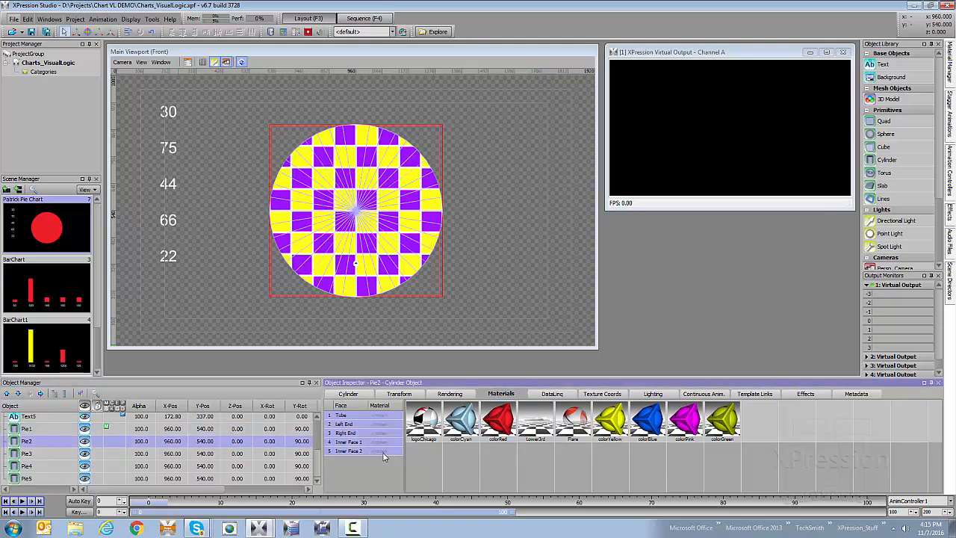
double_click(647, 423)
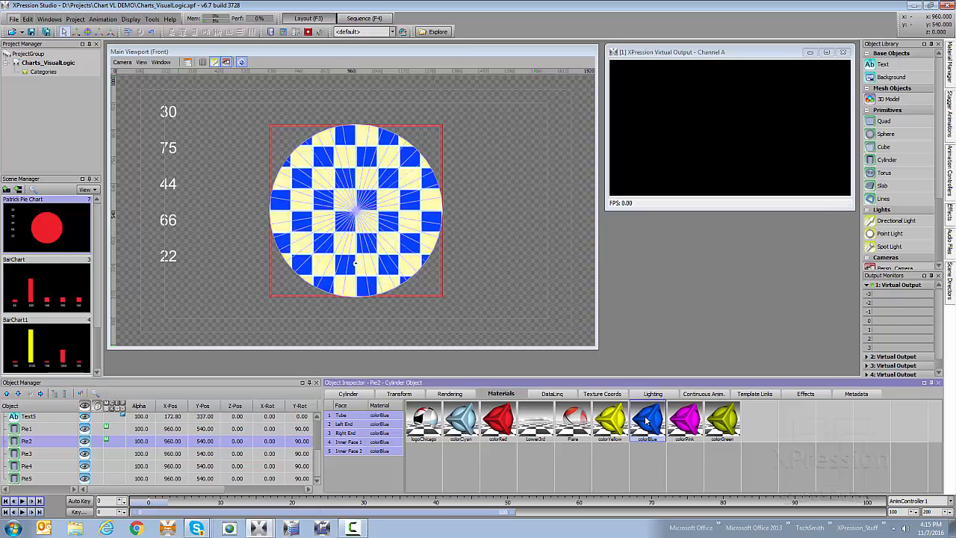
Assign the colorGreen material to all five faces of Pie3 and colorCyan to all five faces of Pie4.
click(28, 455)
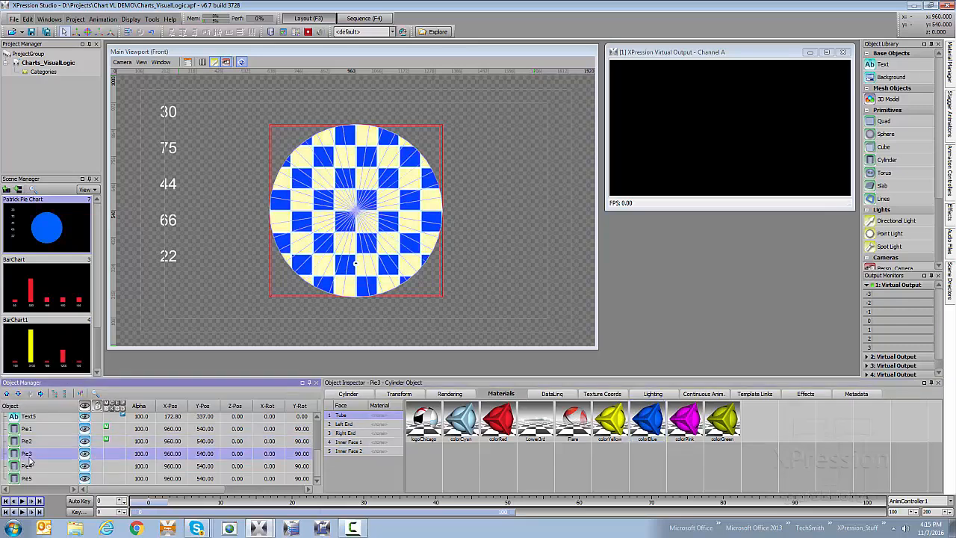
shift+click(376, 454)
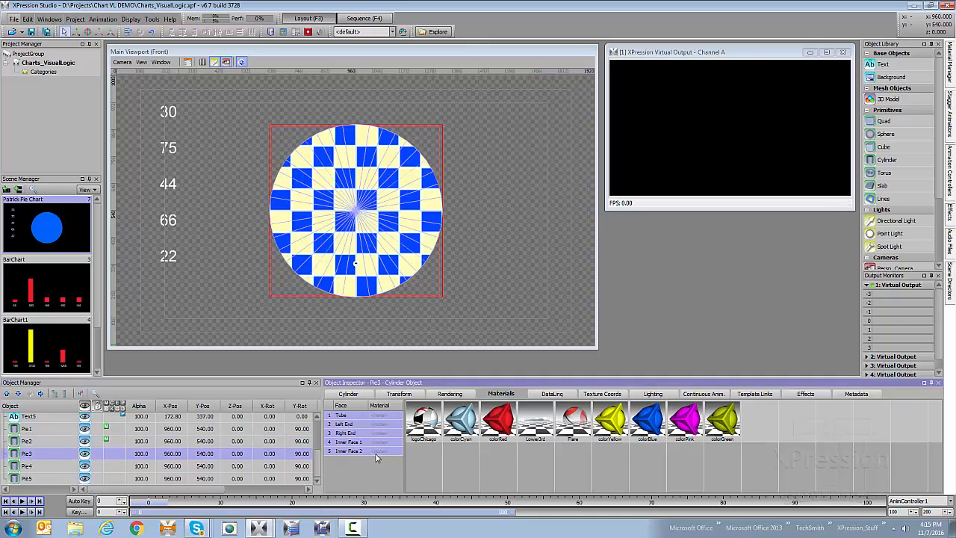
double_click(722, 422)
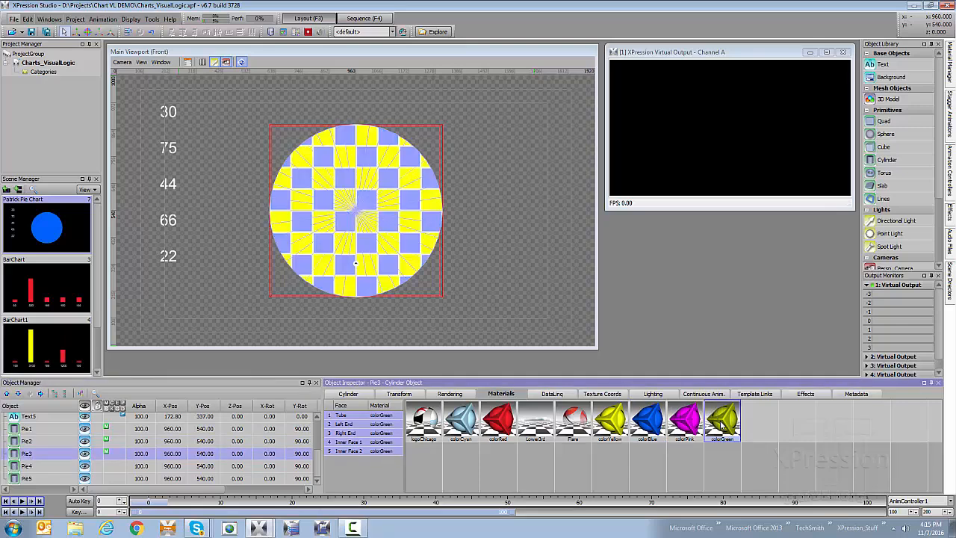
click(30, 467)
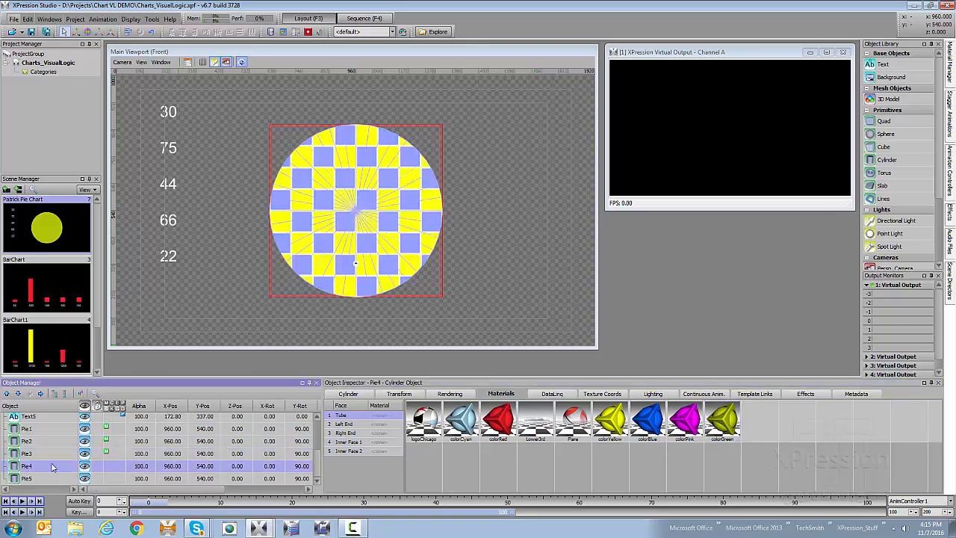
shift+click(380, 452)
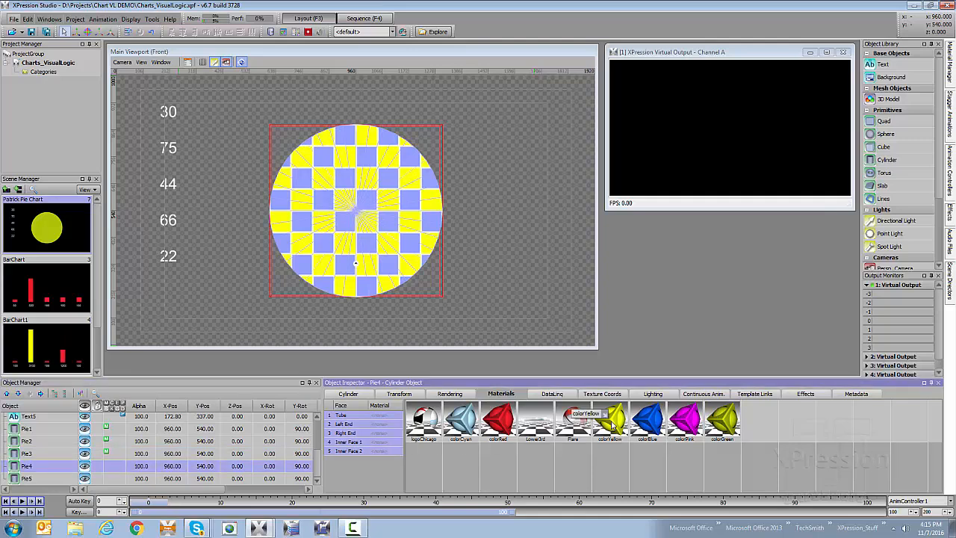
double_click(461, 422)
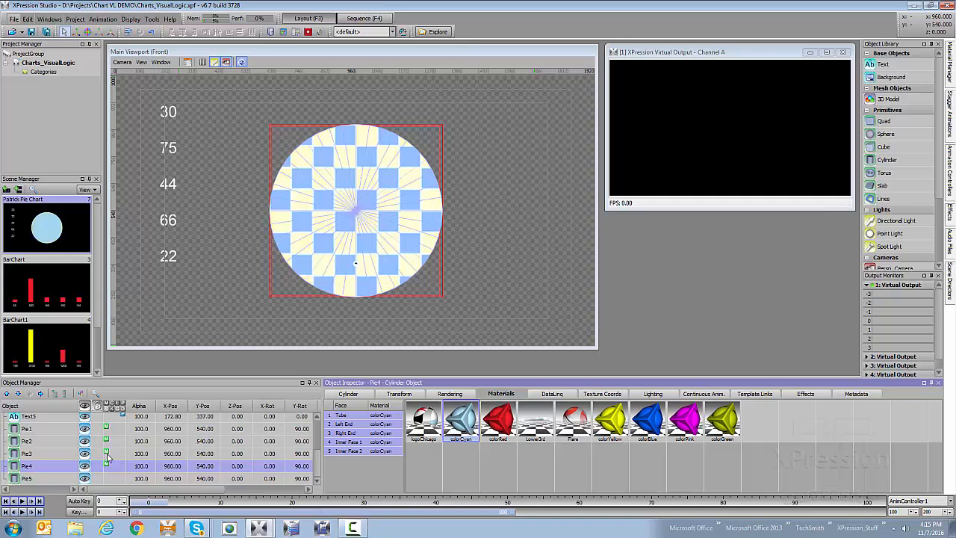
Assign the colorYellow material to all five faces of Pie5 and check the material of each cylinder from Pie1 to Pie5.
click(55, 480)
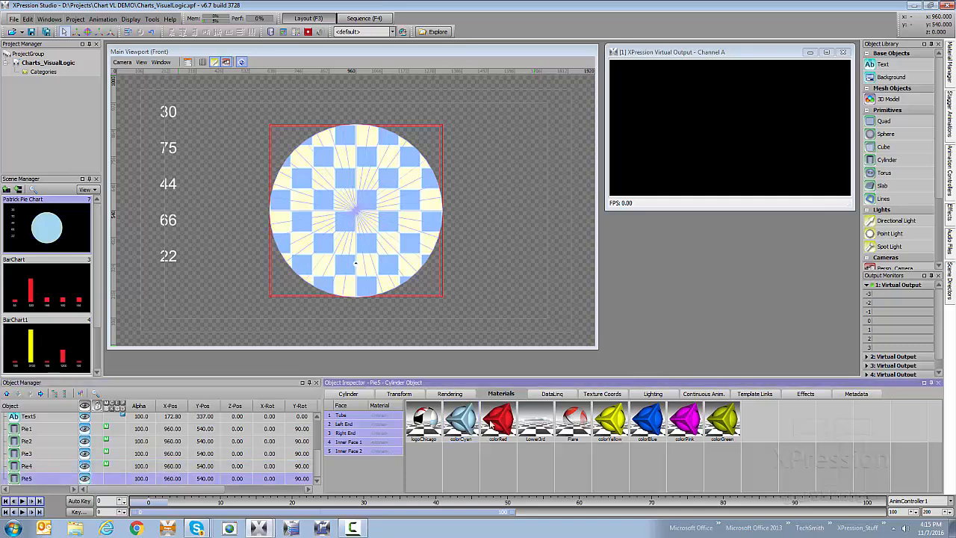
double_click(617, 426)
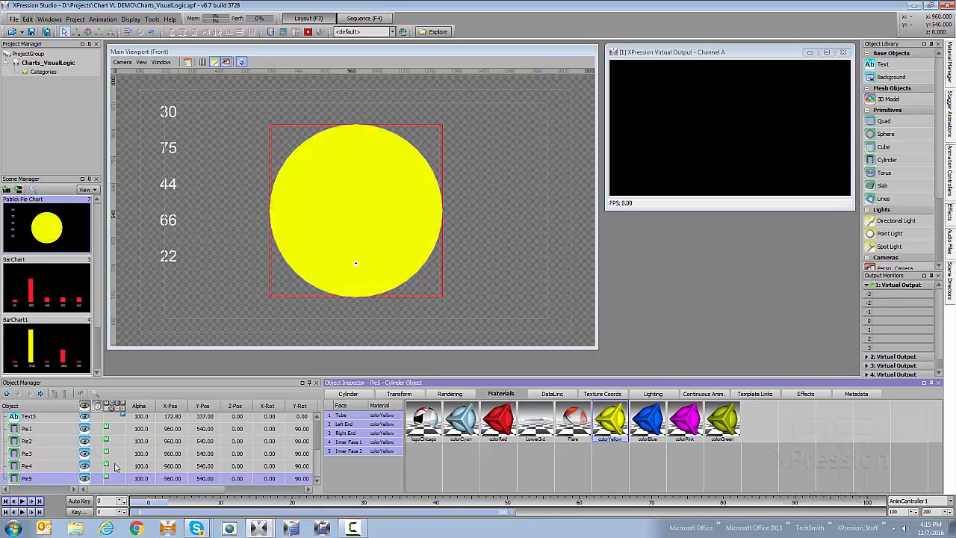
click(62, 429)
click(63, 441)
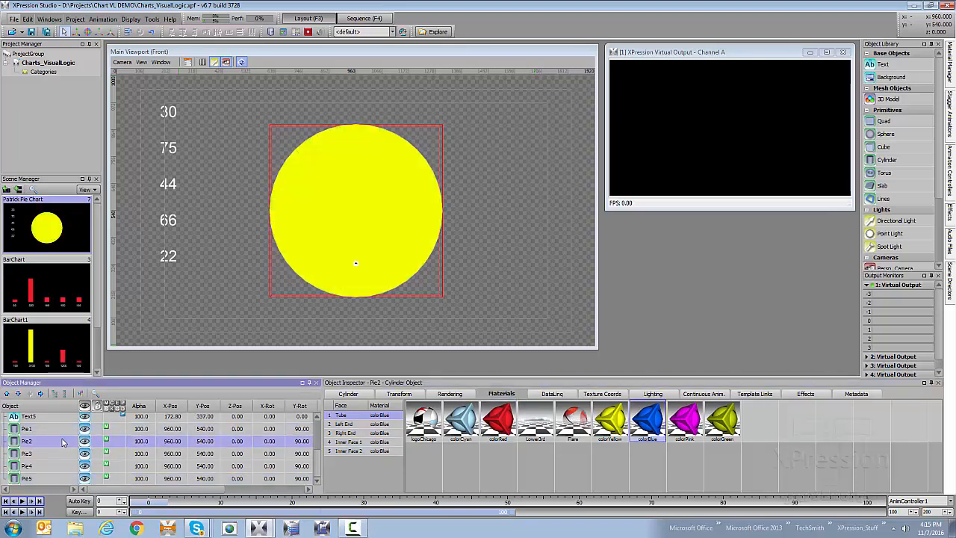
click(55, 453)
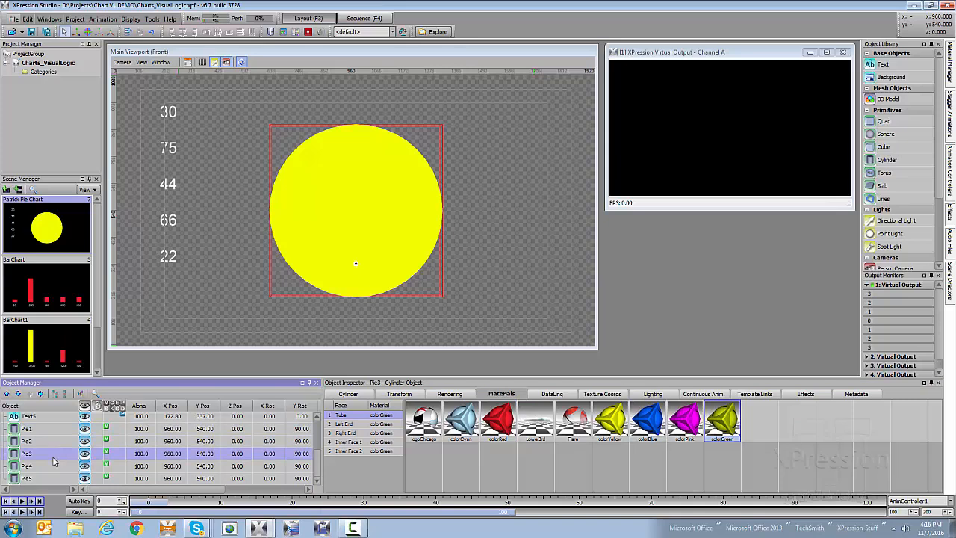
click(52, 466)
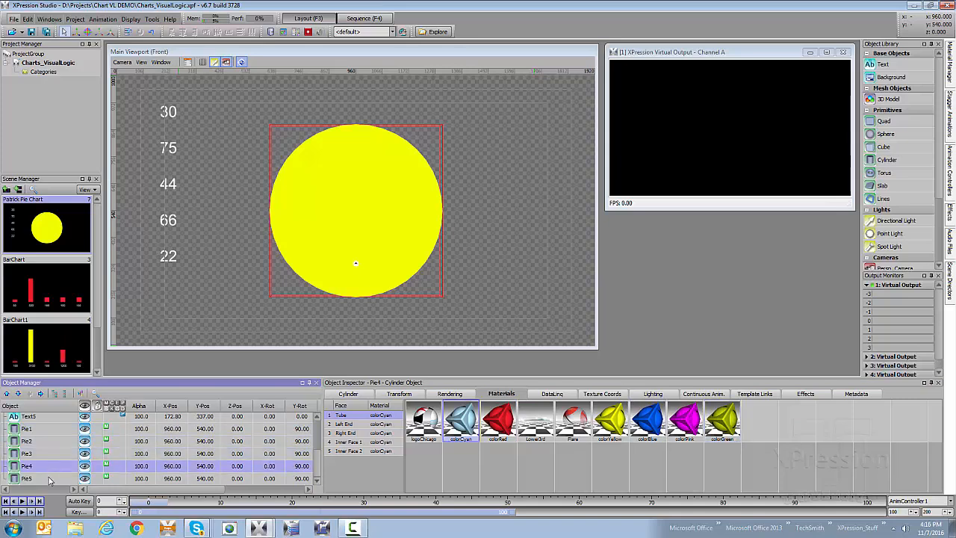
click(51, 478)
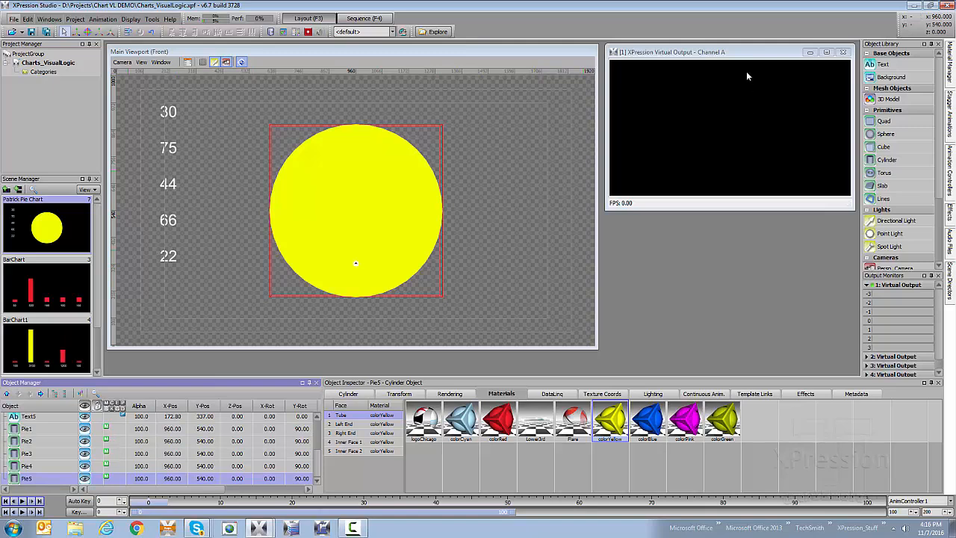
Rearrange the virtual output and main viewport windows and open the Visual Logic editor for the pie chart scene.
drag(755, 53, 149, 90)
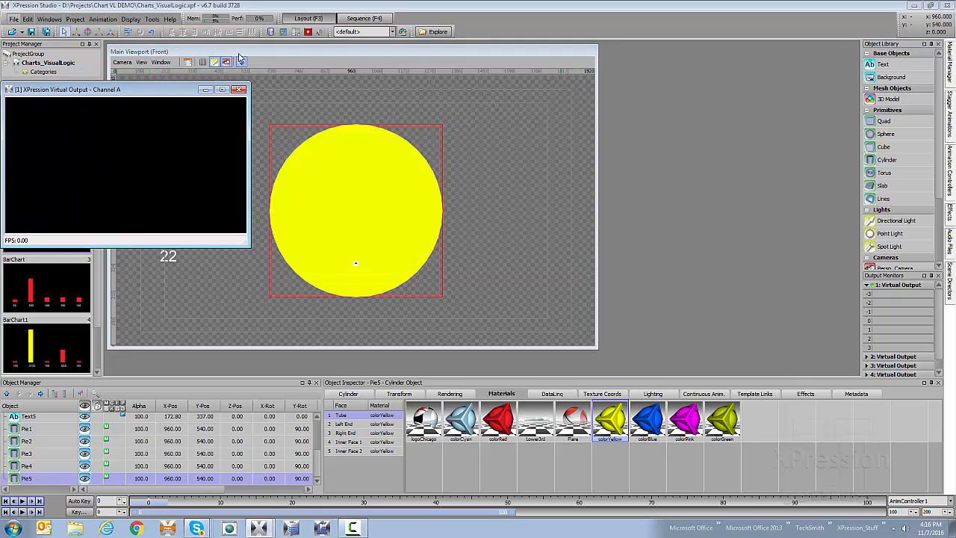
drag(241, 56, 299, 56)
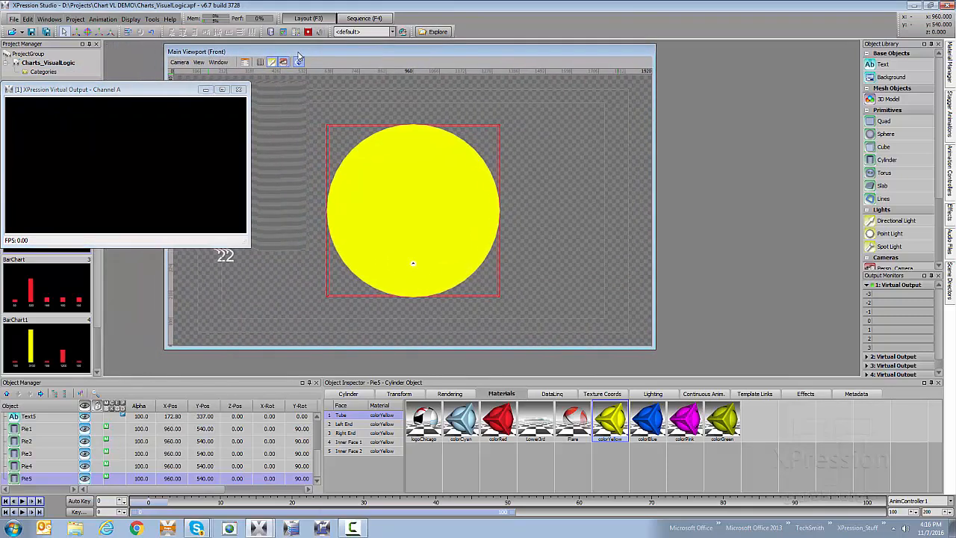
click(246, 64)
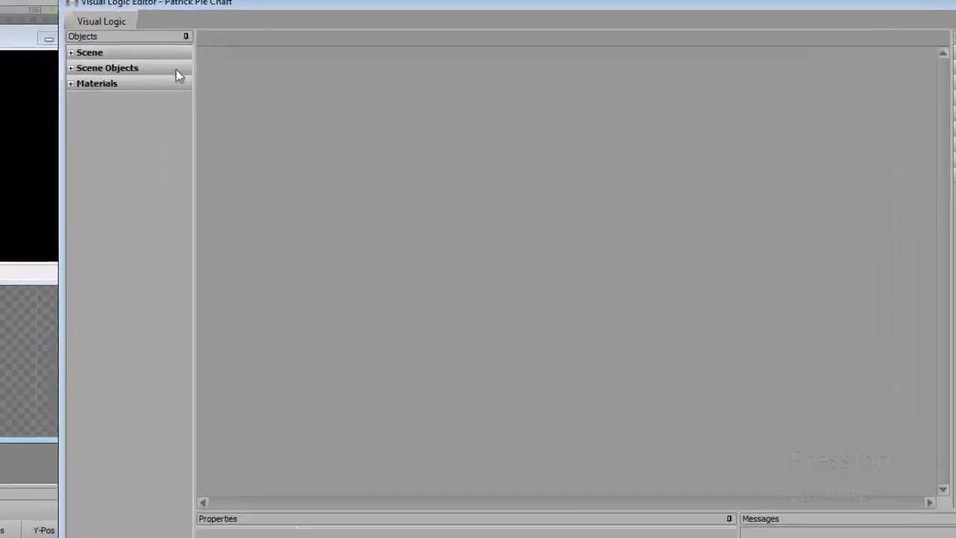
Add the Text properties of scene objects Text1 and Text2 as blocks on the logic canvas, with Text2 directly below Text1.
click(66, 74)
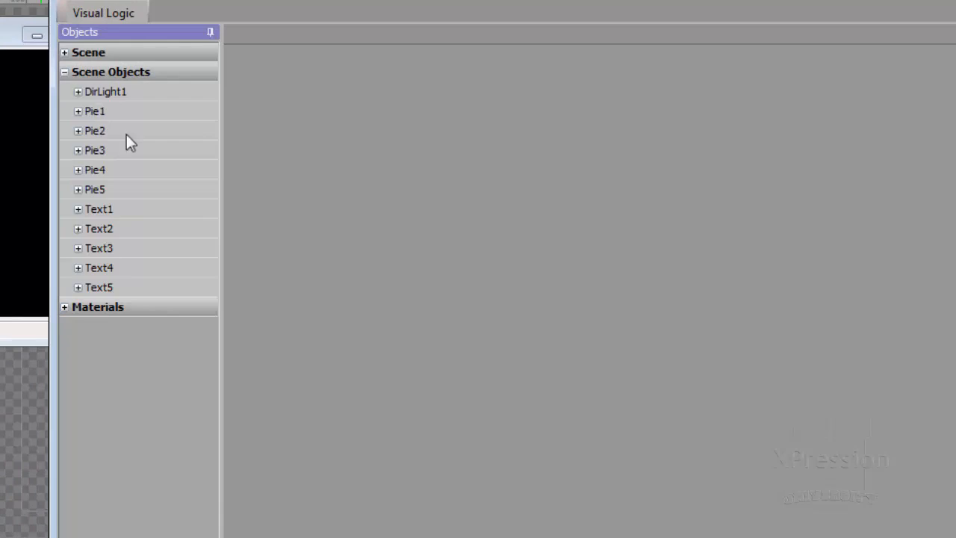
click(78, 210)
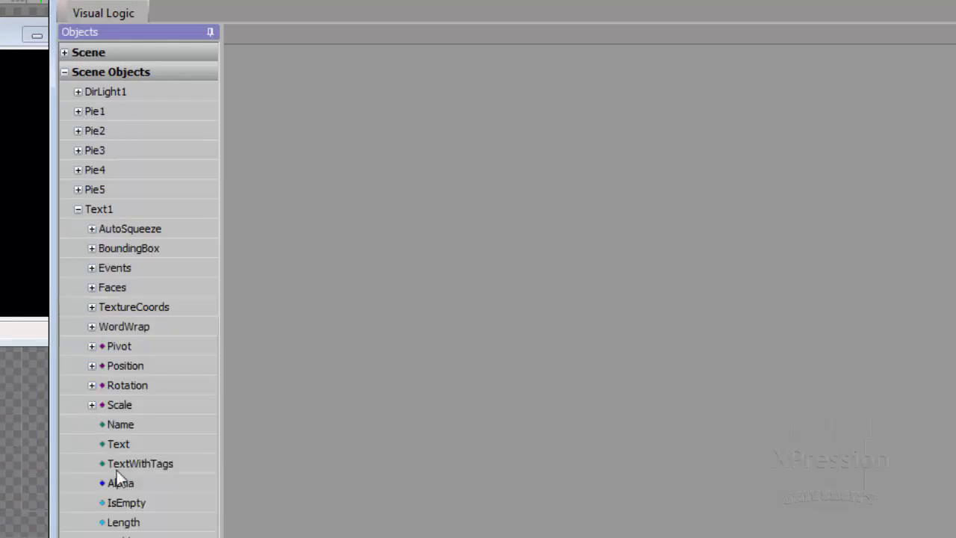
click(117, 445)
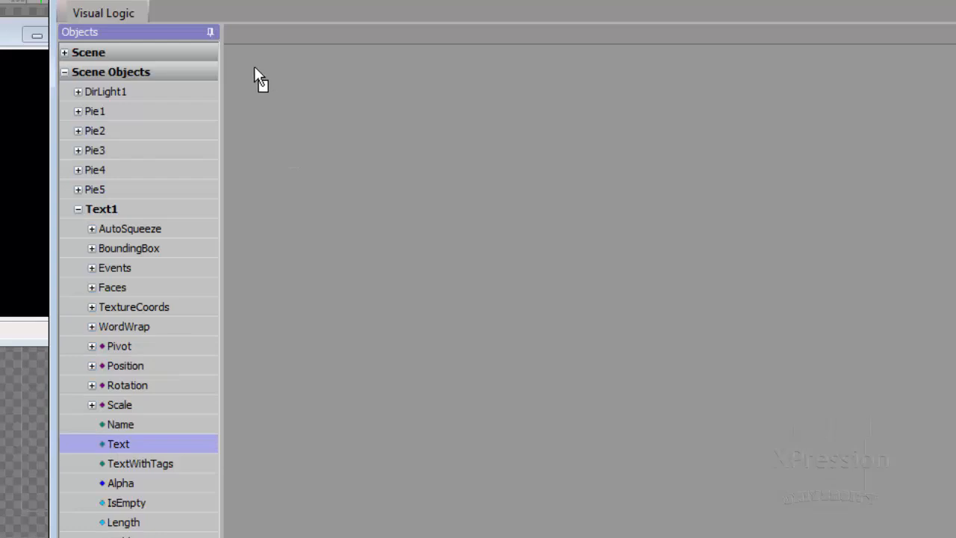
drag(251, 66, 247, 66)
click(78, 209)
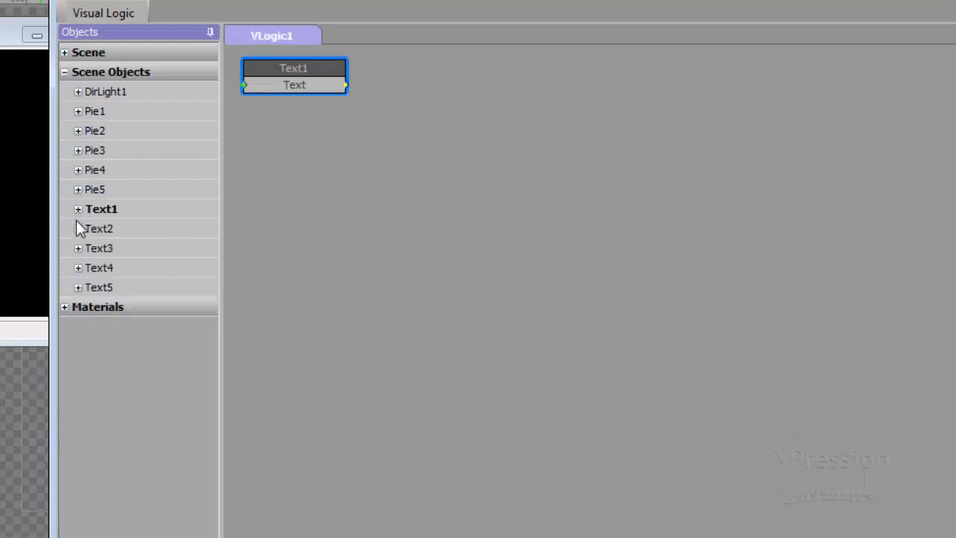
click(78, 228)
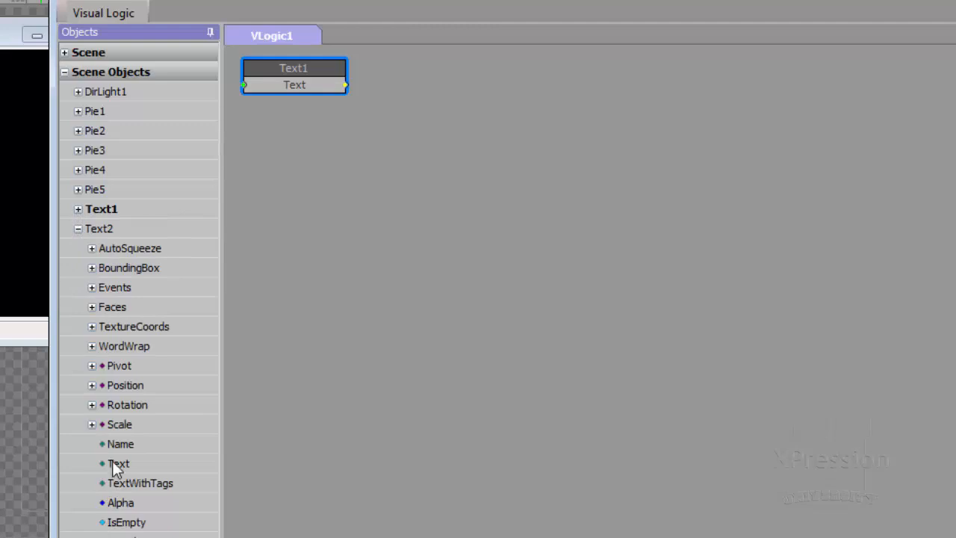
drag(114, 464, 263, 221)
drag(245, 112, 265, 124)
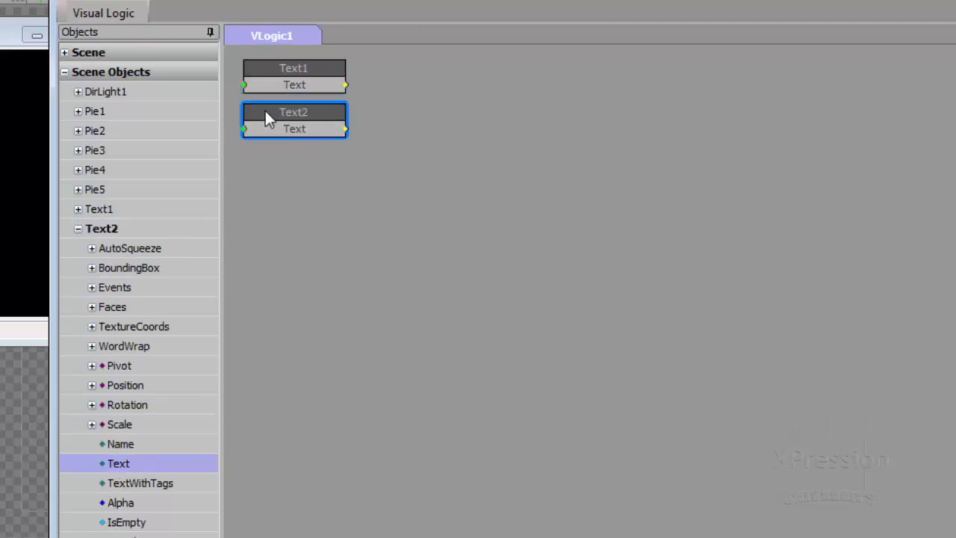
Add the Text properties of Text3 and Text4 as blocks, continuing the column below the Text2 block.
click(78, 228)
click(77, 248)
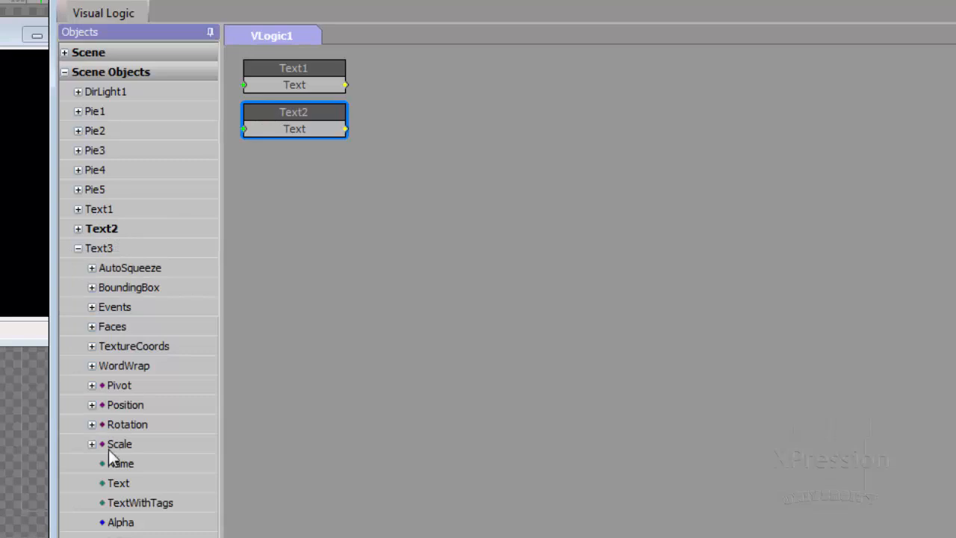
drag(113, 486, 256, 154)
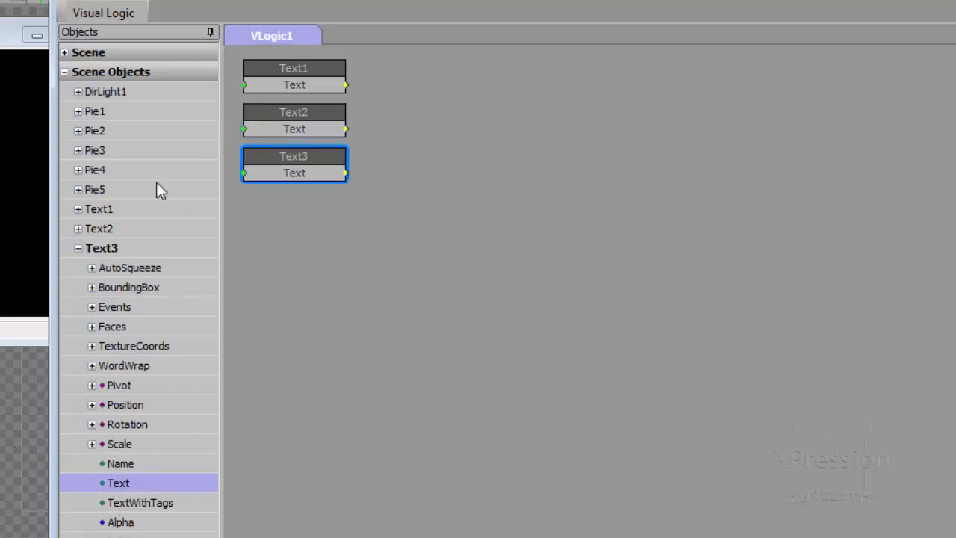
click(77, 248)
click(78, 267)
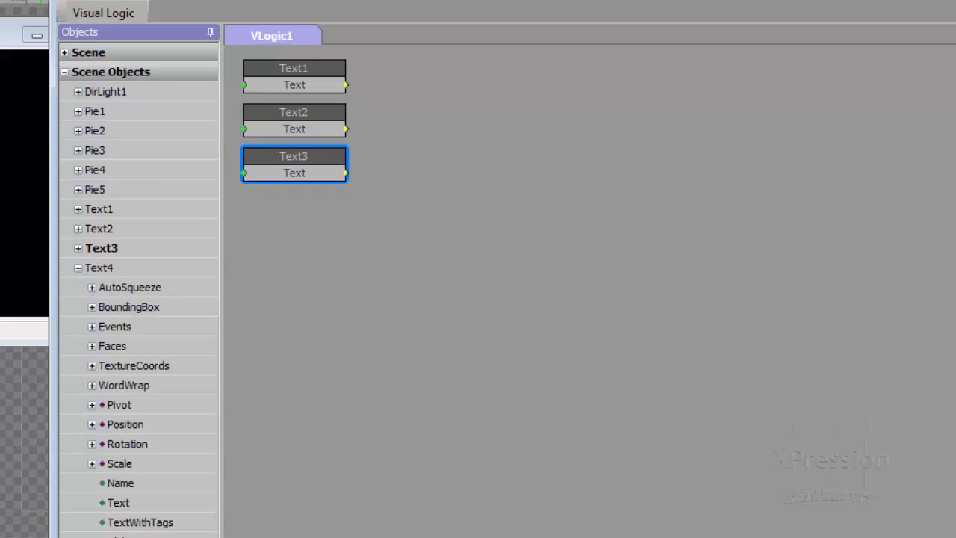
drag(118, 503, 253, 197)
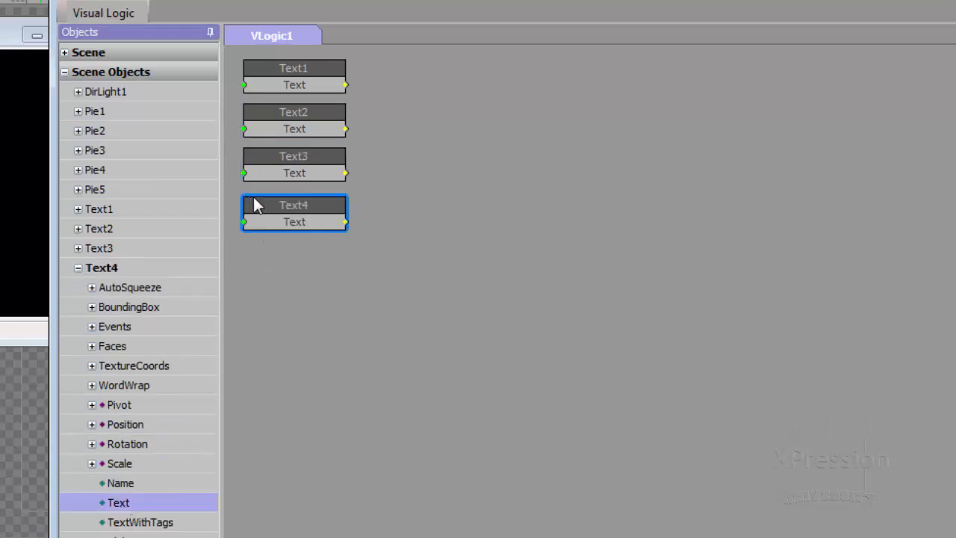
Add the Text property of Text5 as a block and align it directly below the Text4 block.
click(77, 267)
click(78, 287)
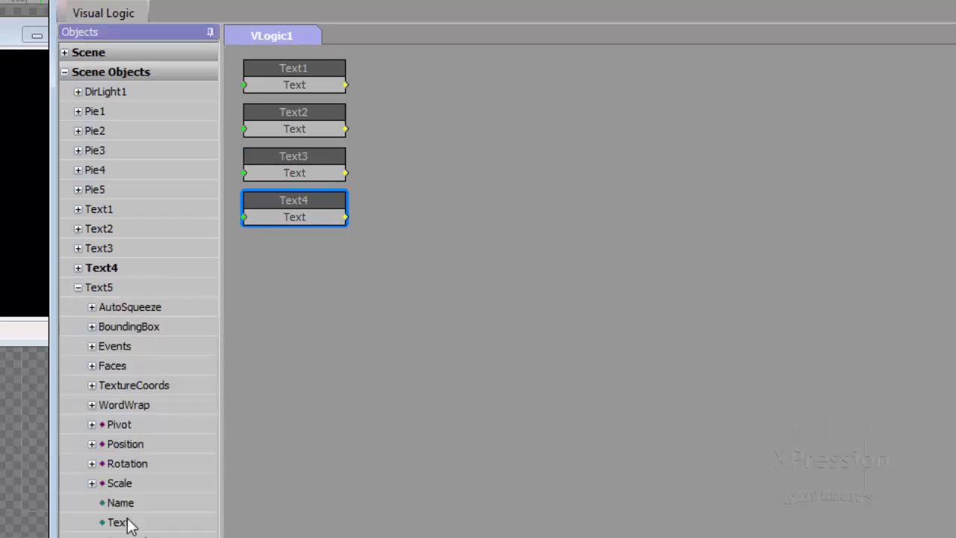
drag(118, 522, 254, 364)
drag(257, 252, 243, 237)
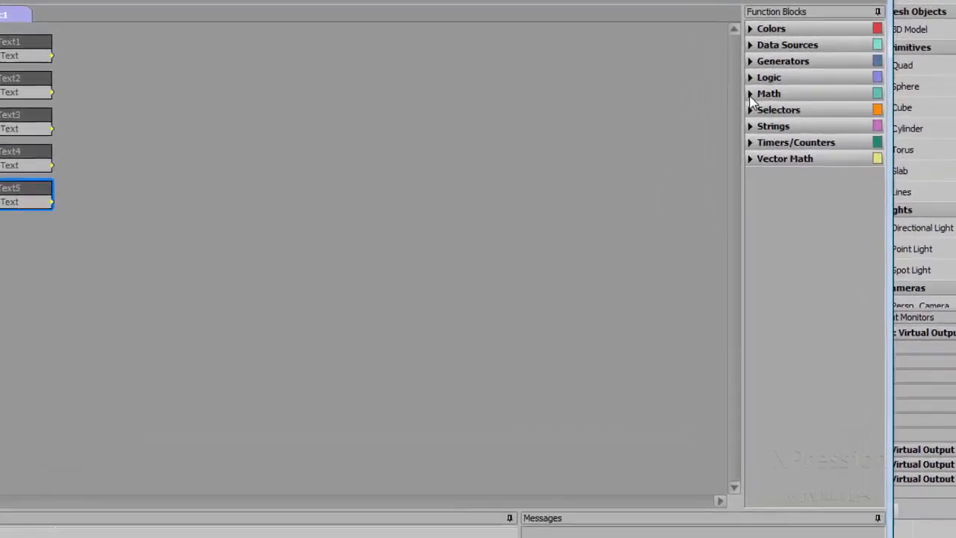
Place a Math Add block on the logic canvas below the column of text blocks.
click(752, 96)
drag(753, 127, 101, 278)
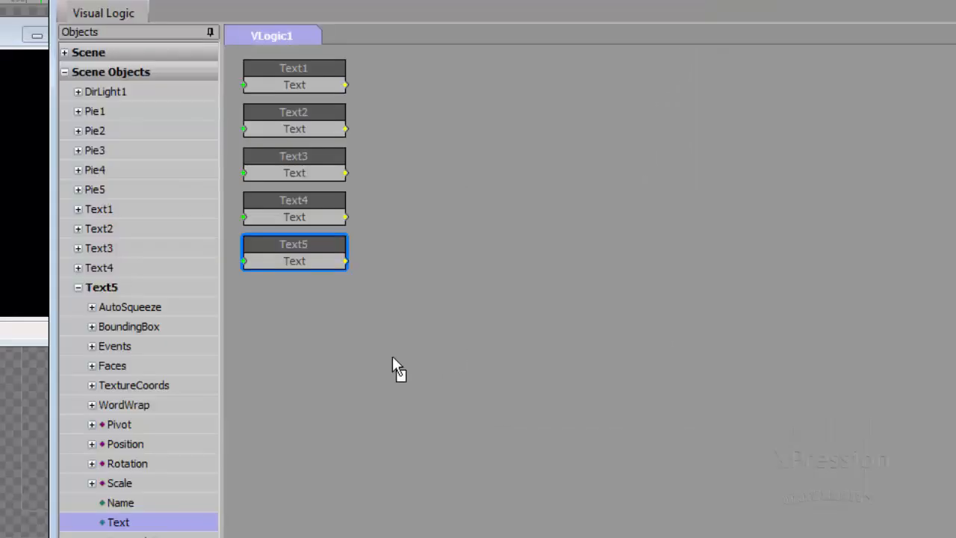
drag(392, 357, 407, 343)
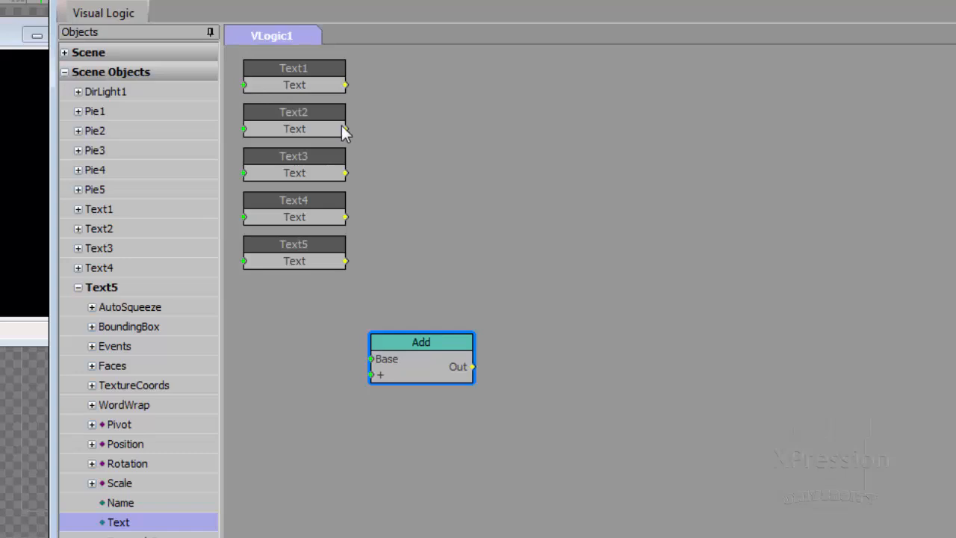
Wire the Text1 output to the Add block's Base input and the Text2 to Text5 outputs to its successive + inputs.
mouse_move(347, 129)
drag(345, 85, 372, 361)
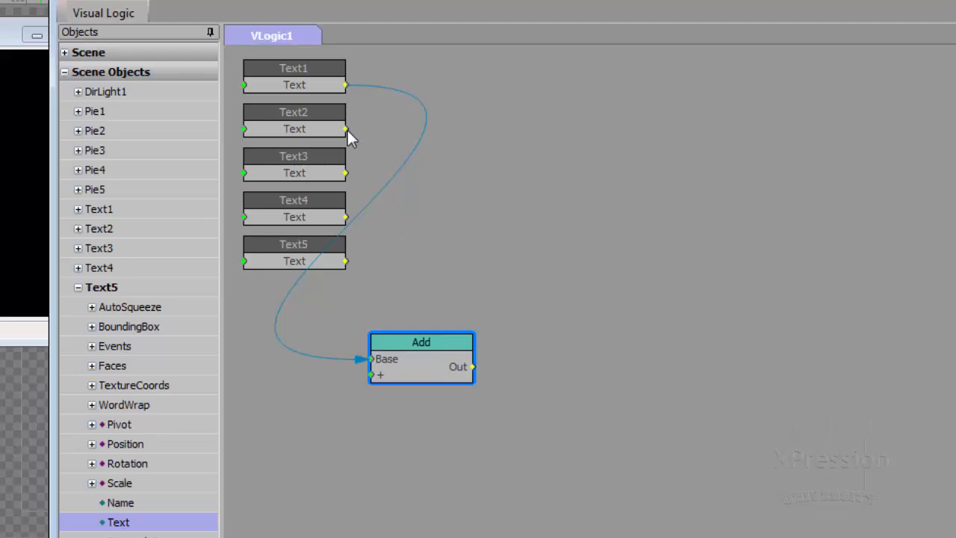
drag(345, 128, 370, 373)
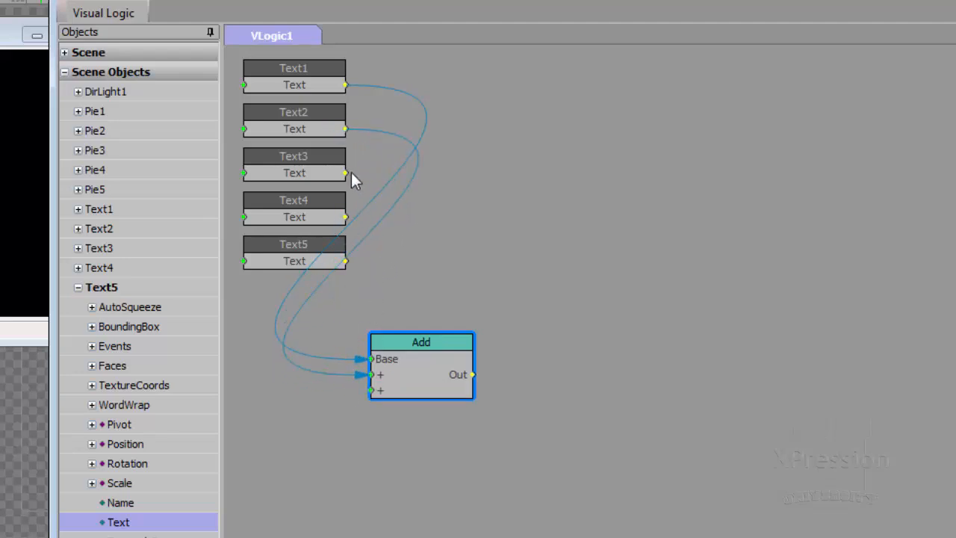
drag(346, 174, 370, 391)
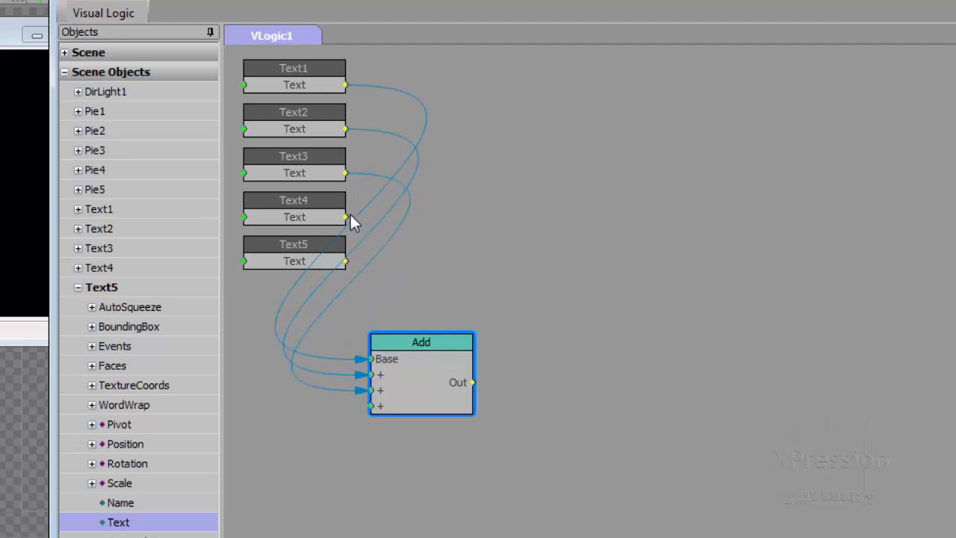
drag(346, 218, 370, 407)
drag(346, 261, 371, 423)
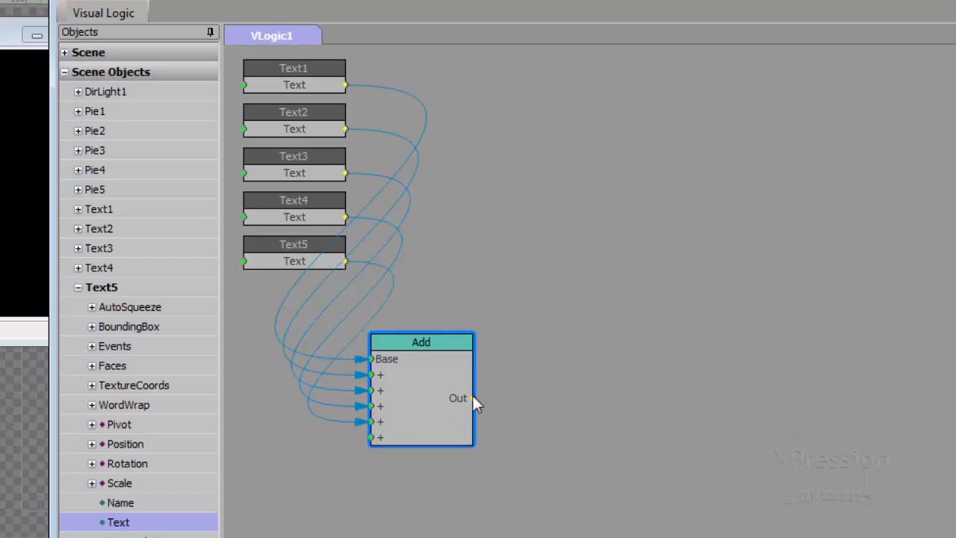
mouse_move(471, 396)
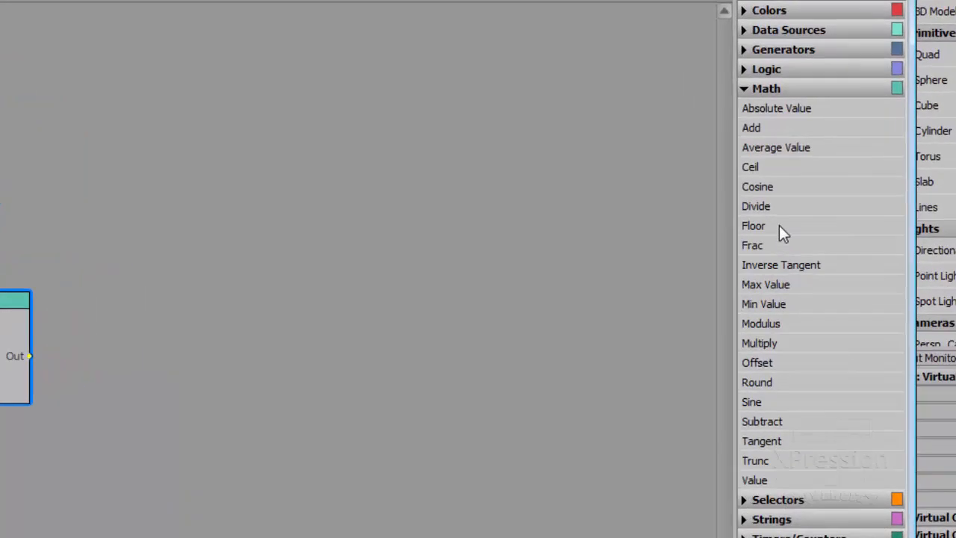
Place a Divide block beside Text1, wiring Text1 to its Base and the Add block's output to its Divisor.
click(777, 206)
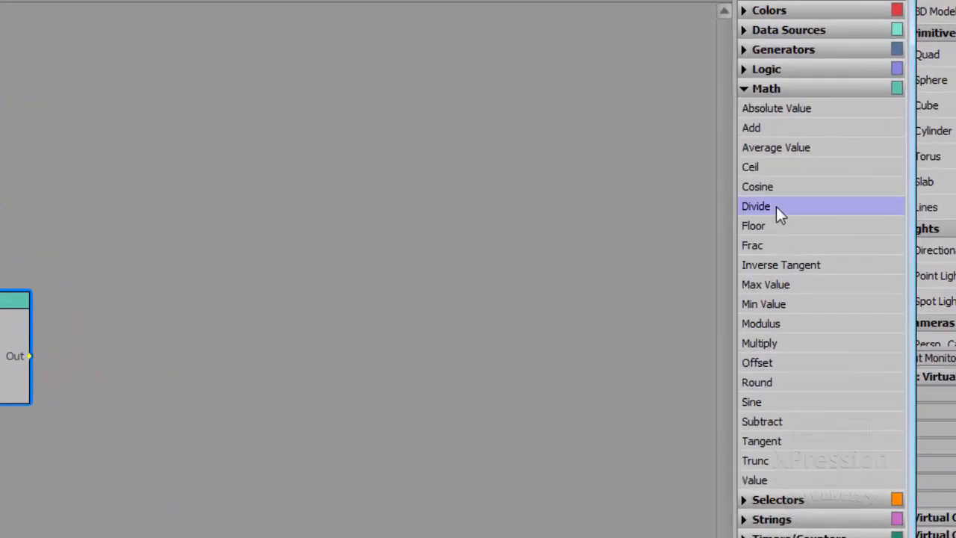
click(126, 54)
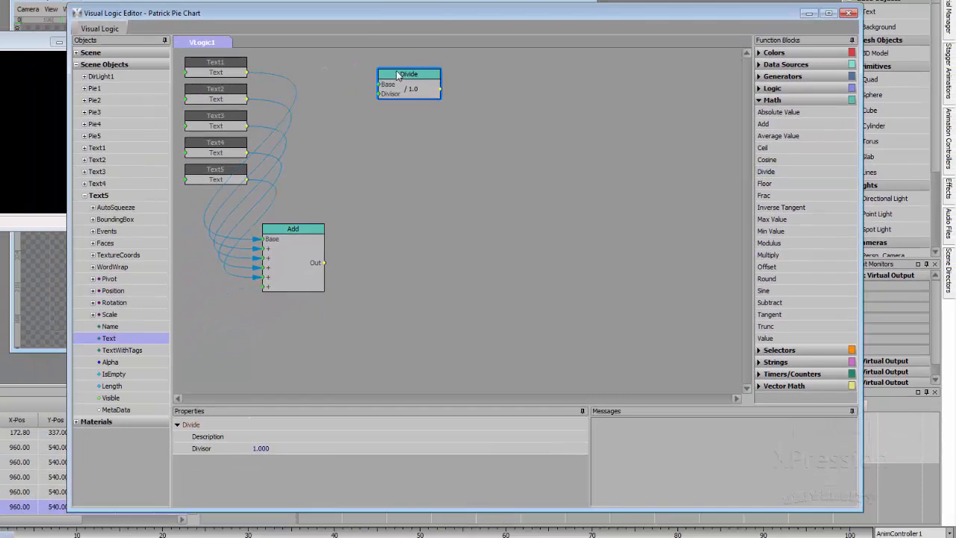
drag(355, 66, 339, 63)
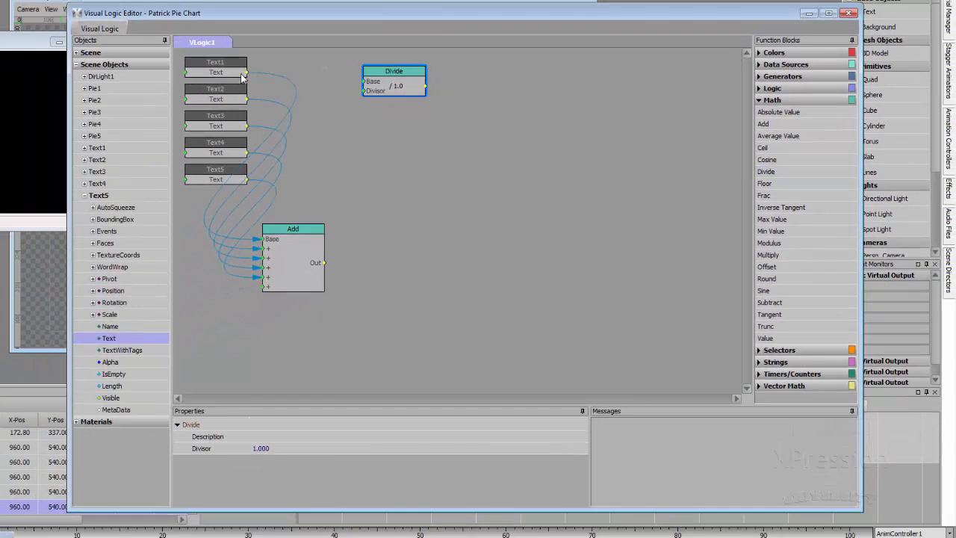
drag(382, 74, 376, 66)
drag(249, 73, 361, 77)
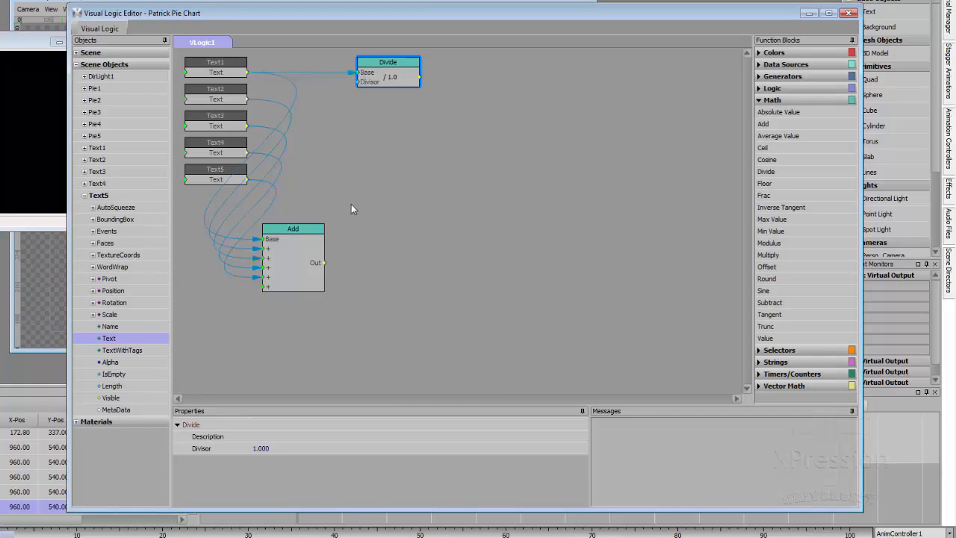
drag(325, 261, 359, 84)
Stack two more Divide blocks below the first, with Text2 and Text3 as their Base inputs and the Add output as both Divisors.
drag(783, 172, 379, 101)
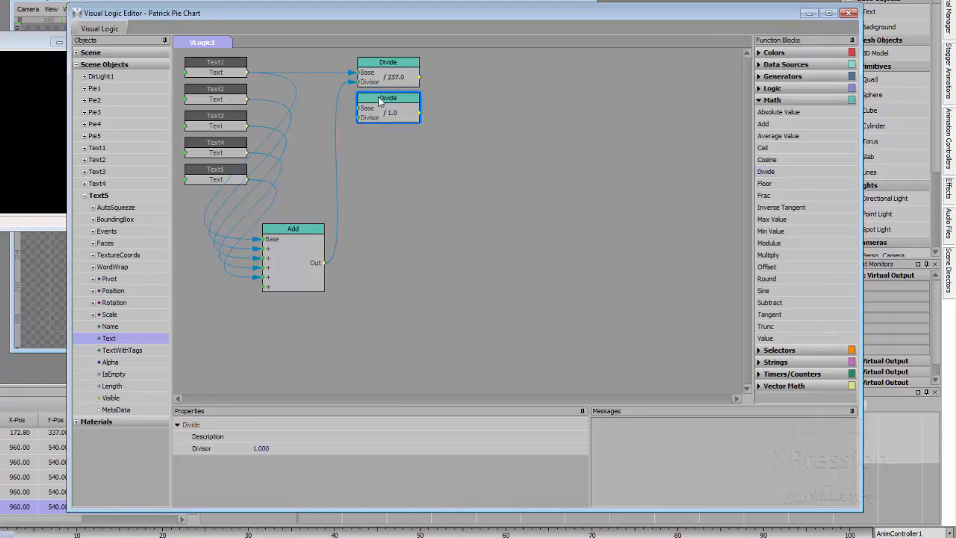
drag(247, 99, 356, 109)
drag(324, 263, 358, 121)
drag(771, 172, 376, 133)
drag(248, 127, 361, 145)
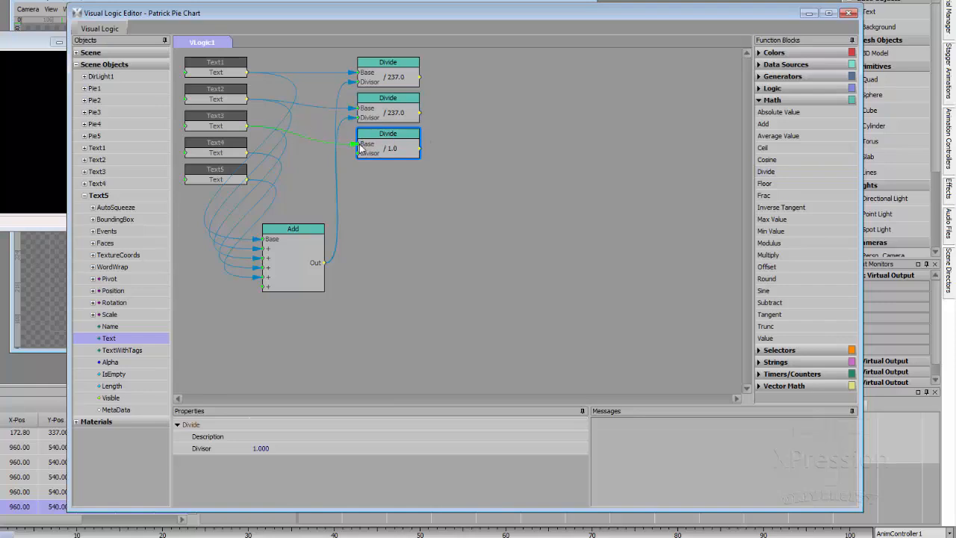
drag(327, 264, 356, 157)
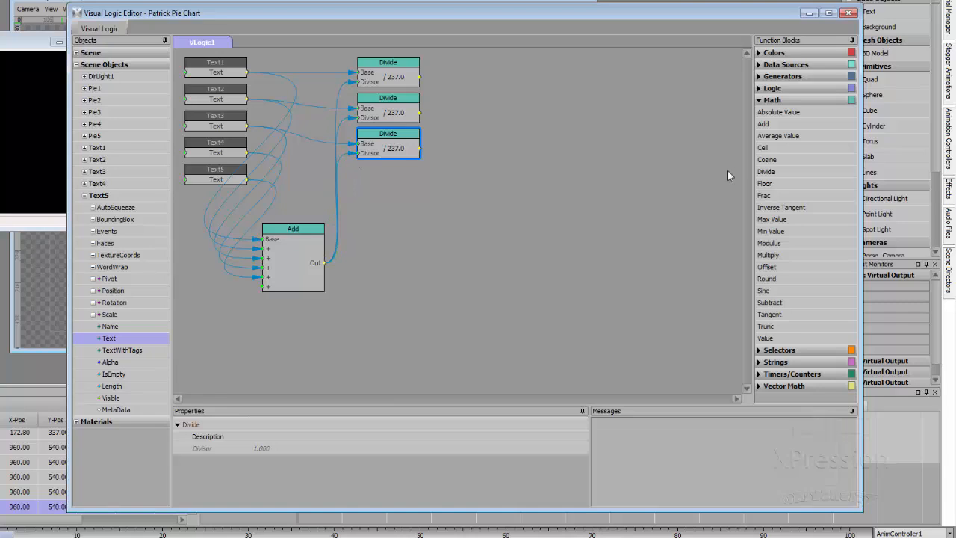
Add a fourth Divide block to the column, with Text4 wired to Base and the Add output to Divisor.
click(768, 171)
click(373, 186)
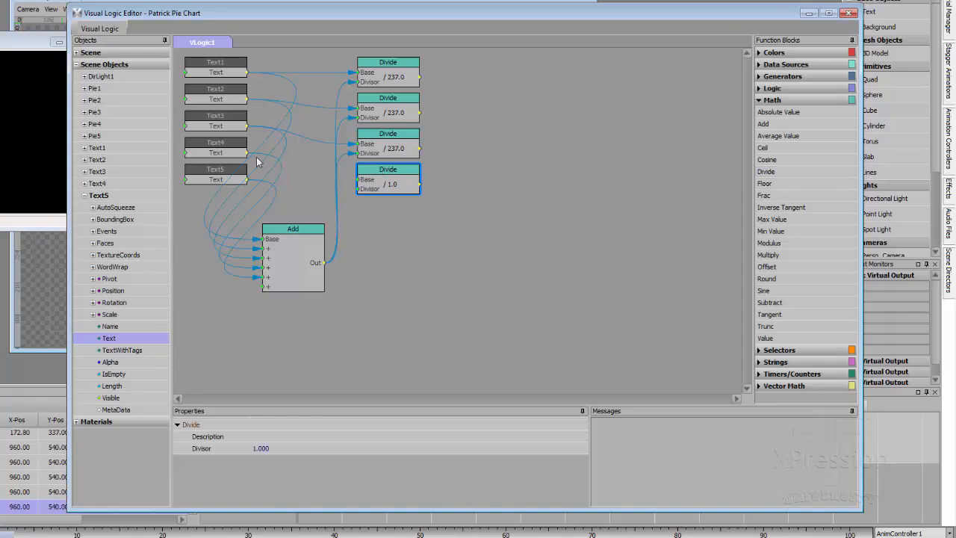
drag(249, 153, 358, 180)
drag(326, 266, 339, 241)
drag(357, 195, 360, 189)
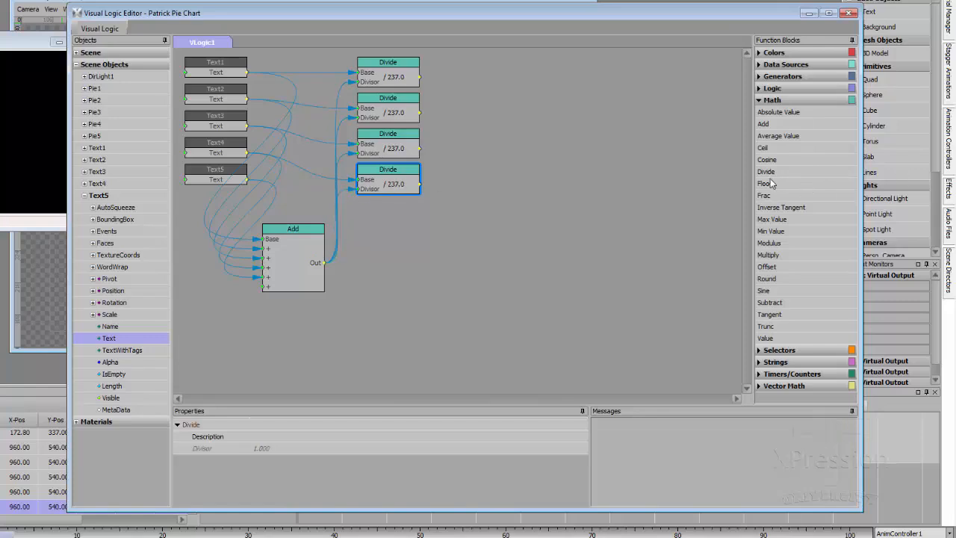
Add a fifth Divide block fed by Text5 and the Add output, and tighten the spacing of the lowest two Divide blocks.
drag(771, 178, 490, 204)
drag(379, 210, 384, 206)
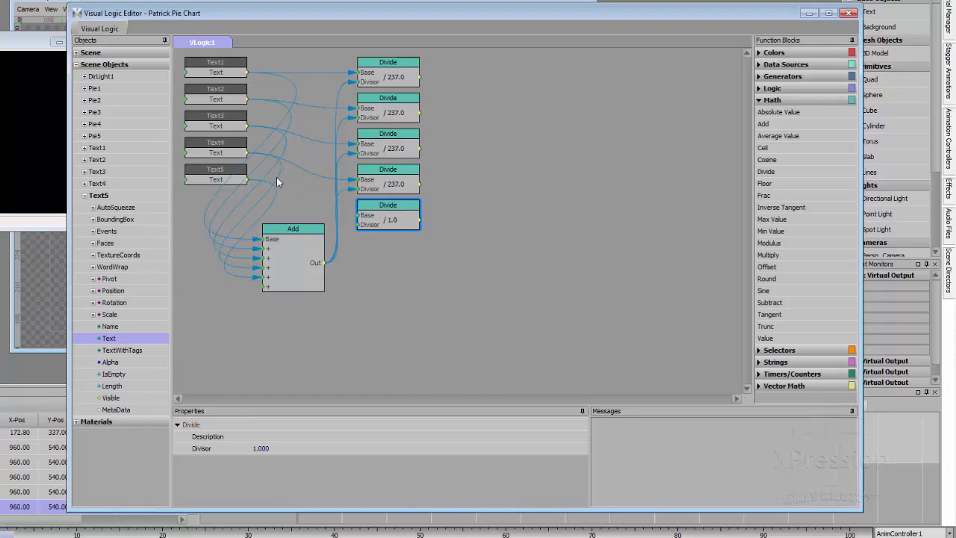
drag(249, 179, 360, 215)
drag(325, 257, 360, 229)
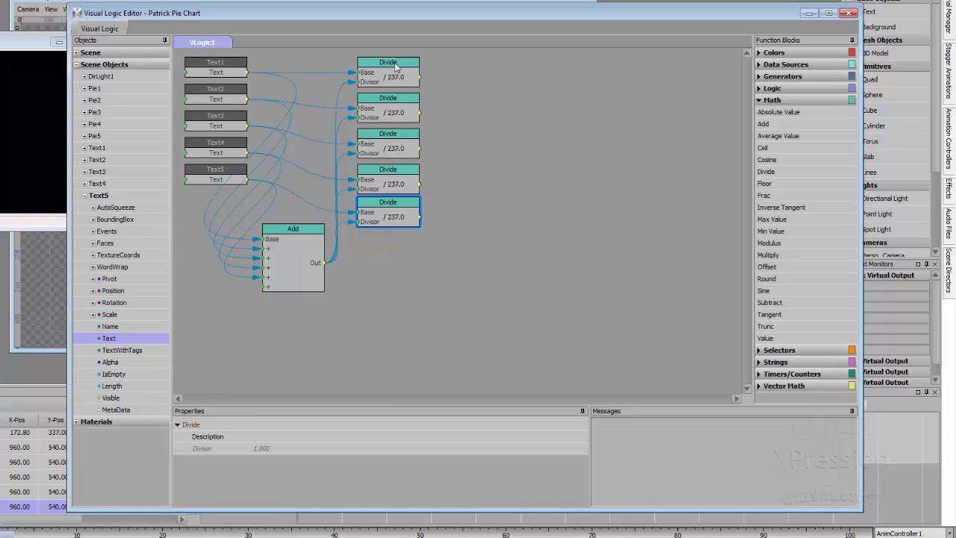
drag(394, 192, 394, 188)
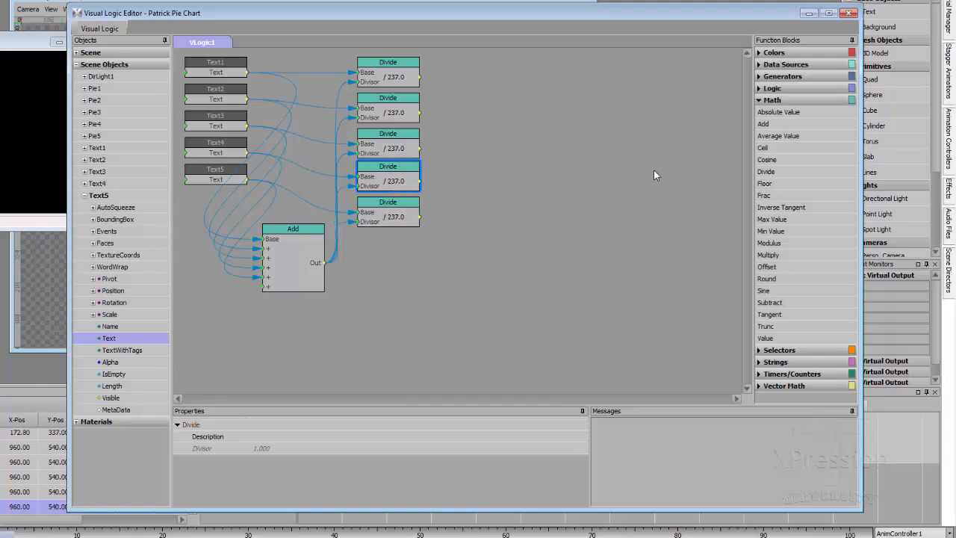
Place a Multiply block beside the first Divide block and set its Multiplier to 360.
drag(769, 258, 566, 144)
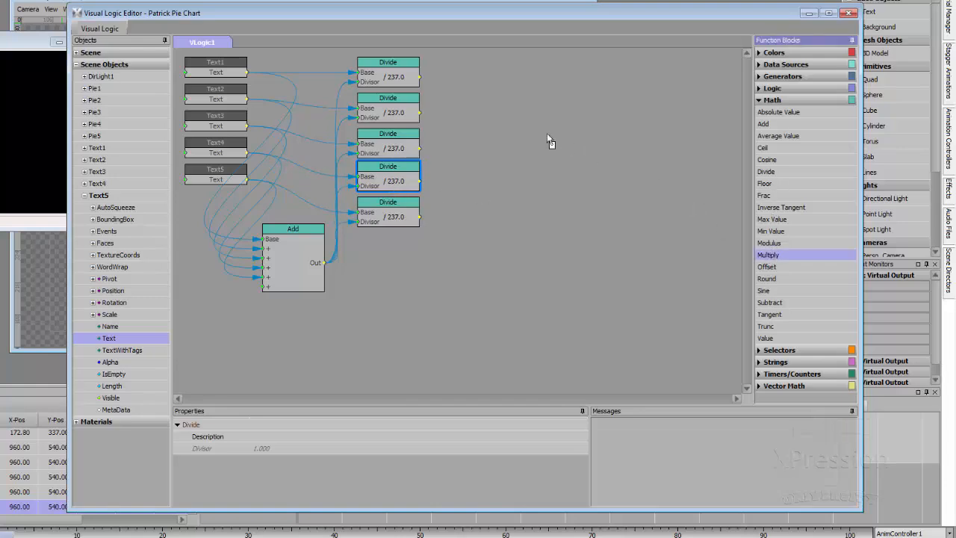
drag(471, 66, 458, 63)
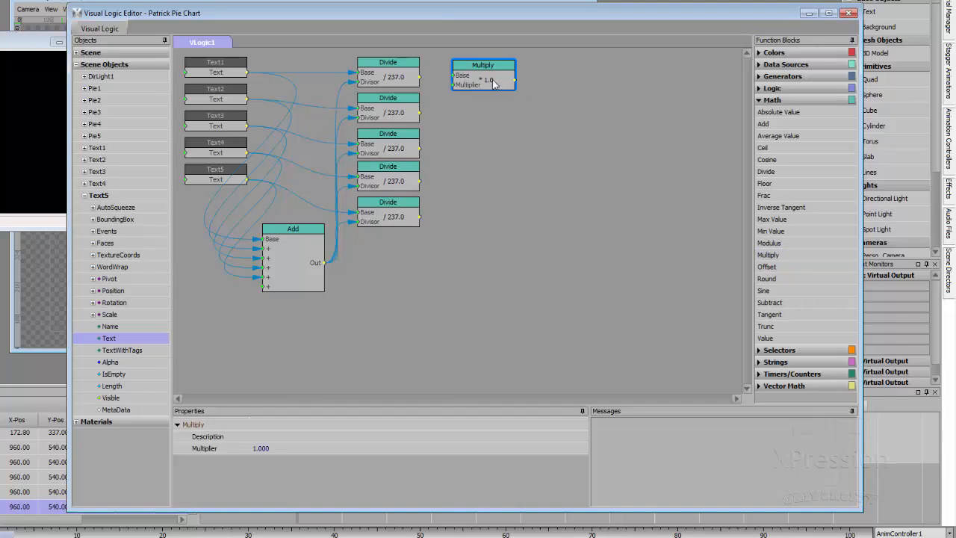
click(282, 449)
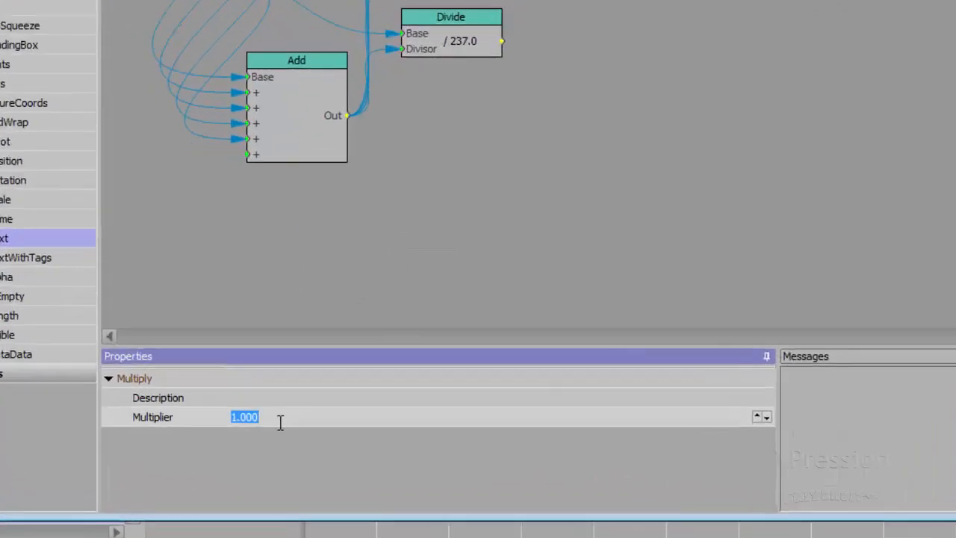
text(360)
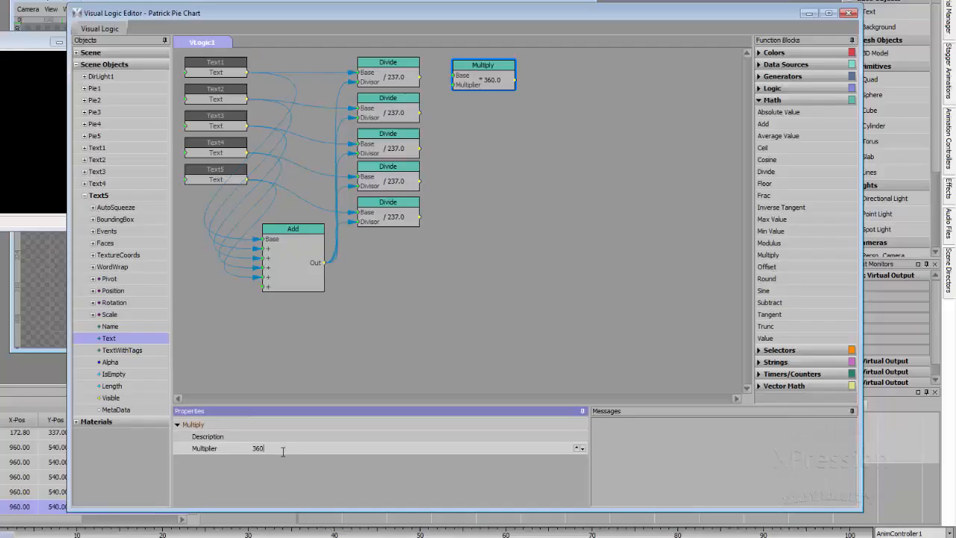
Duplicate the Multiply block and position copies beside the fifth and fourth Divide blocks.
click(482, 90)
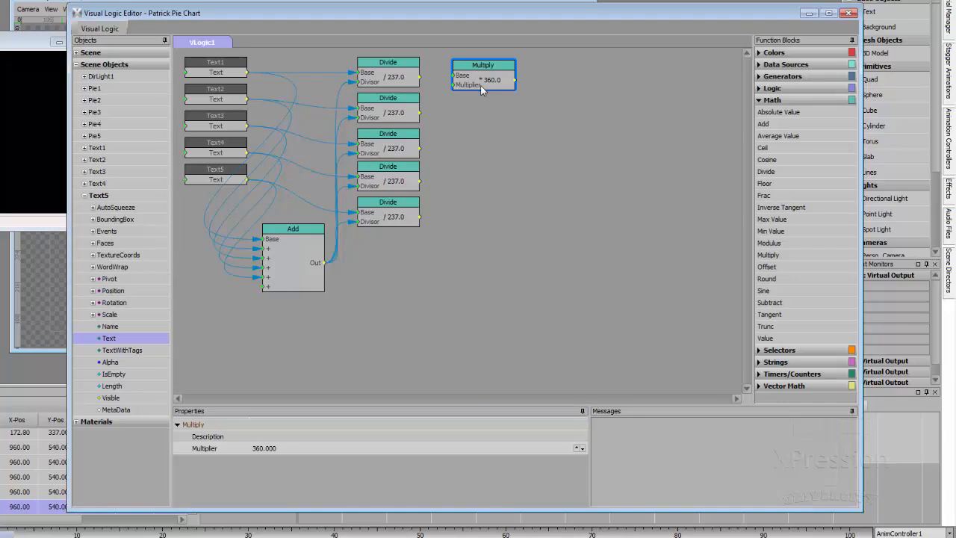
key(ctrl+v)
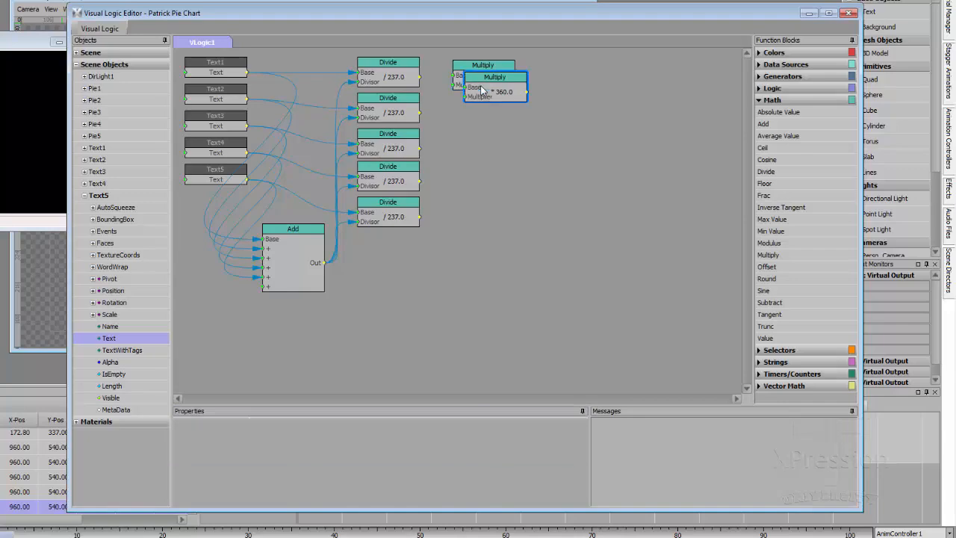
drag(482, 90, 470, 216)
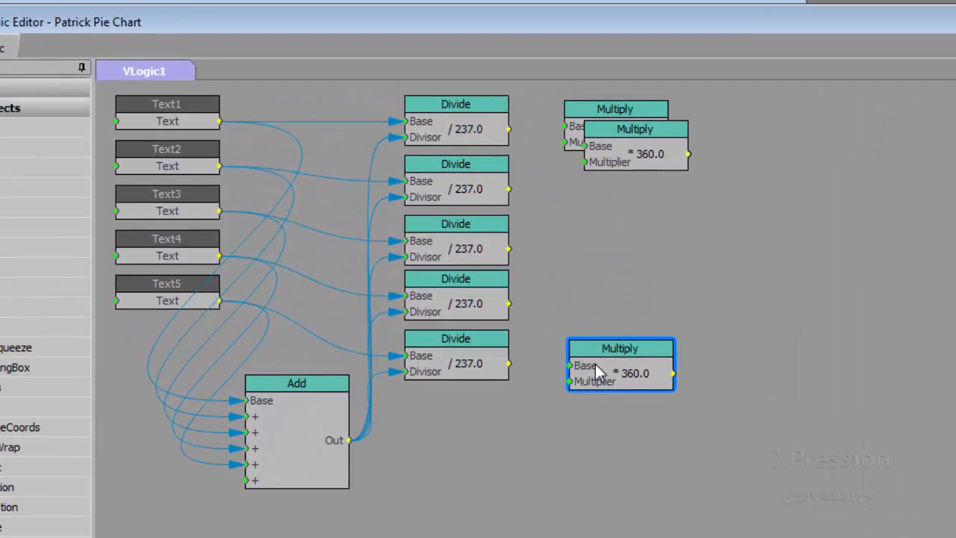
drag(598, 358, 594, 354)
key(ctrl+v)
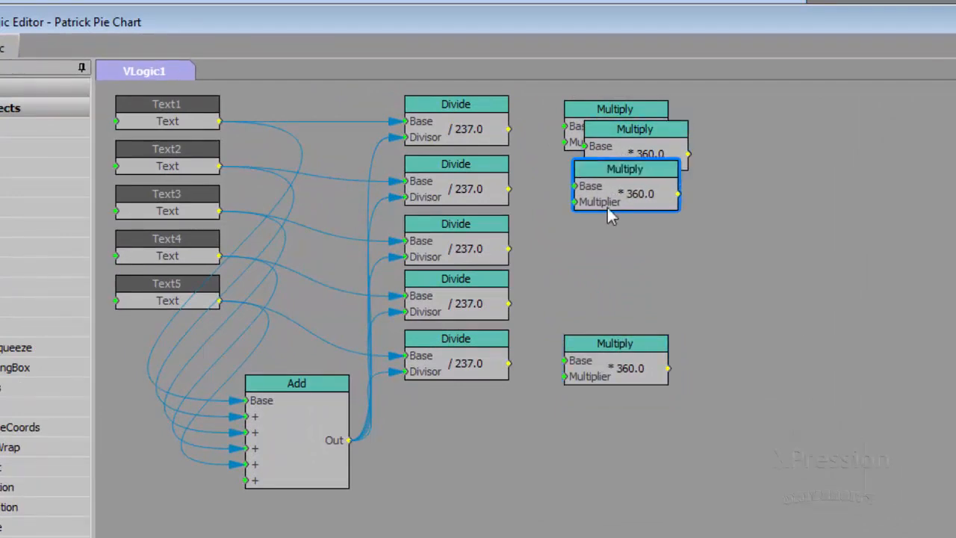
drag(609, 193, 598, 303)
Put another Multiply copy beside the third Divide block and align the upper Multiply blocks with the first and second Divide blocks.
click(611, 142)
key(ctrl+v)
drag(609, 198, 585, 248)
click(608, 136)
drag(613, 161, 609, 183)
drag(623, 126, 599, 96)
drag(604, 174, 595, 174)
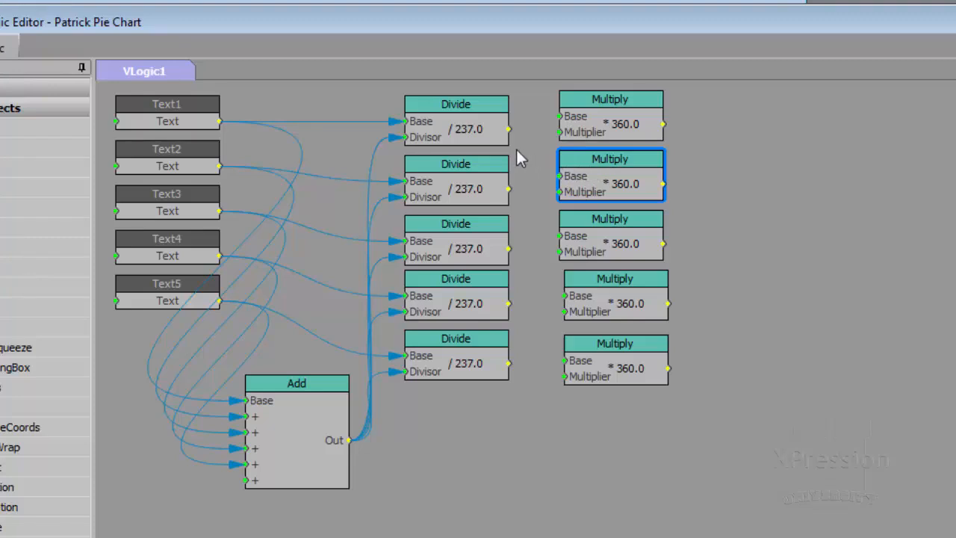
Wire the output of each of the five Divide blocks to the Base input of the Multiply block beside it.
drag(508, 130, 561, 117)
mouse_move(667, 130)
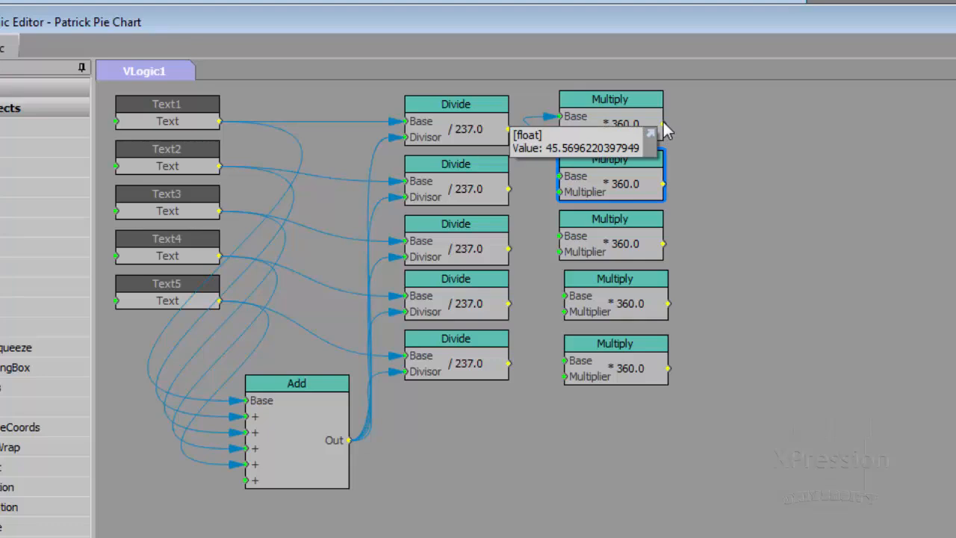
drag(510, 190, 560, 180)
drag(509, 249, 561, 237)
drag(509, 303, 565, 298)
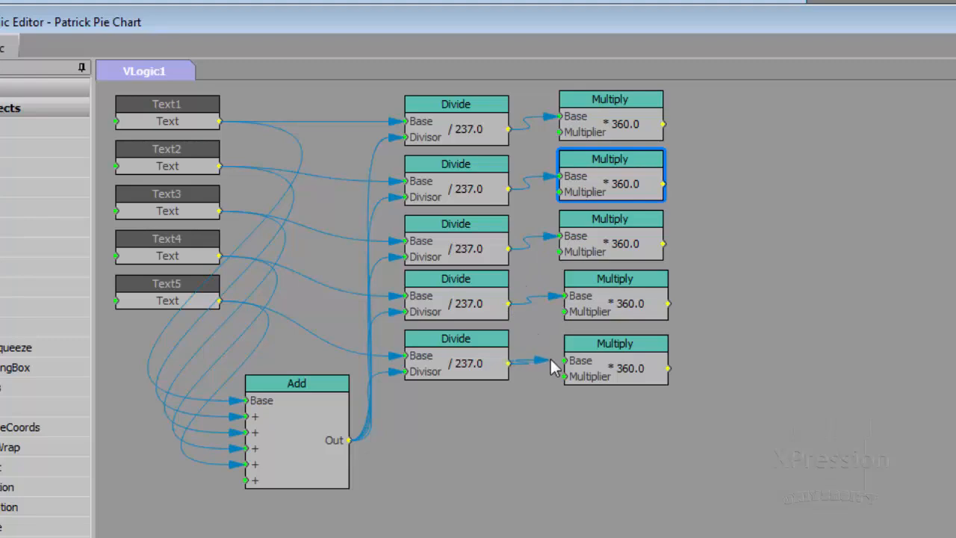
drag(561, 358, 562, 357)
Shift the Add block left on the canvas and move all Divide and Multiply blocks together closer to the text blocks.
drag(293, 412, 227, 405)
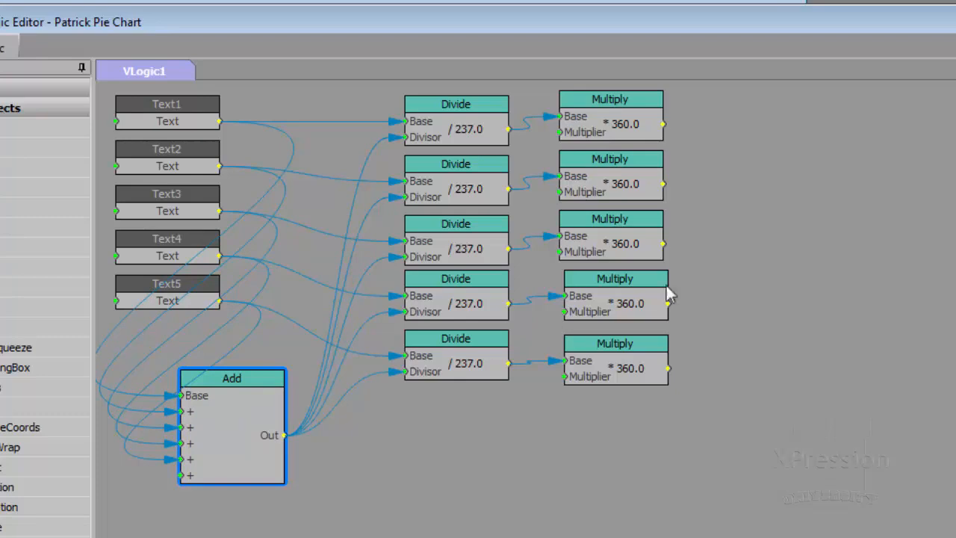
drag(757, 514, 394, 74)
drag(441, 118, 384, 120)
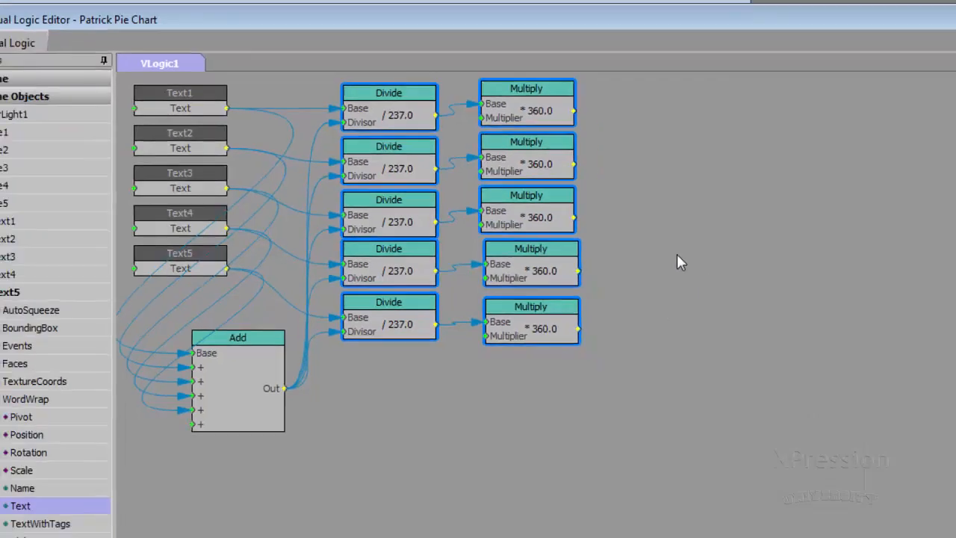
click(721, 285)
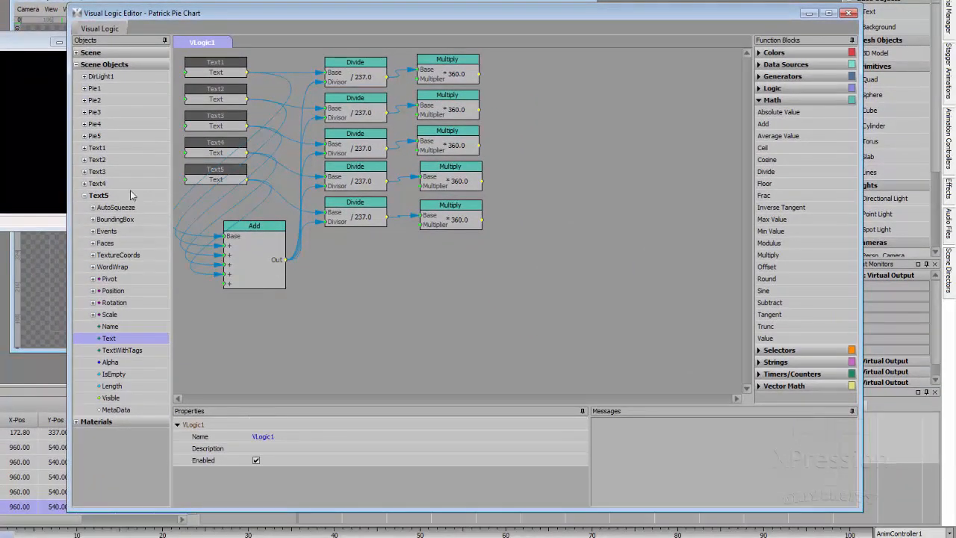
Collapse the Text5 properties in the object tree and place a Math Value block to the right of the first Multiply block.
click(84, 196)
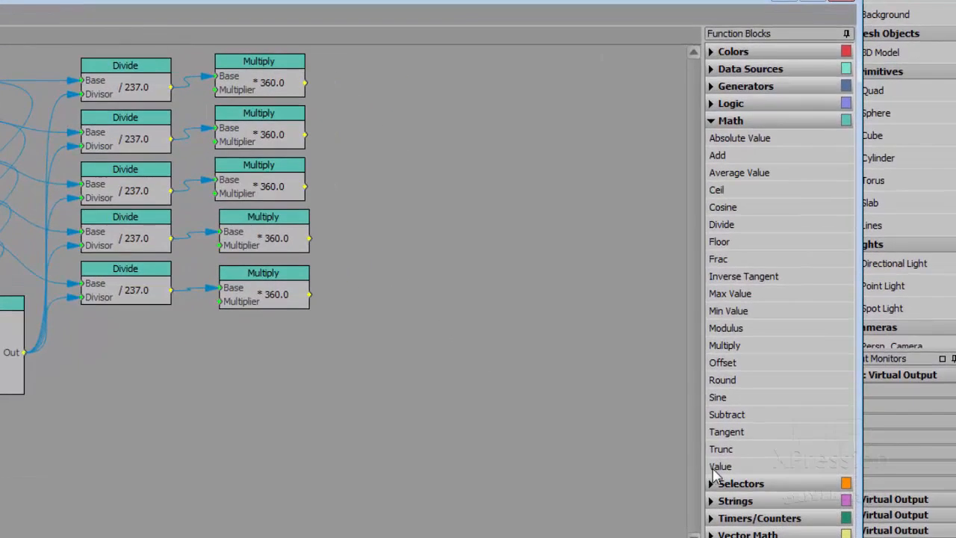
drag(713, 474, 383, 75)
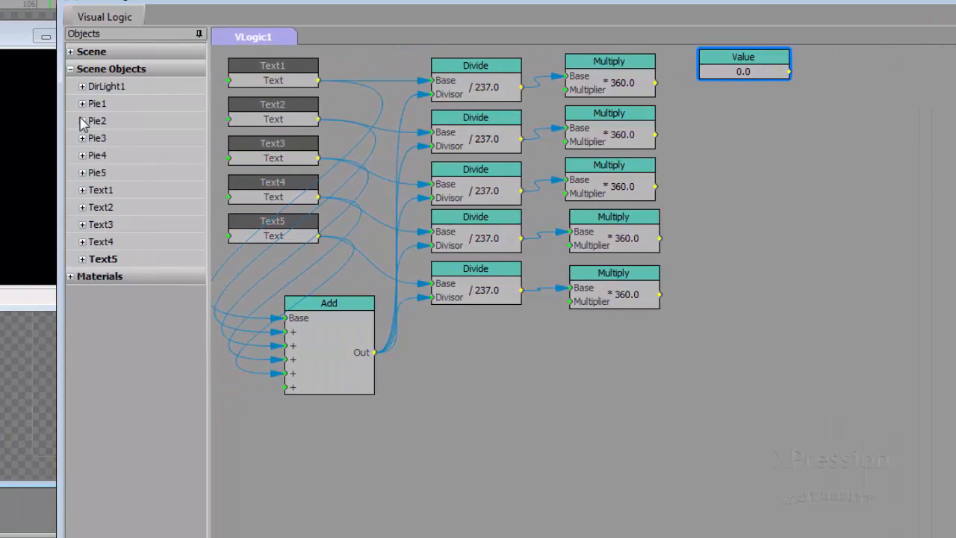
Place the StartAngle and EndAngle property blocks of Pie1 beside the Value block, one above the other.
click(82, 104)
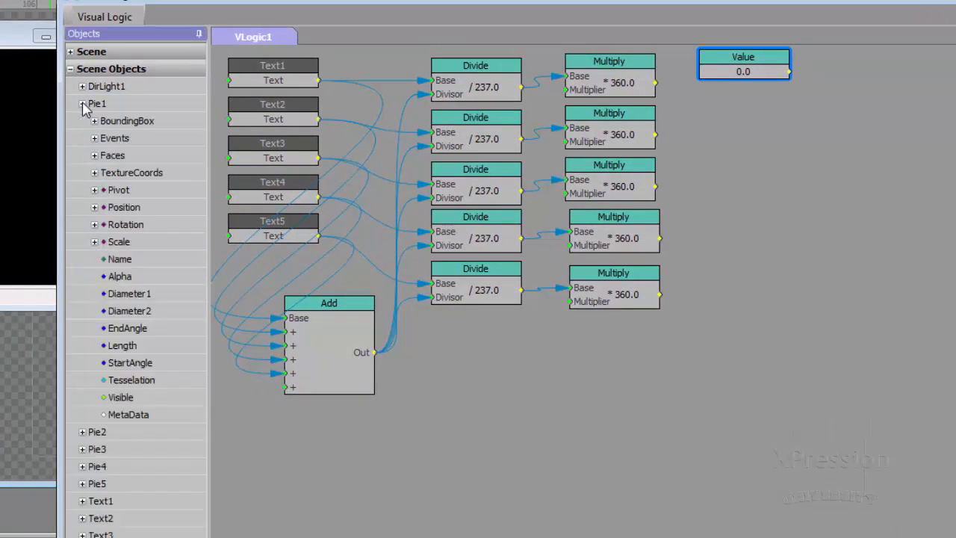
click(116, 363)
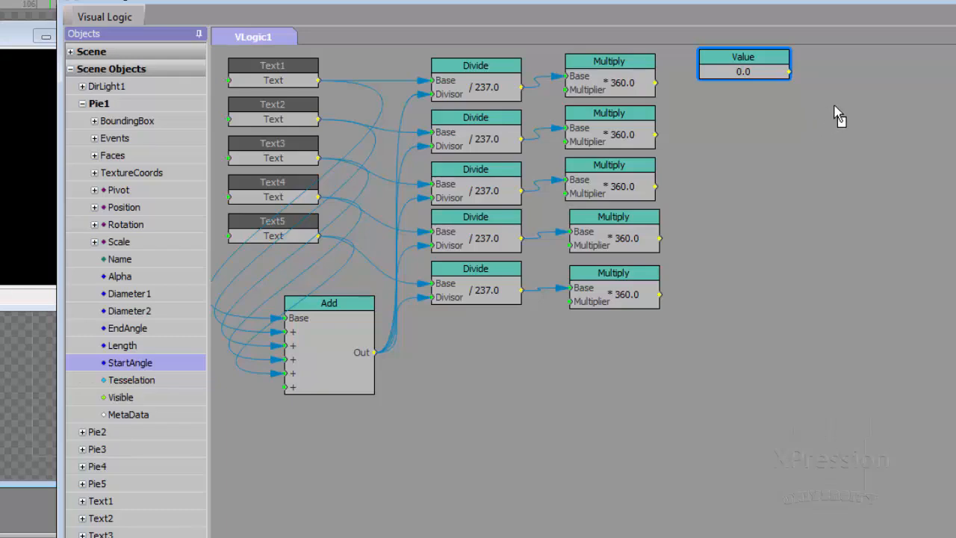
drag(842, 112, 848, 60)
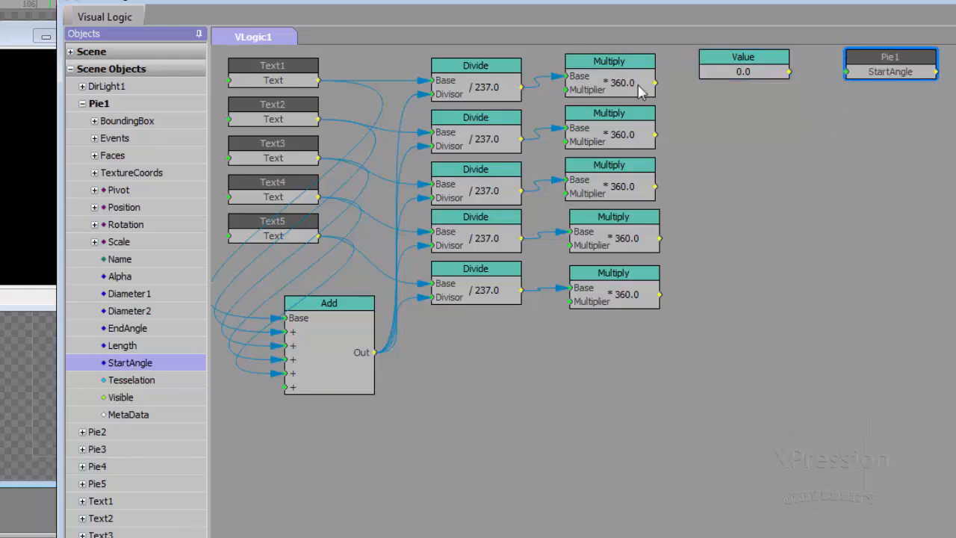
click(116, 328)
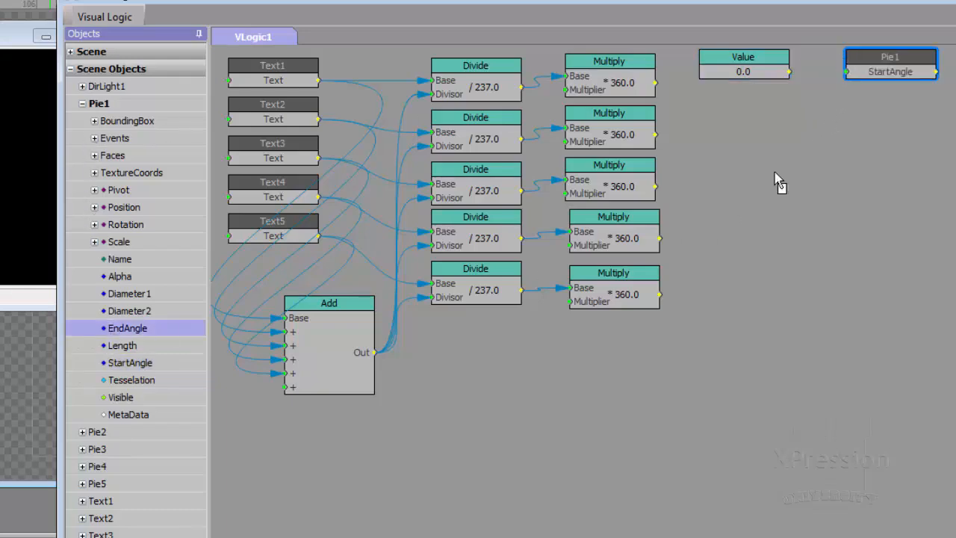
drag(853, 111, 848, 93)
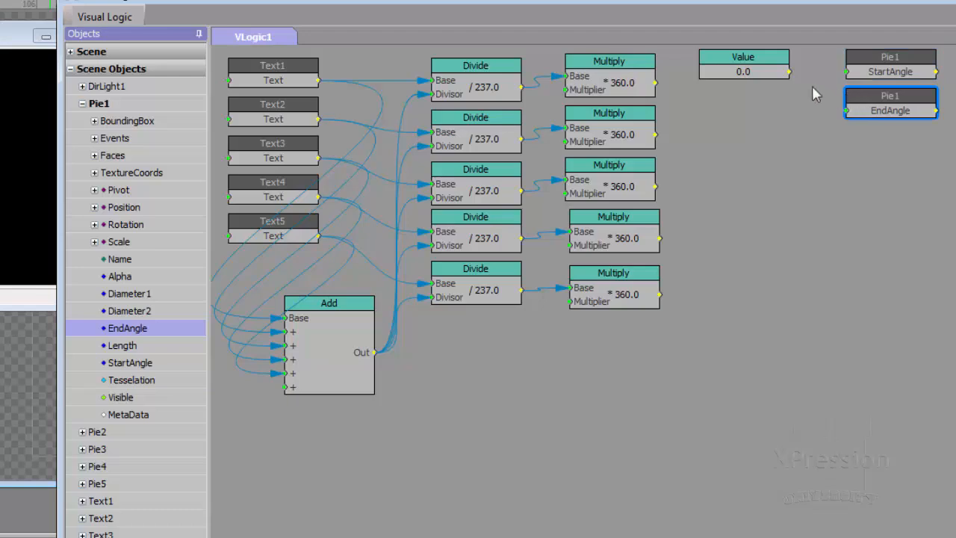
Wire the Value block to Pie1's StartAngle and the first Multiply block's output to Pie1's EndAngle.
drag(789, 72, 847, 77)
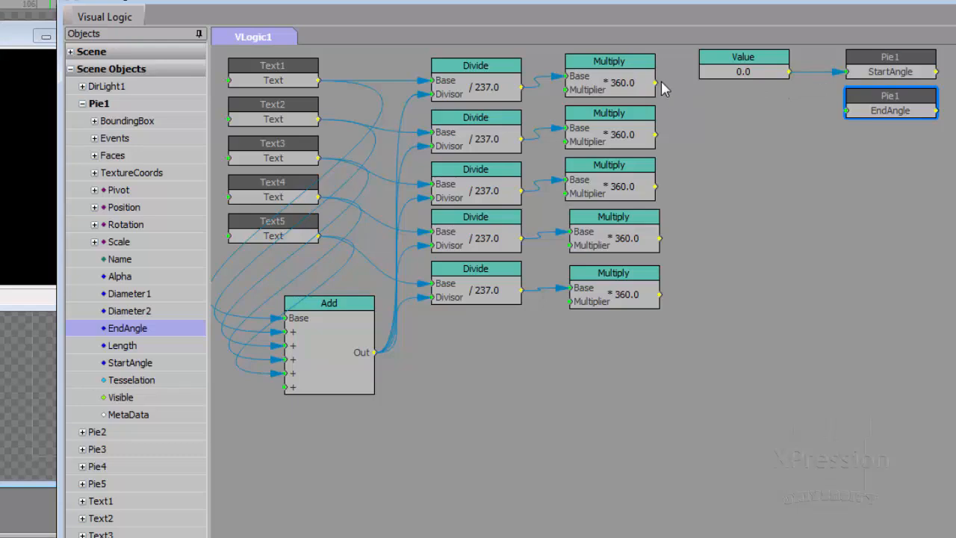
drag(656, 83, 850, 111)
mouse_move(656, 84)
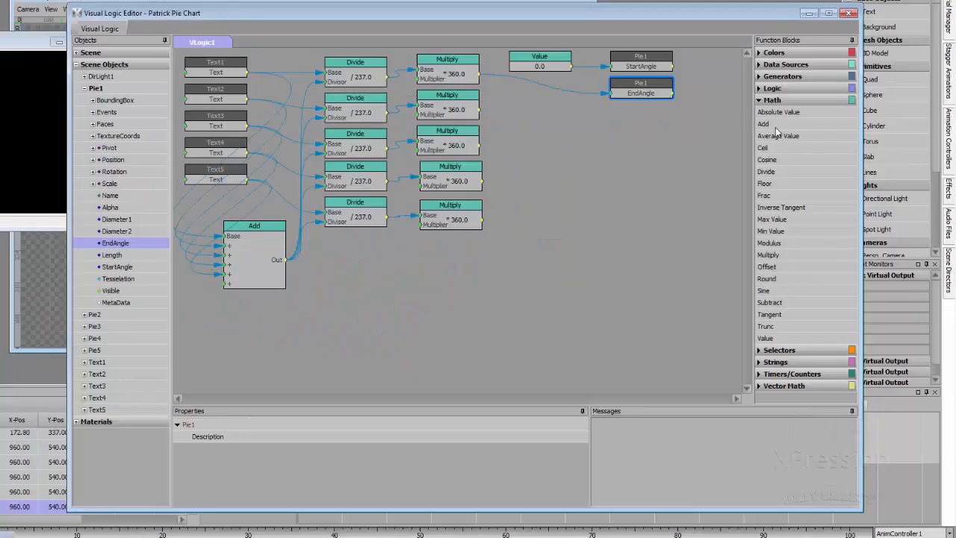
Place a Math Add block below the Value block and feed it the outputs of the first and second Multiply blocks.
drag(773, 125, 736, 136)
mouse_move(541, 127)
mouse_down()
mouse_move(537, 110)
mouse_move(529, 117)
mouse_up()
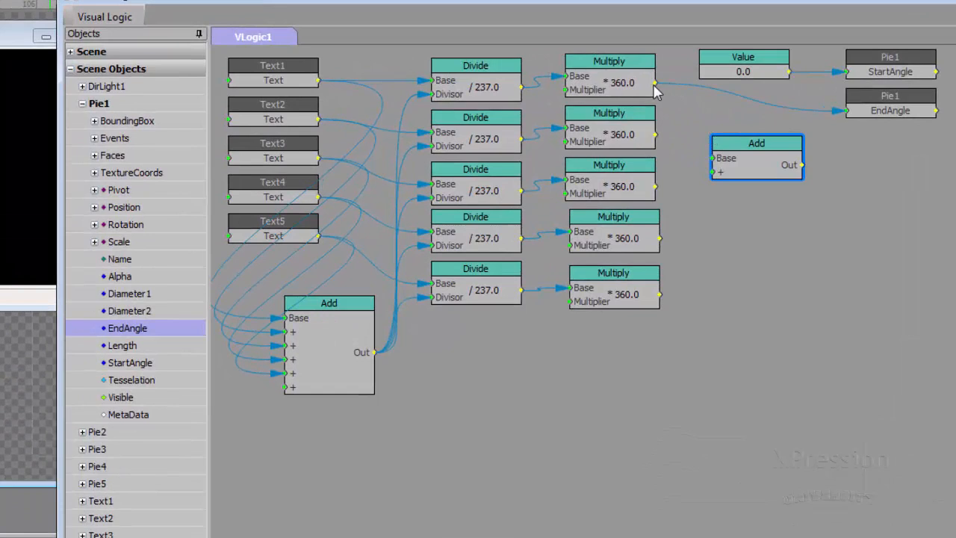
drag(654, 85, 743, 155)
drag(655, 135, 725, 172)
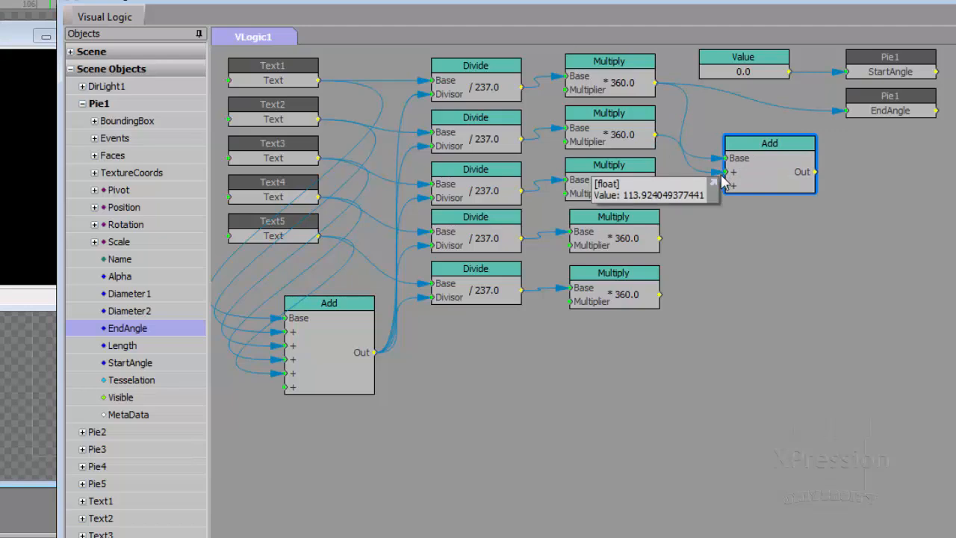
Place the StartAngle and EndAngle property blocks of Pie2 below the Pie1 blocks.
click(82, 104)
click(82, 120)
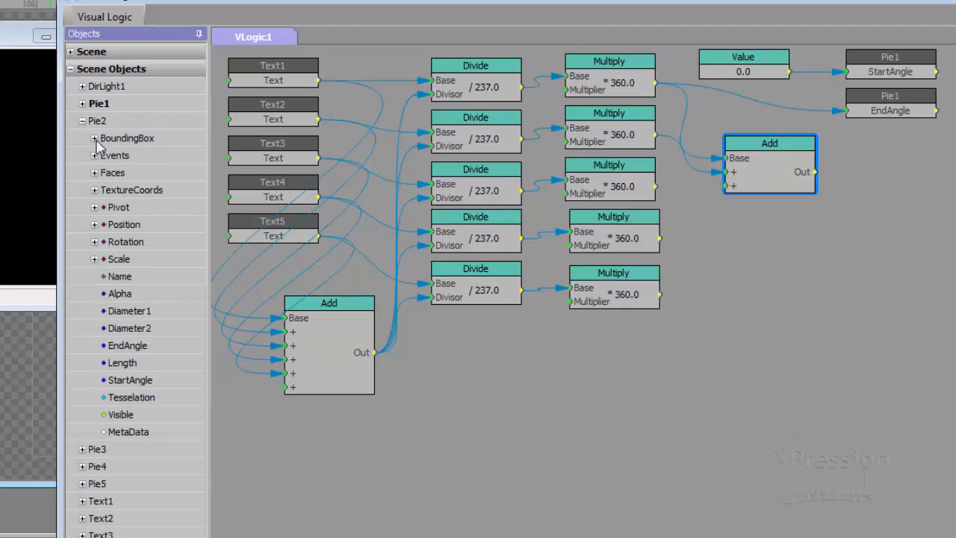
click(128, 379)
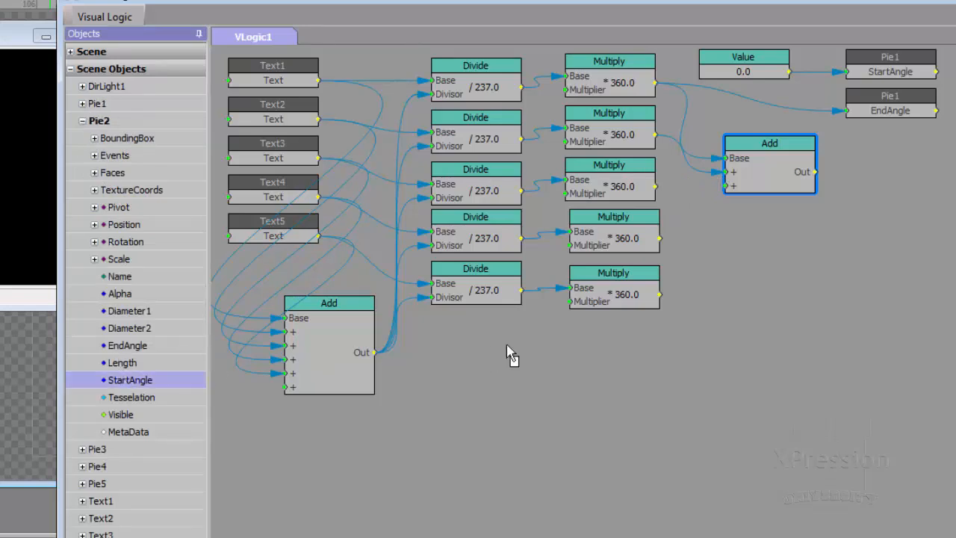
click(860, 148)
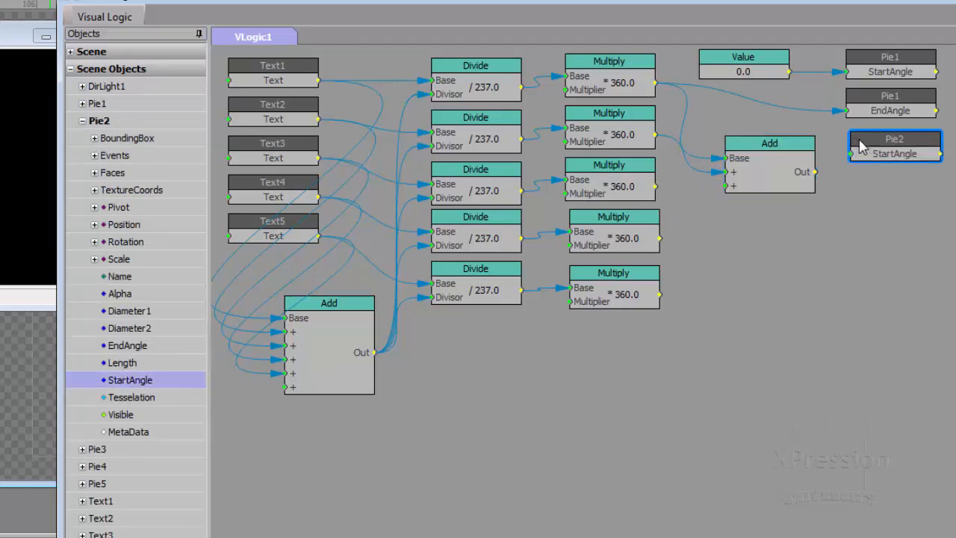
click(115, 347)
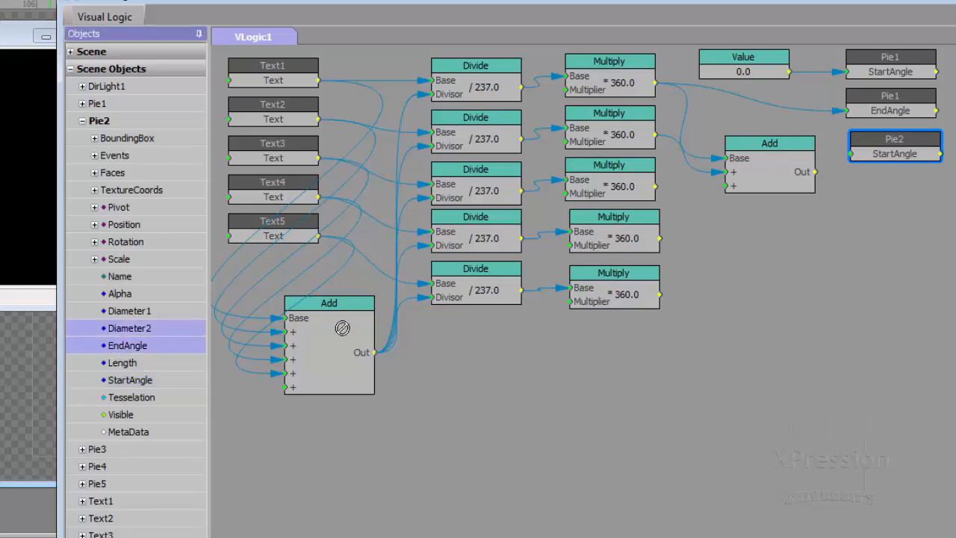
click(859, 184)
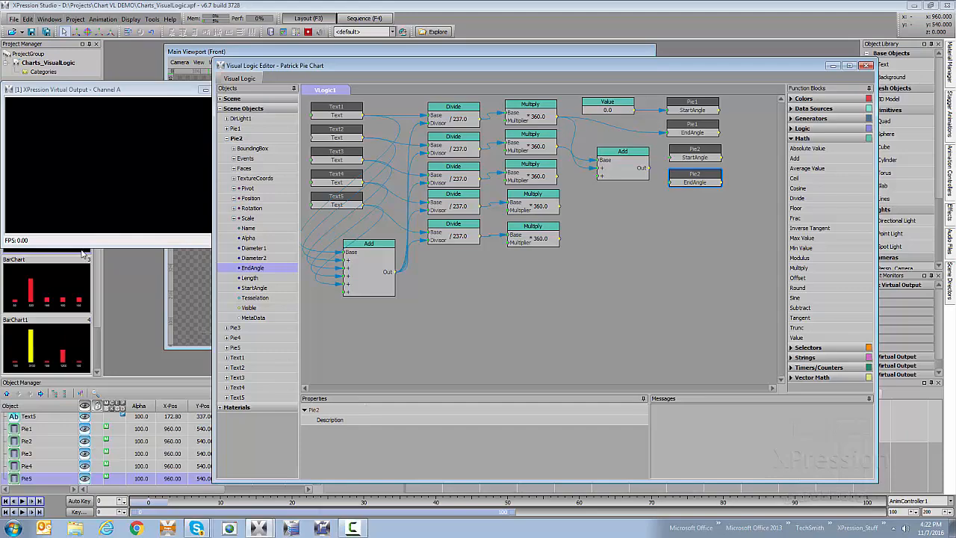
double_click(81, 251)
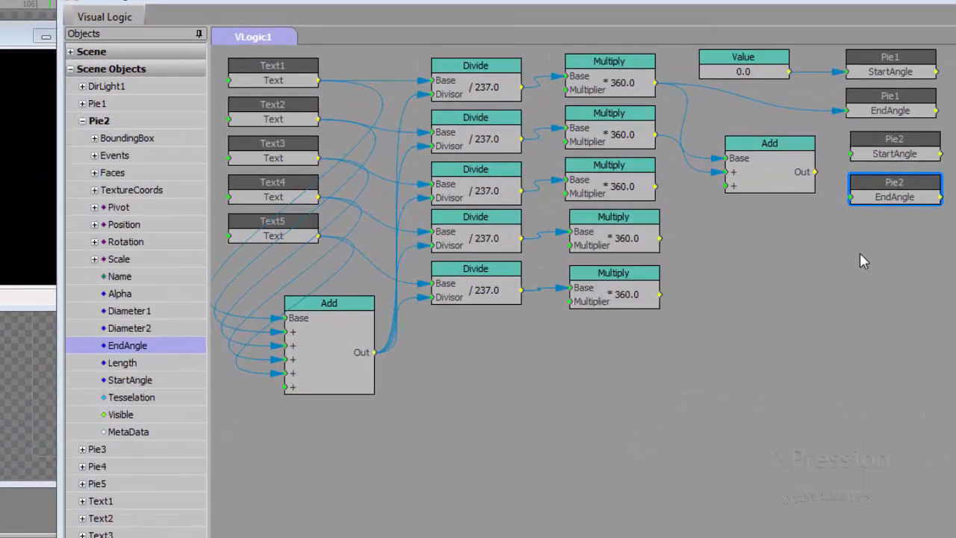
Wire the new Add block to Pie2's EndAngle and the first Multiply block to Pie2's StartAngle, and shift the Add block slightly left and down.
drag(804, 193, 784, 191)
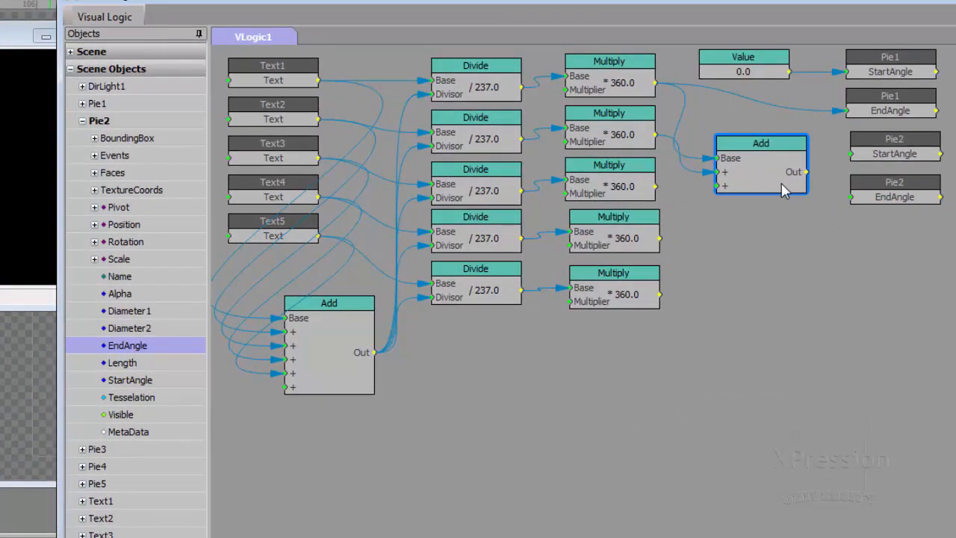
drag(807, 173, 850, 199)
drag(657, 83, 854, 155)
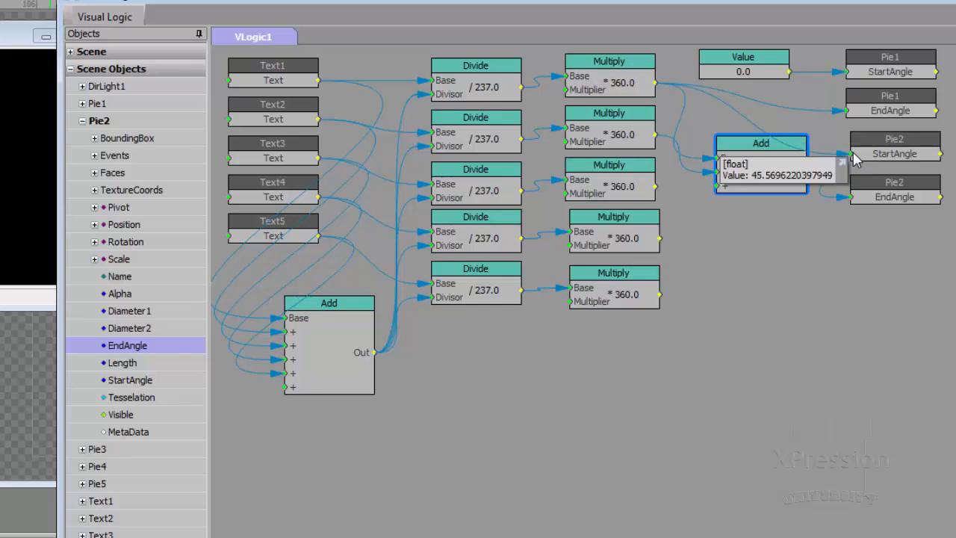
drag(755, 176, 746, 193)
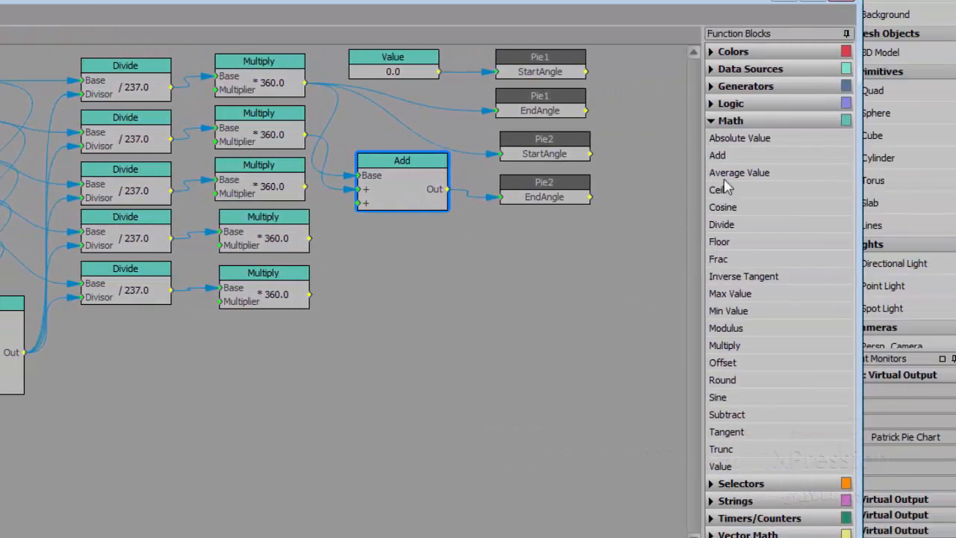
Place another Add block below the one feeding Pie2 and feed it the outputs of the first three Multiply blocks.
click(727, 156)
drag(412, 248, 383, 239)
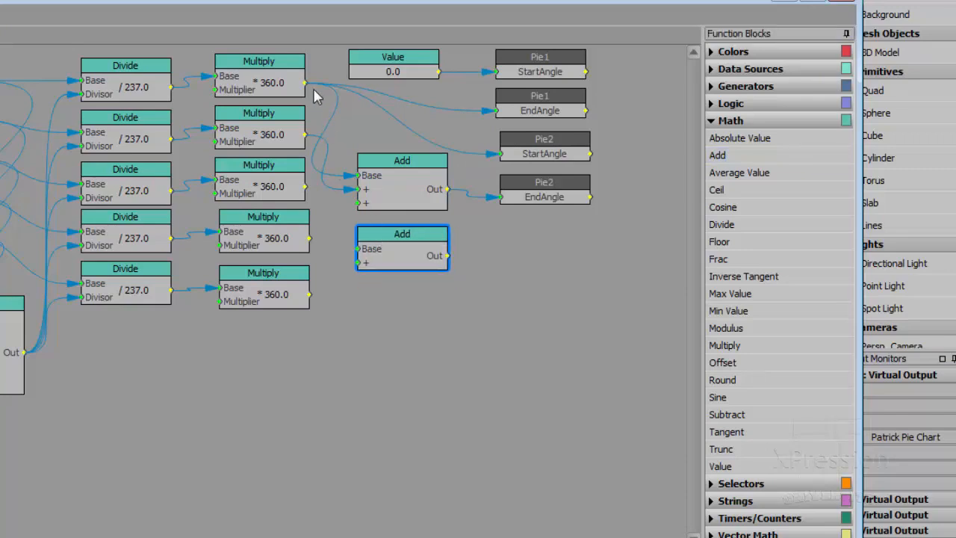
drag(304, 85, 359, 249)
drag(306, 135, 358, 265)
drag(306, 186, 358, 276)
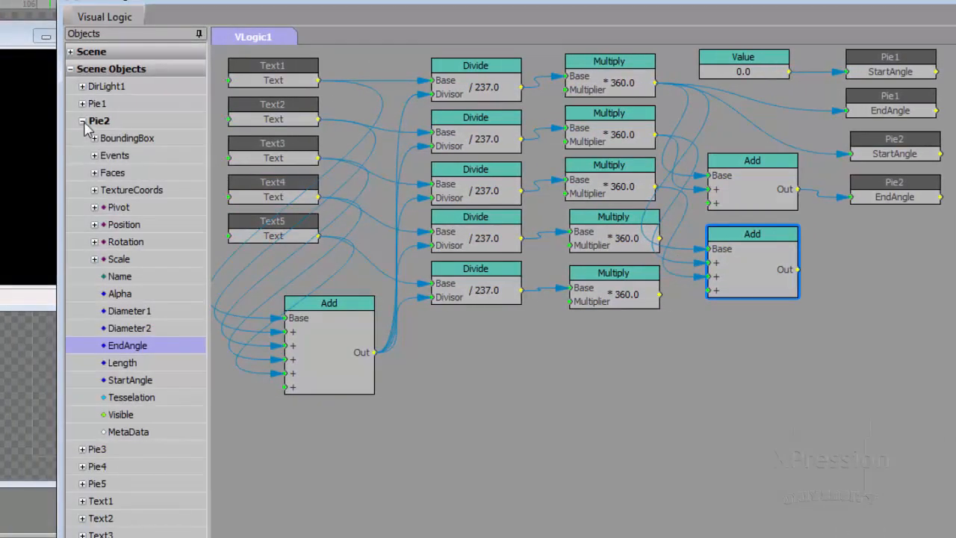
Place Pie3's StartAngle and EndAngle blocks below Pie2's, wiring the two-input Add block to StartAngle and the three-input Add block to EndAngle.
click(12, 121)
click(82, 138)
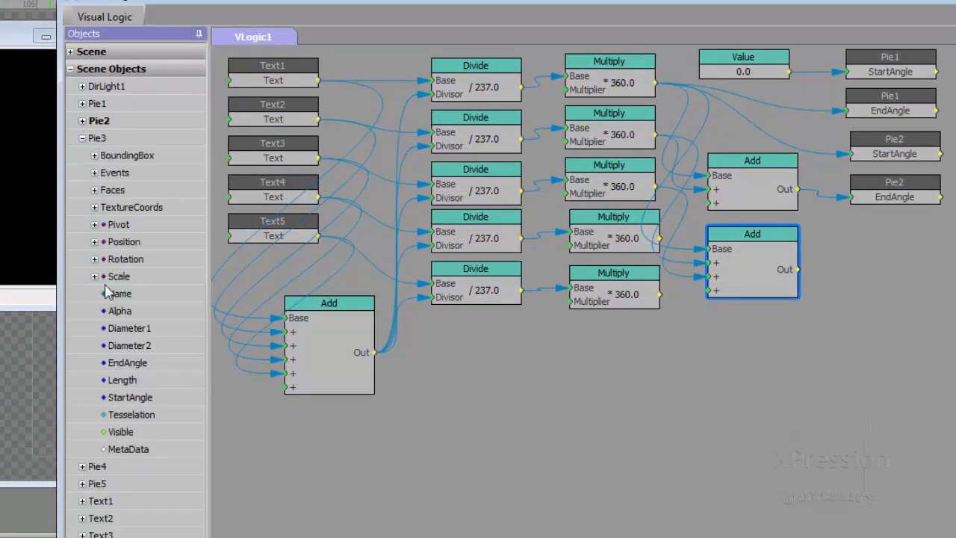
click(121, 402)
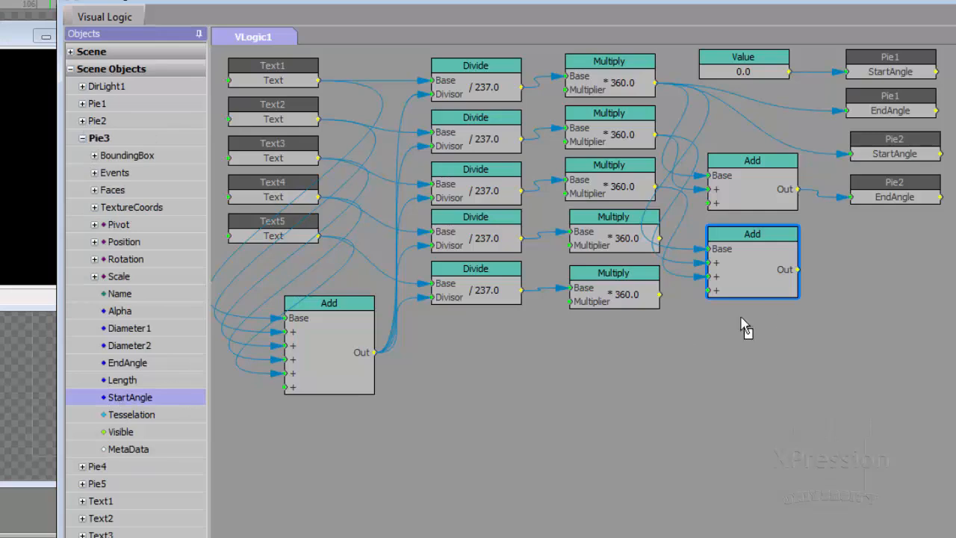
drag(863, 235, 863, 237)
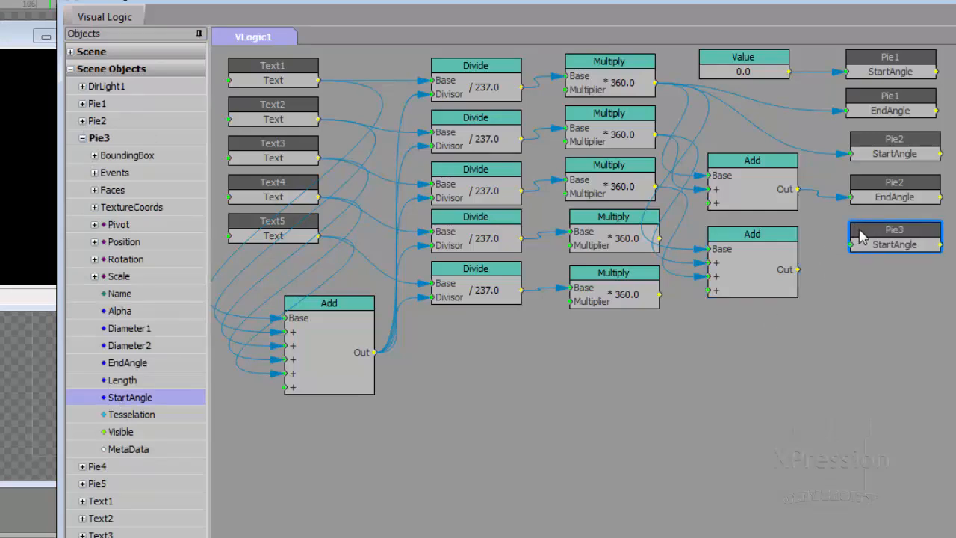
click(129, 363)
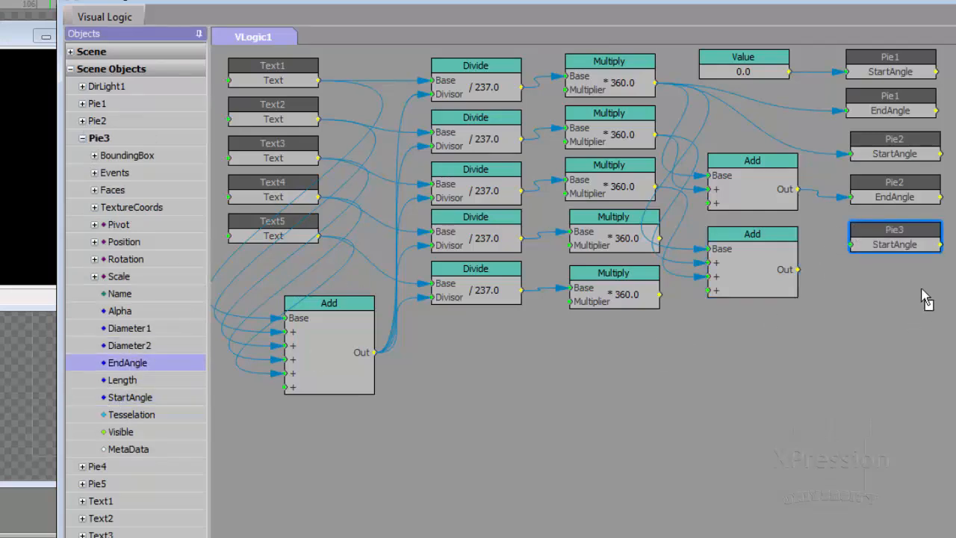
click(858, 274)
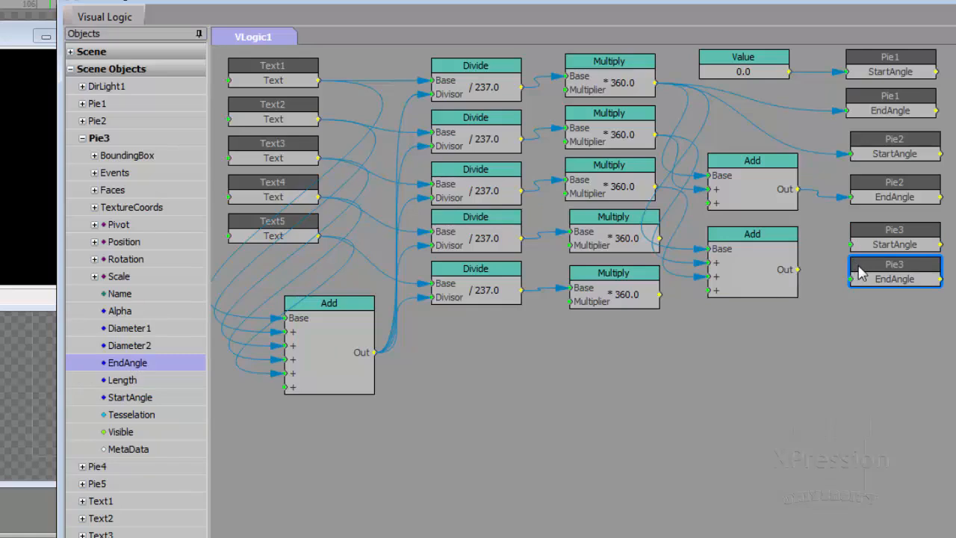
drag(799, 193, 850, 245)
drag(798, 270, 852, 283)
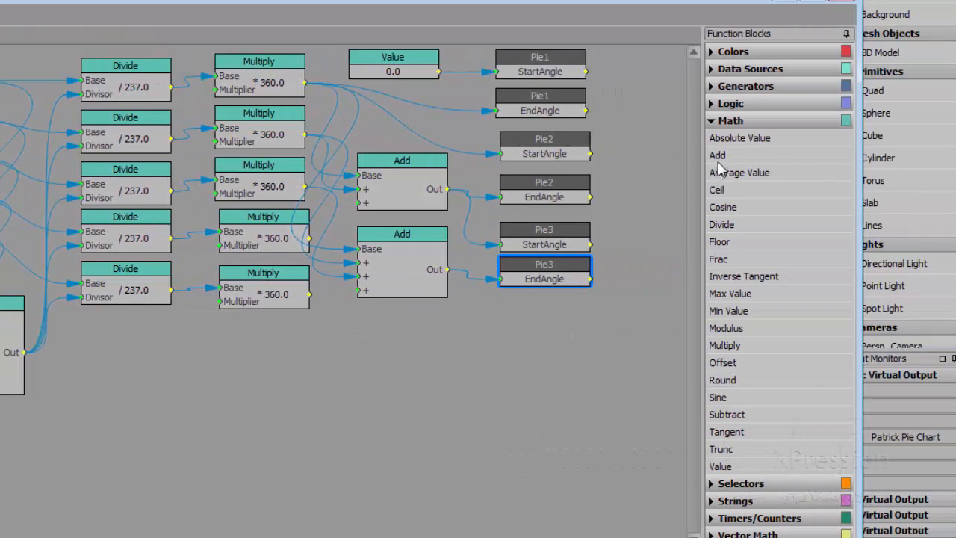
Place an Add block below the three-input one and feed it the outputs of the first four Multiply blocks.
click(720, 156)
mouse_move(380, 323)
mouse_down()
mouse_move(370, 327)
mouse_move(386, 321)
mouse_up()
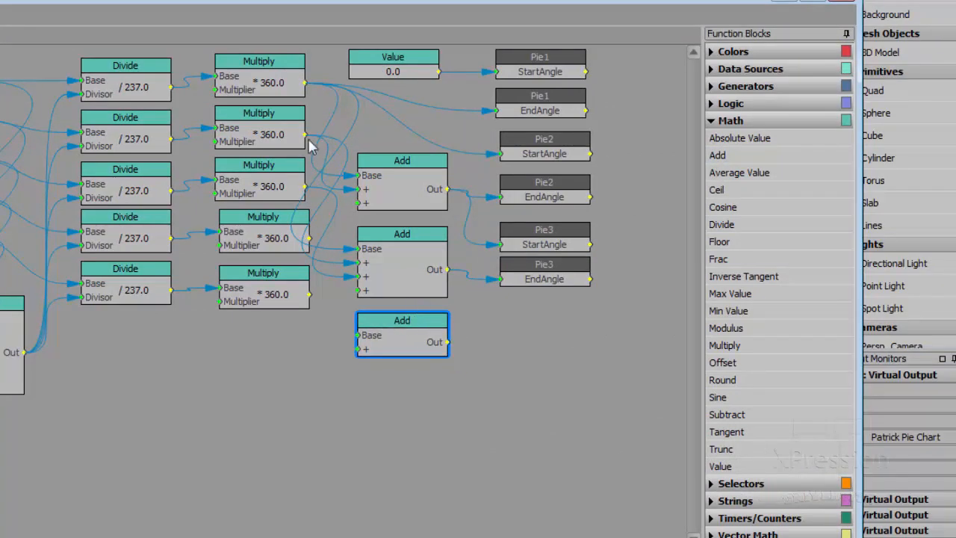
drag(306, 83, 356, 336)
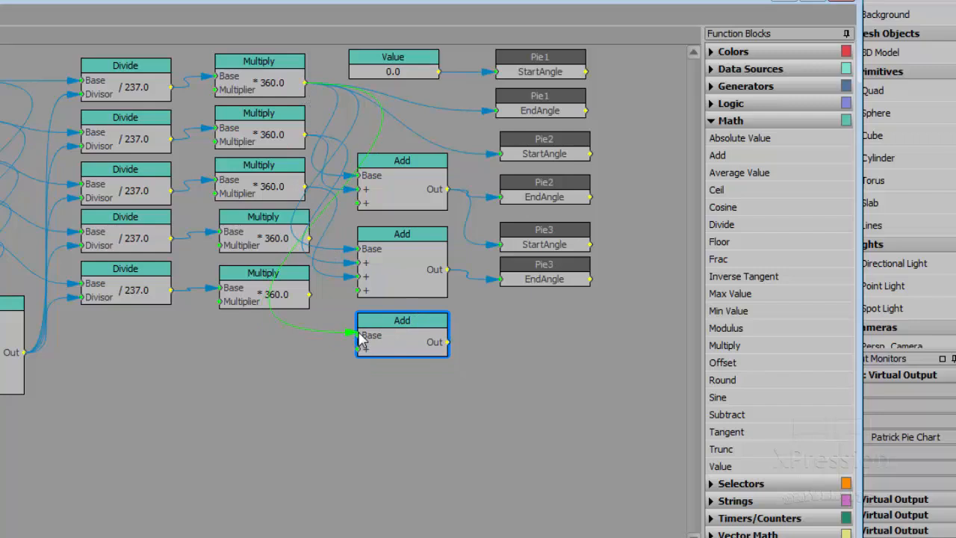
drag(307, 136, 357, 349)
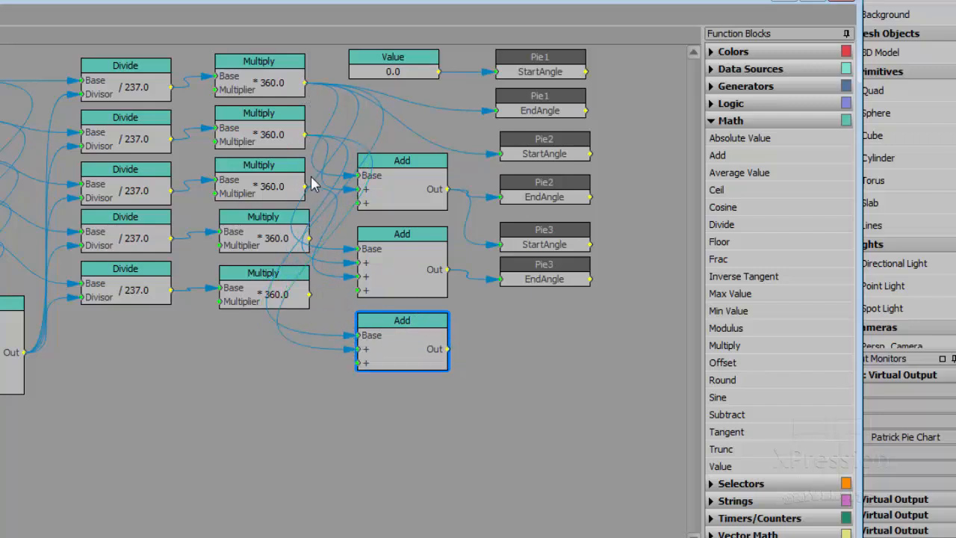
drag(305, 186, 357, 363)
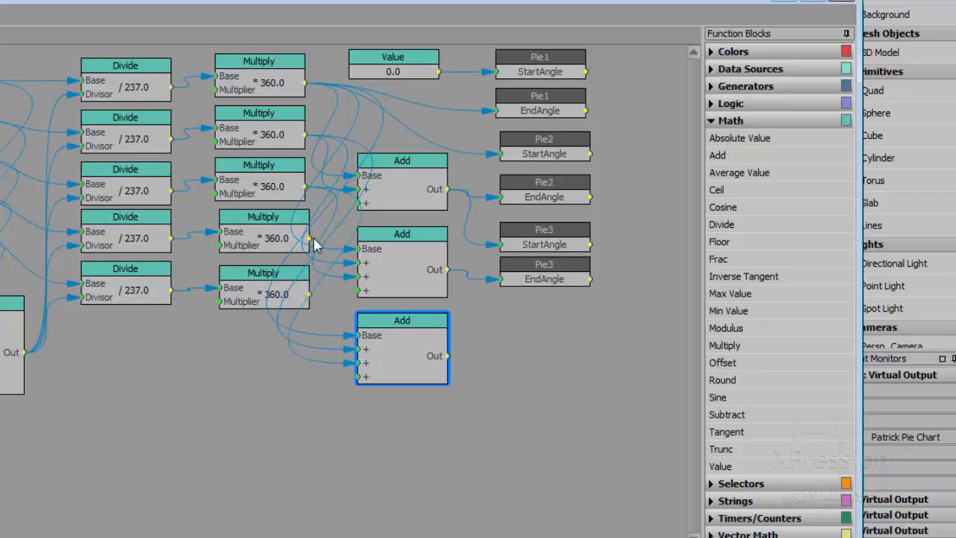
drag(311, 247, 357, 376)
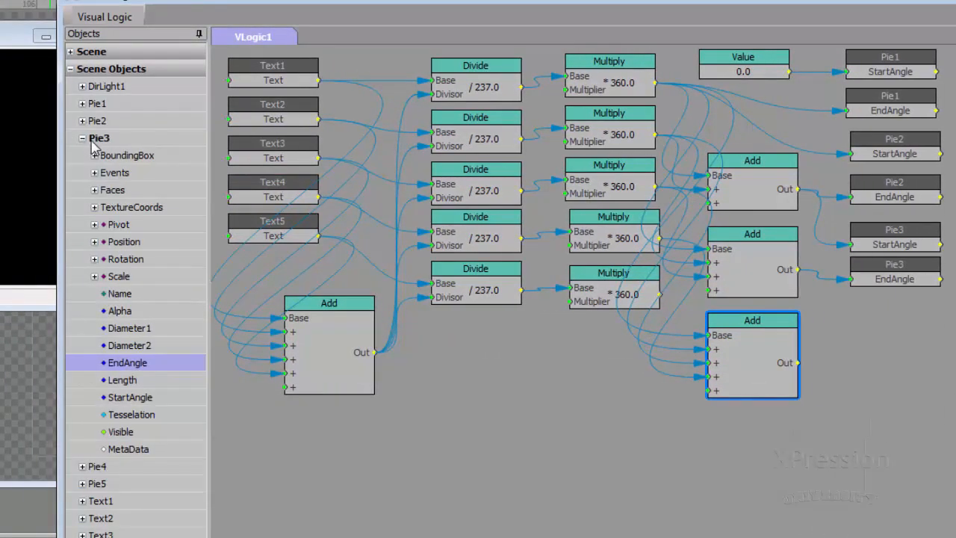
Place Pie4's StartAngle and EndAngle blocks below Pie3's, wiring the three-input Add block to StartAngle and the four-input Add block to EndAngle.
click(84, 138)
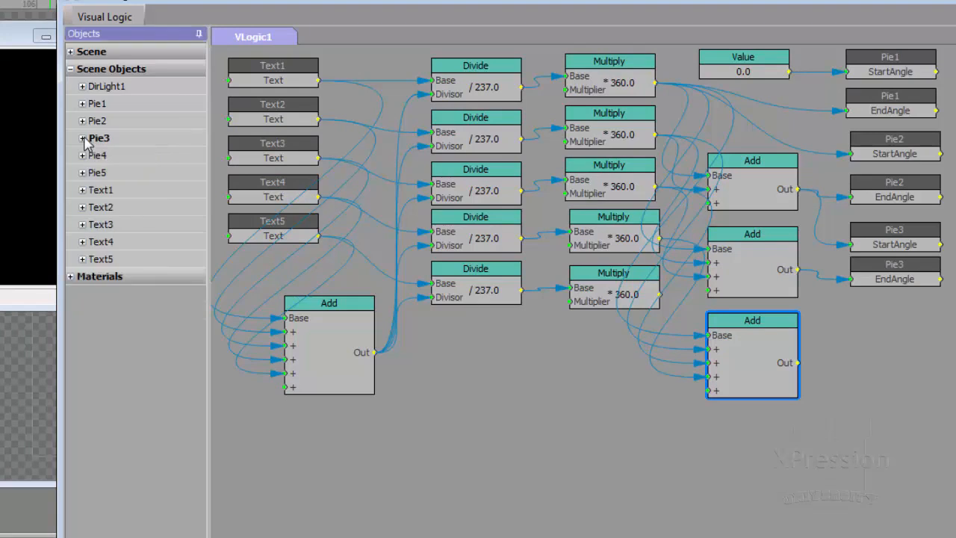
click(82, 156)
drag(130, 415, 855, 323)
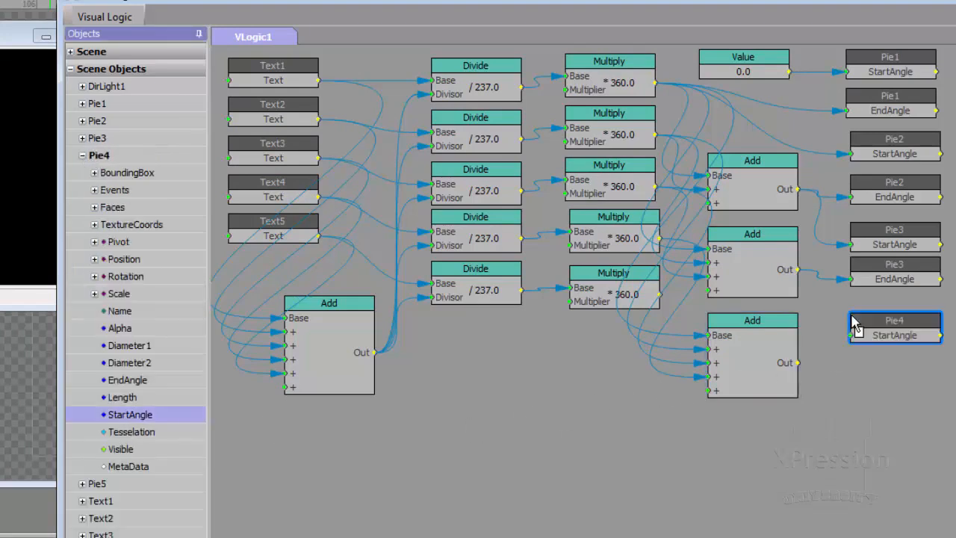
drag(131, 380, 858, 362)
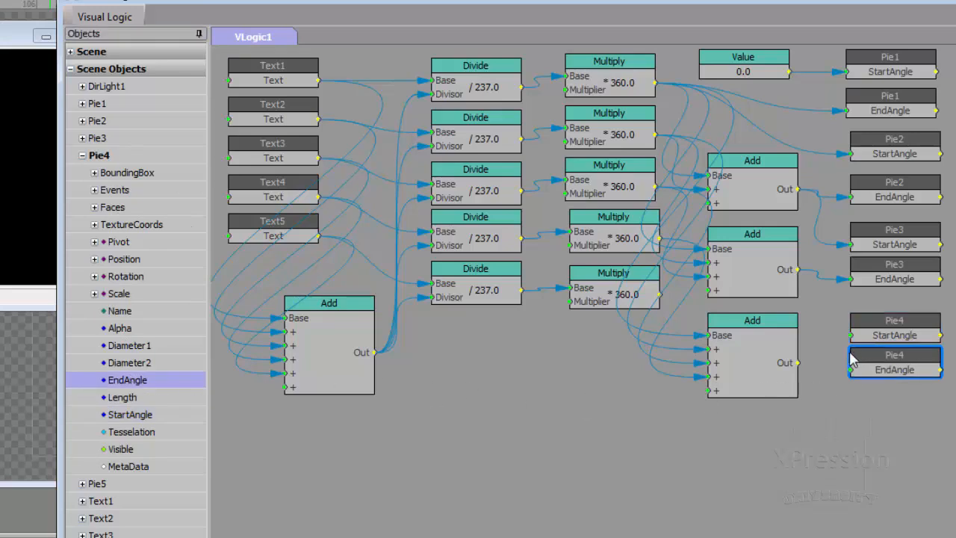
drag(798, 271, 852, 335)
drag(798, 363, 853, 376)
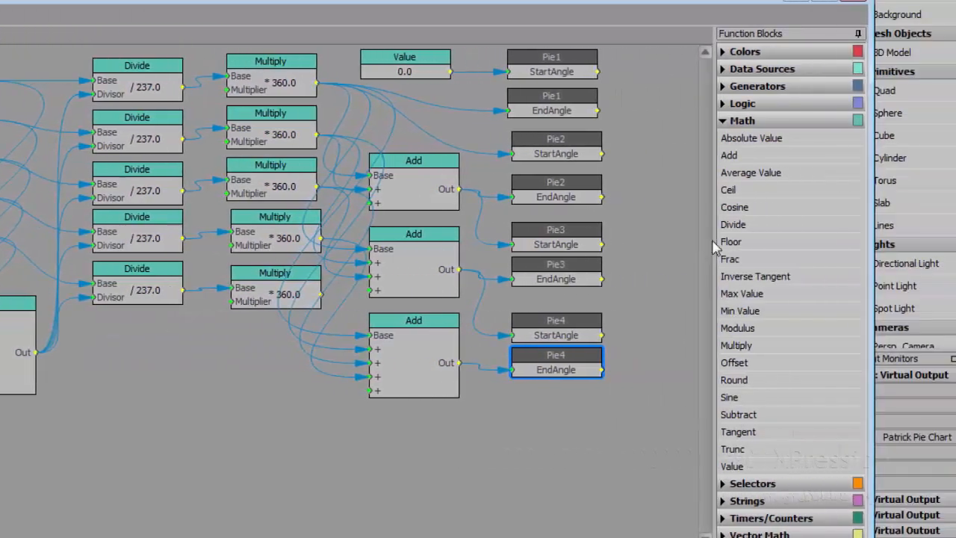
Place an Add block below the four-input one and feed it the outputs of all five Multiply blocks.
drag(918, 155, 610, 377)
drag(412, 378, 381, 420)
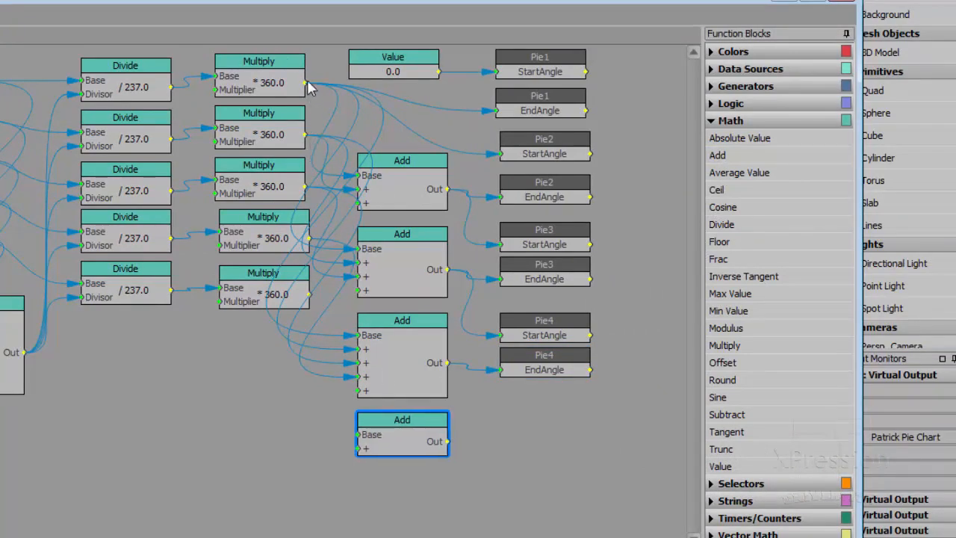
drag(308, 88, 357, 439)
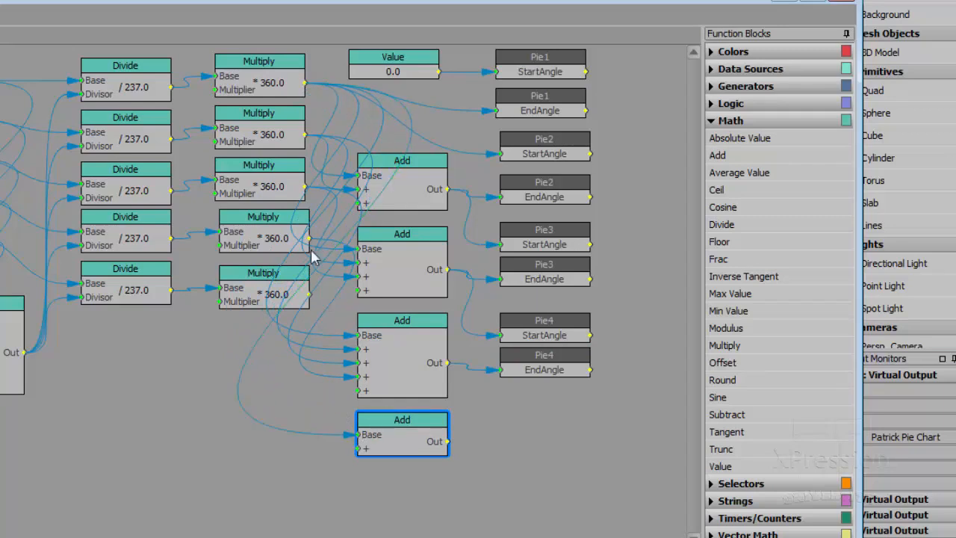
drag(304, 137, 357, 449)
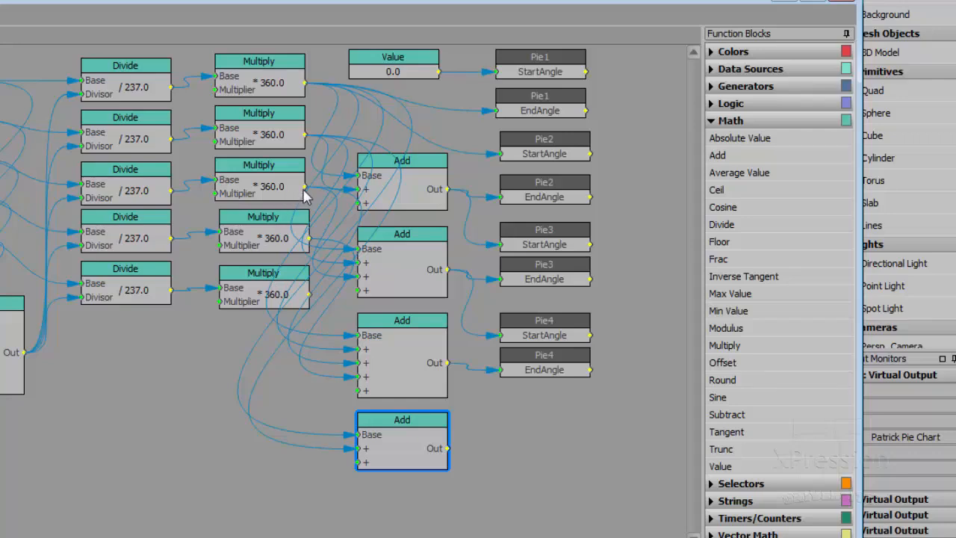
drag(306, 188, 355, 457)
drag(308, 239, 359, 478)
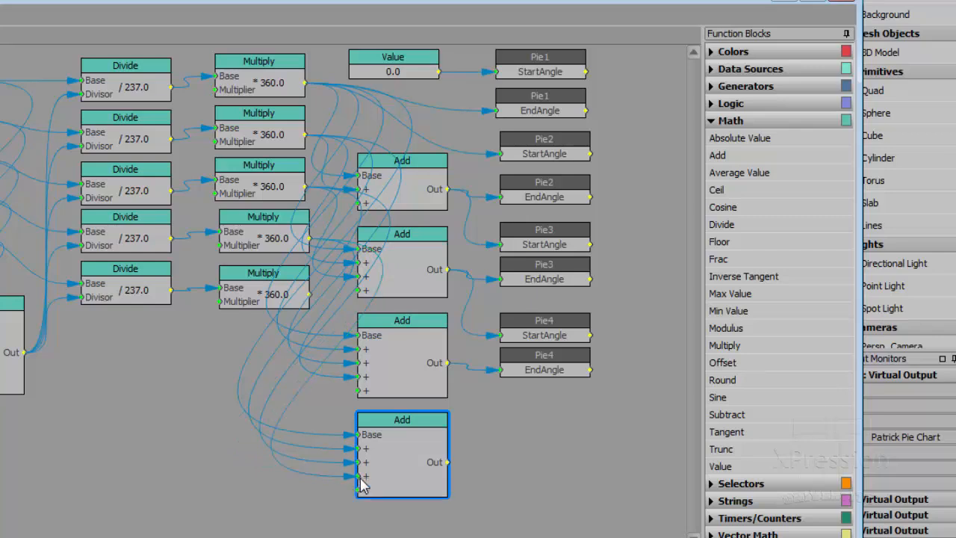
drag(309, 297, 360, 491)
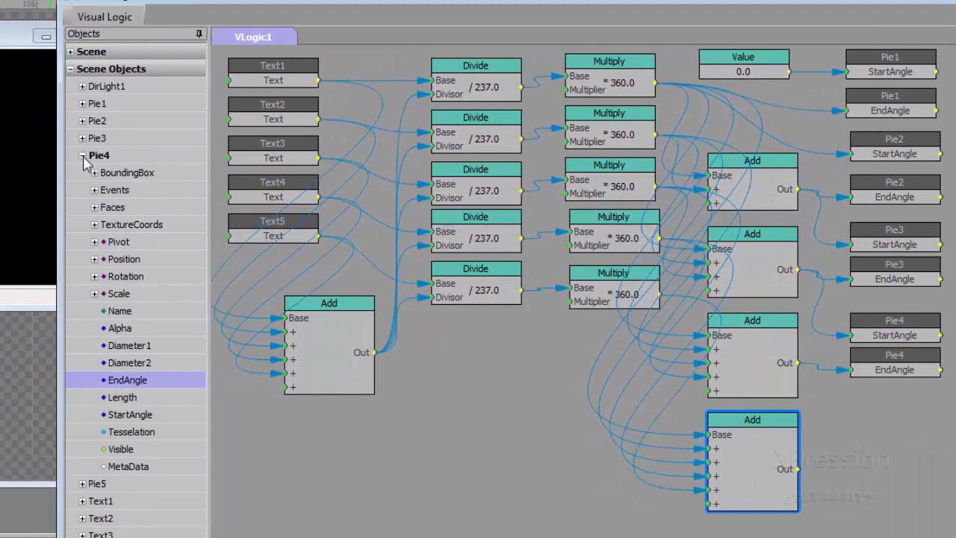
Place Pie5's StartAngle and EndAngle blocks below Pie4's, wiring the four-input Add block to StartAngle and the five-input Add block to EndAngle.
click(82, 154)
click(82, 172)
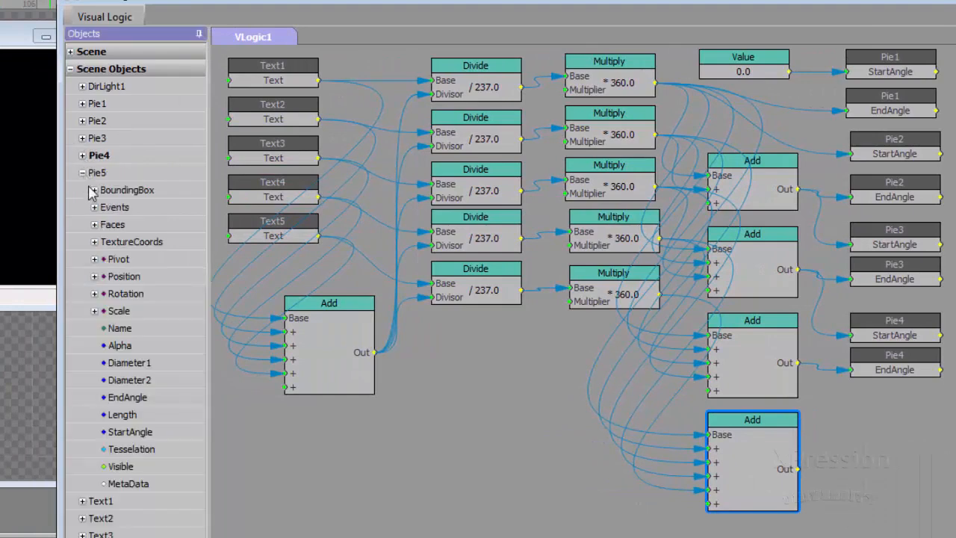
click(118, 432)
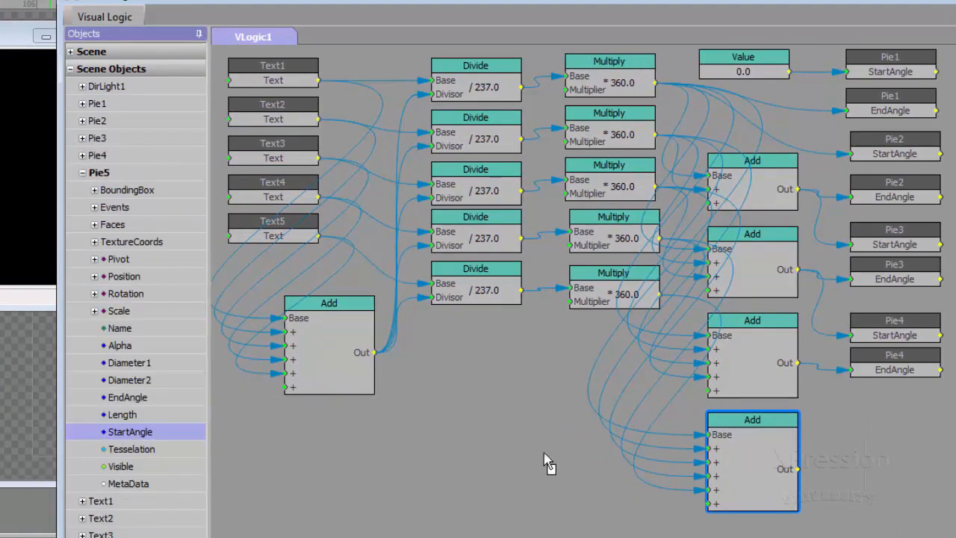
click(857, 409)
click(145, 400)
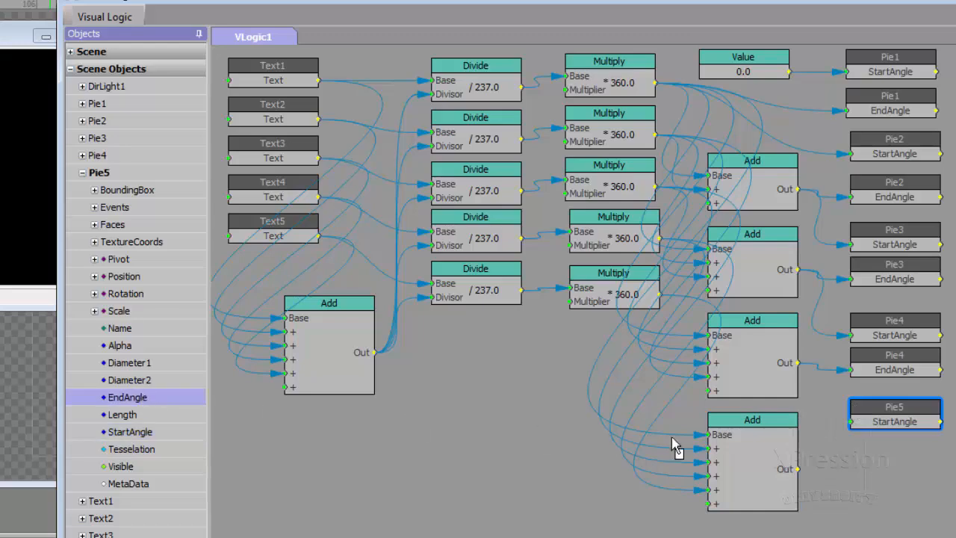
click(856, 446)
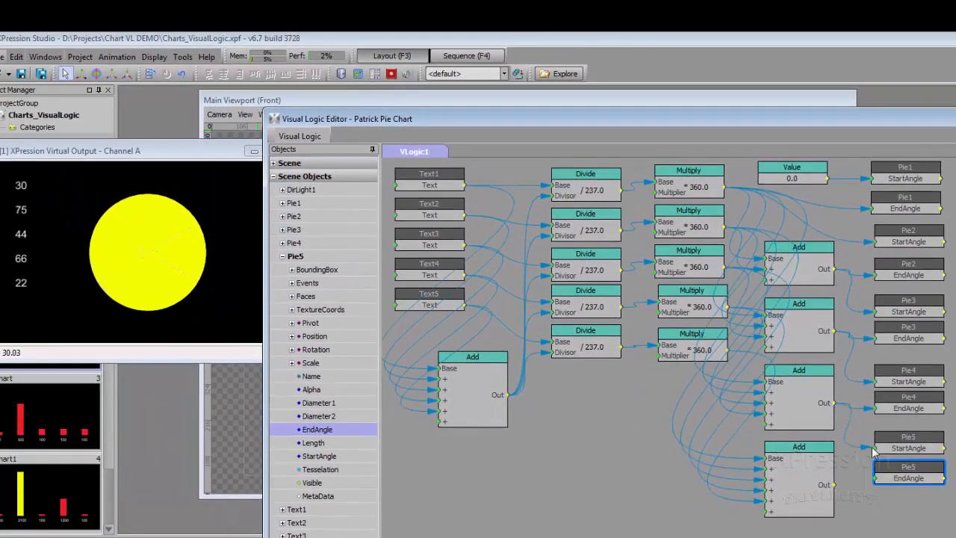
drag(875, 452, 873, 449)
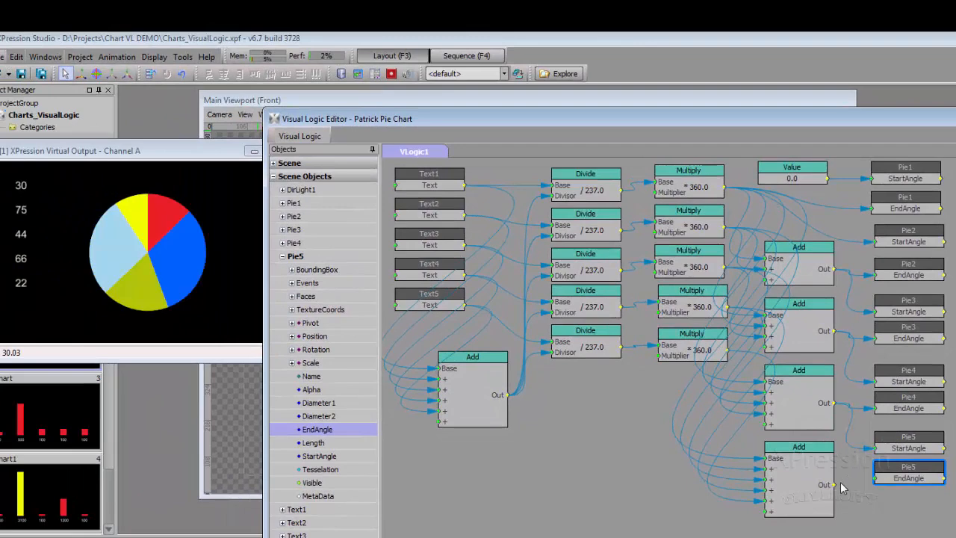
mouse_move(837, 489)
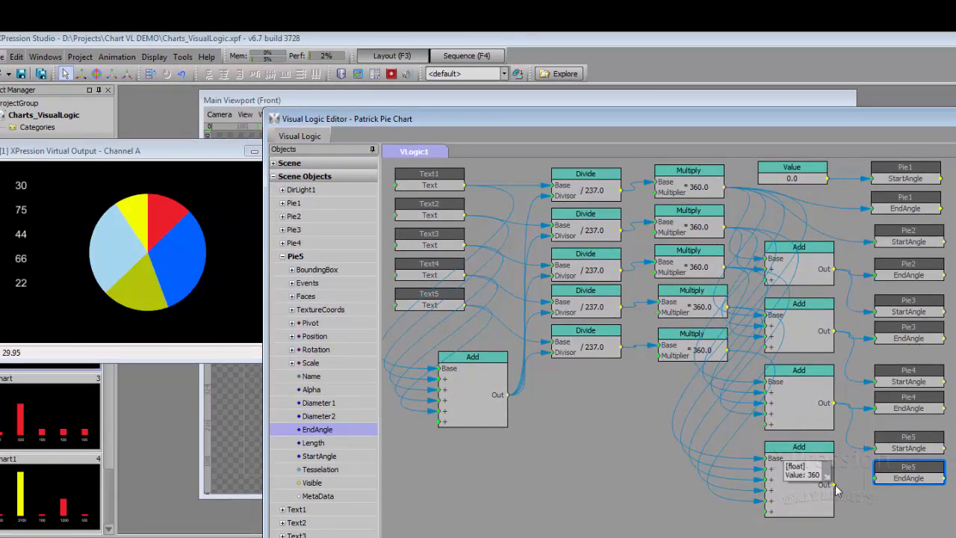
drag(837, 490, 877, 485)
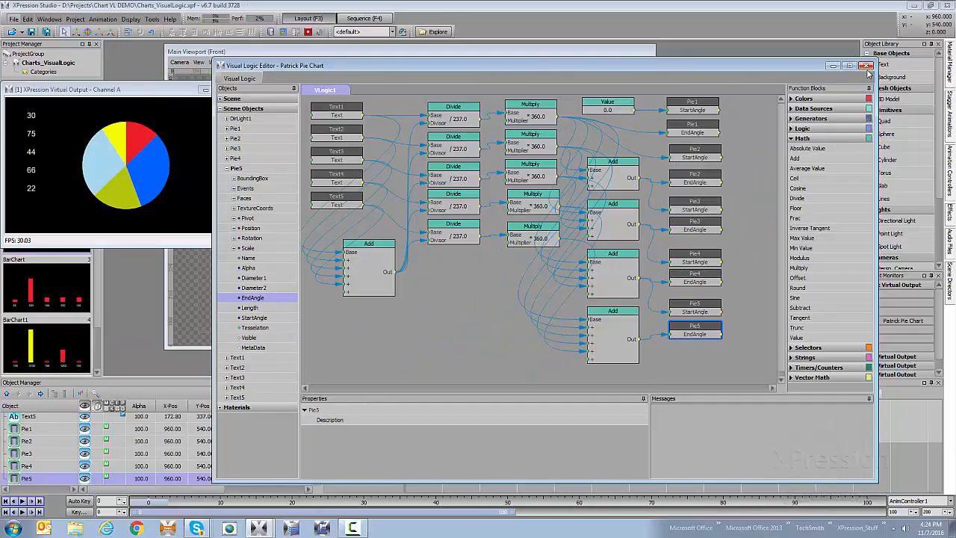
Close the Visual Logic Editor, uncover the viewport's text column, and set Text1 through Text5 to 500, 400, 300, 200 and 100.
click(866, 66)
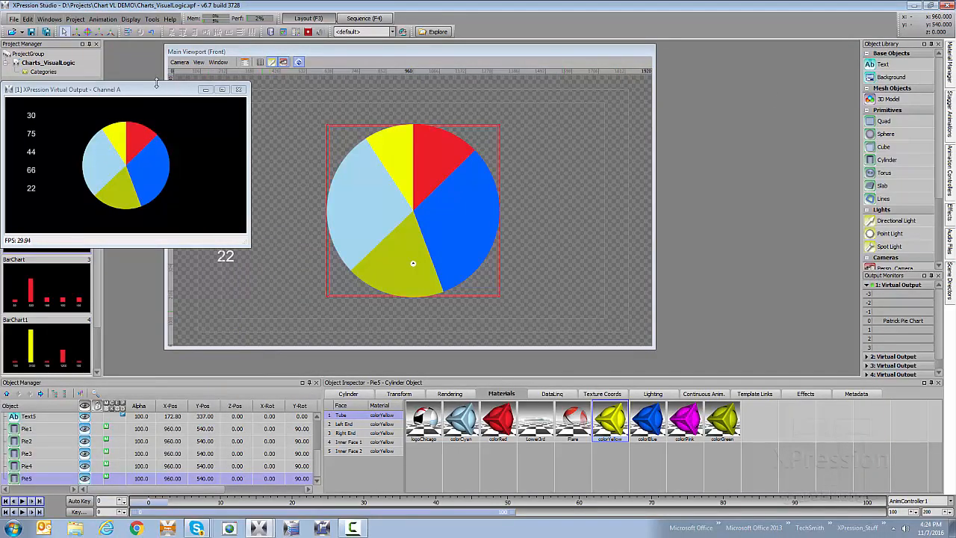
drag(156, 89, 748, 149)
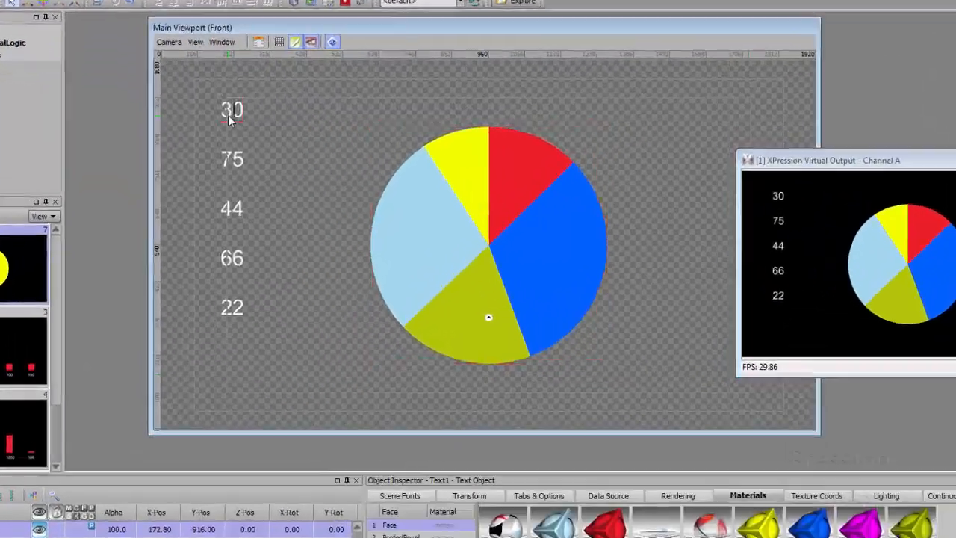
click(224, 111)
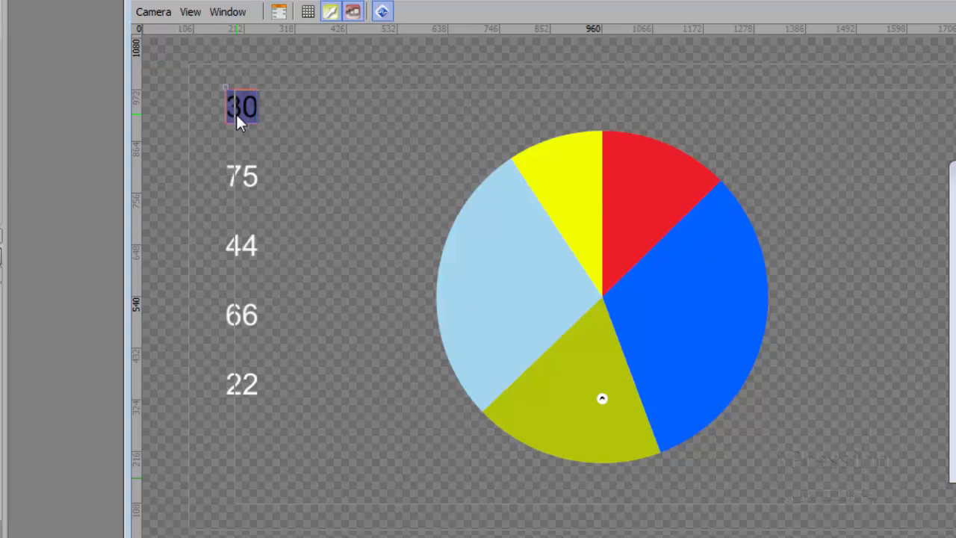
text(500)
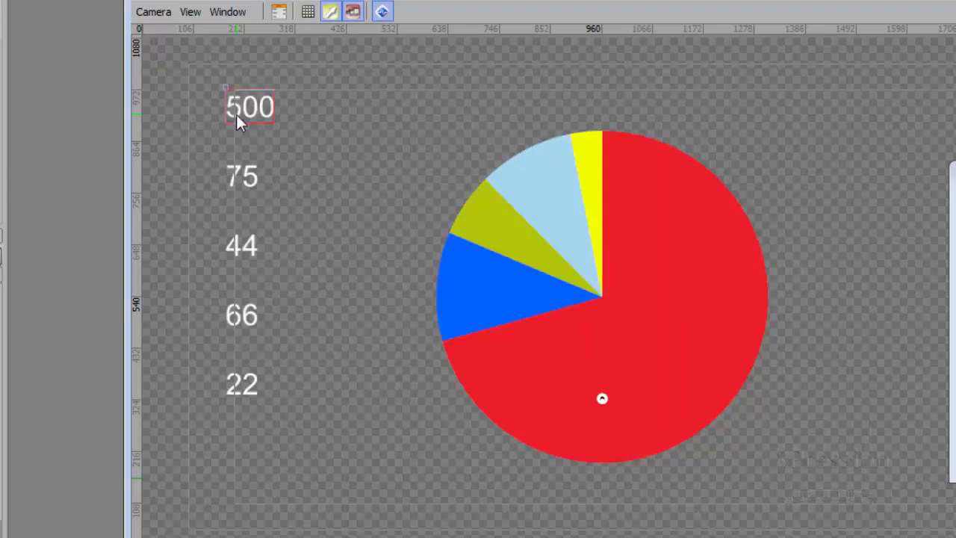
click(256, 178)
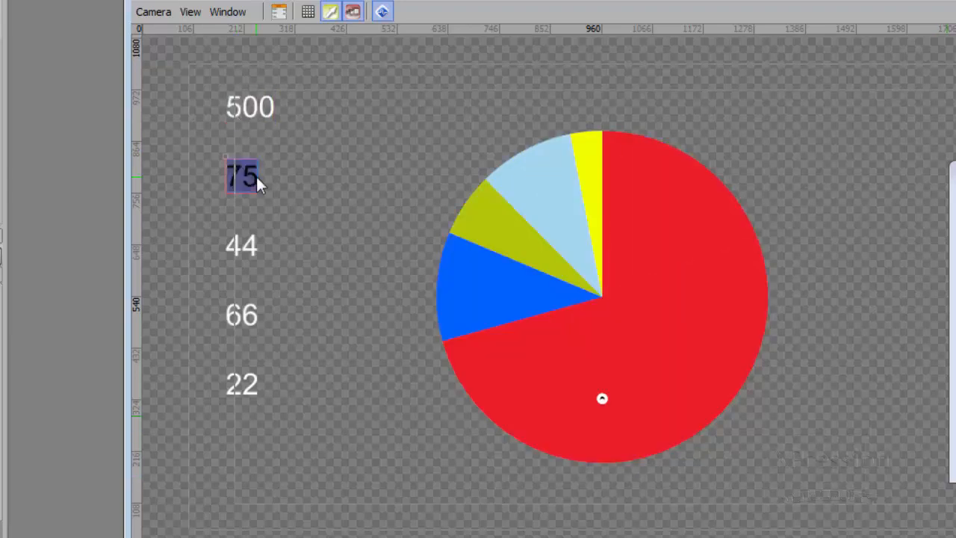
text(400)
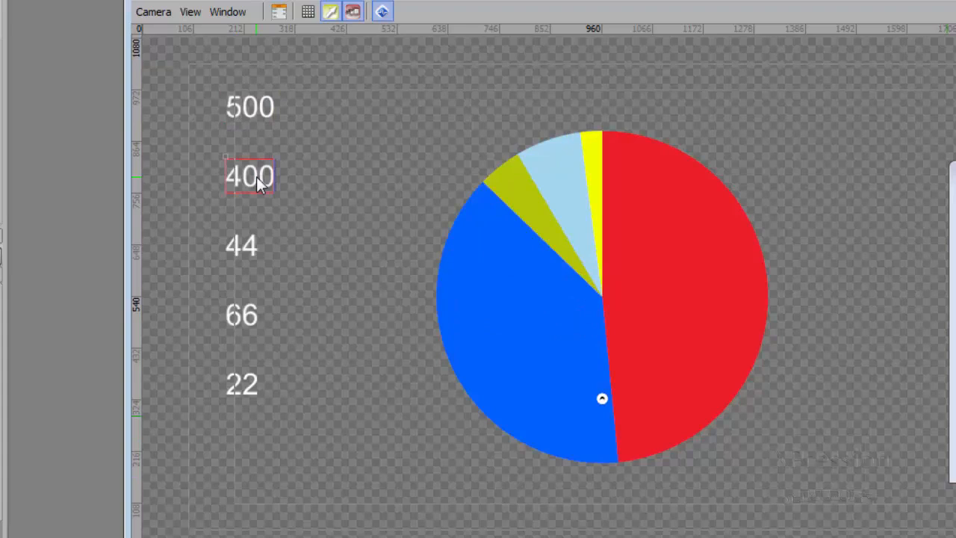
text(300)
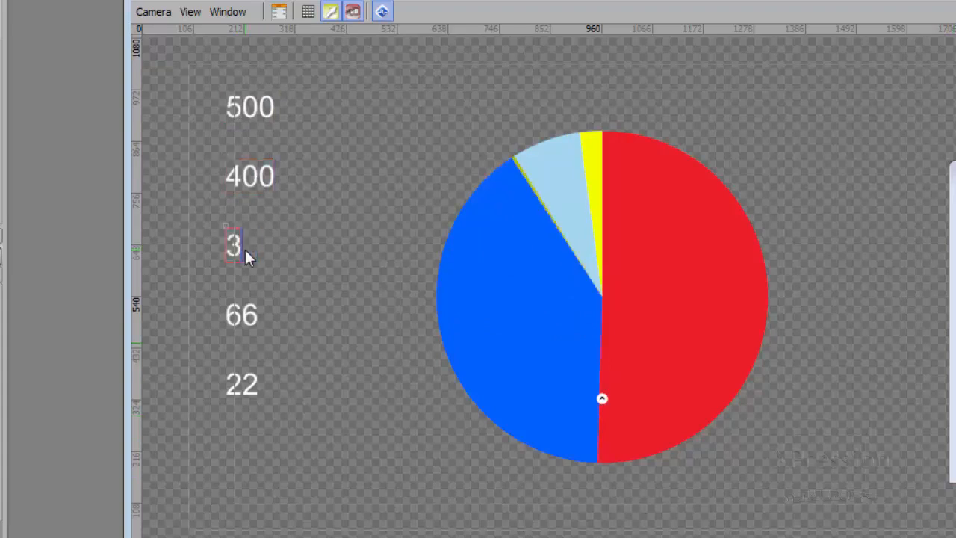
double_click(243, 325)
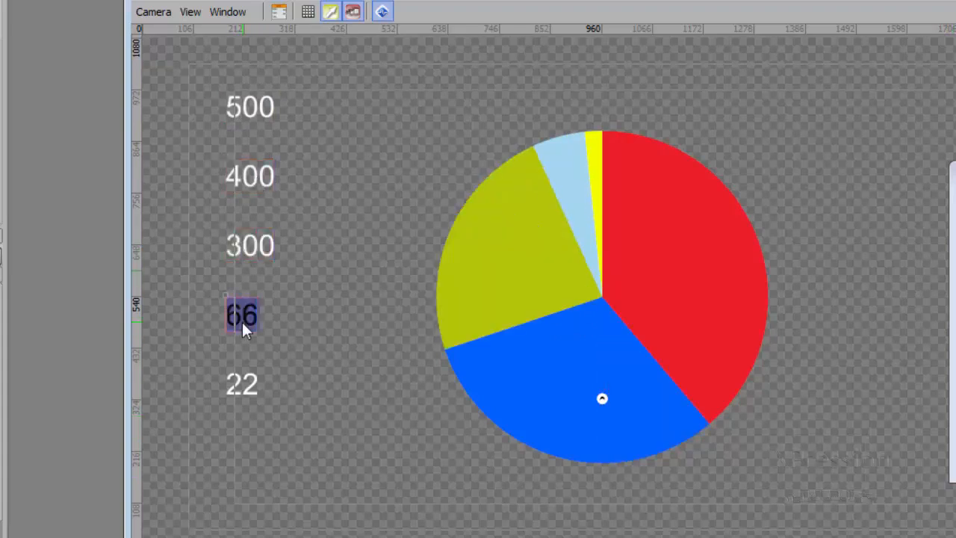
text(200)
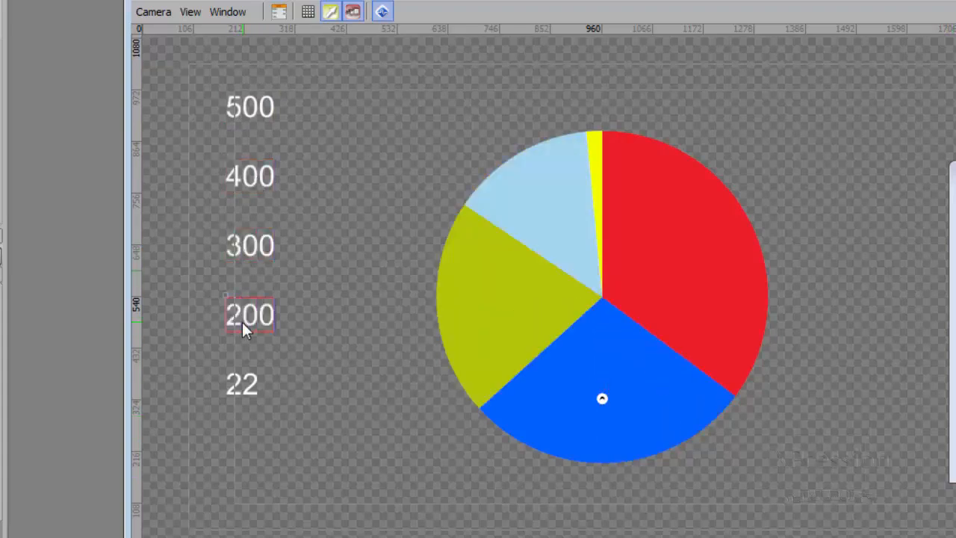
double_click(245, 393)
text(100)
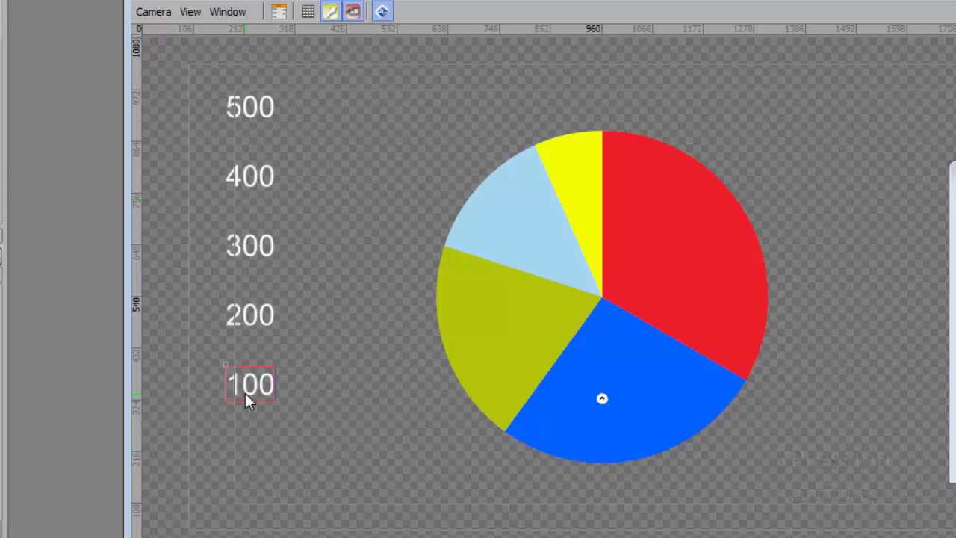
Change the second text value to 200, the third to 100, the fourth to 400 and the fifth to 0.
click(272, 177)
double_click(272, 176)
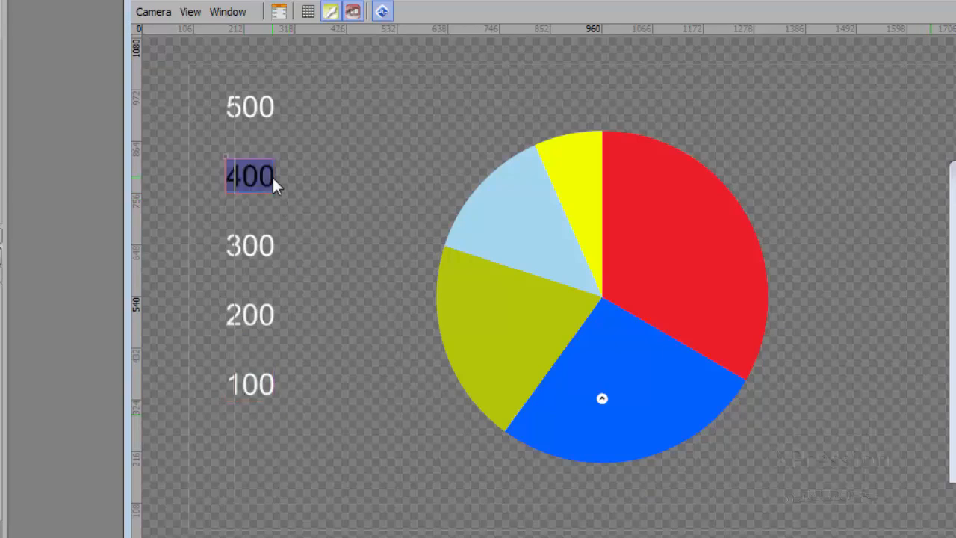
text(200)
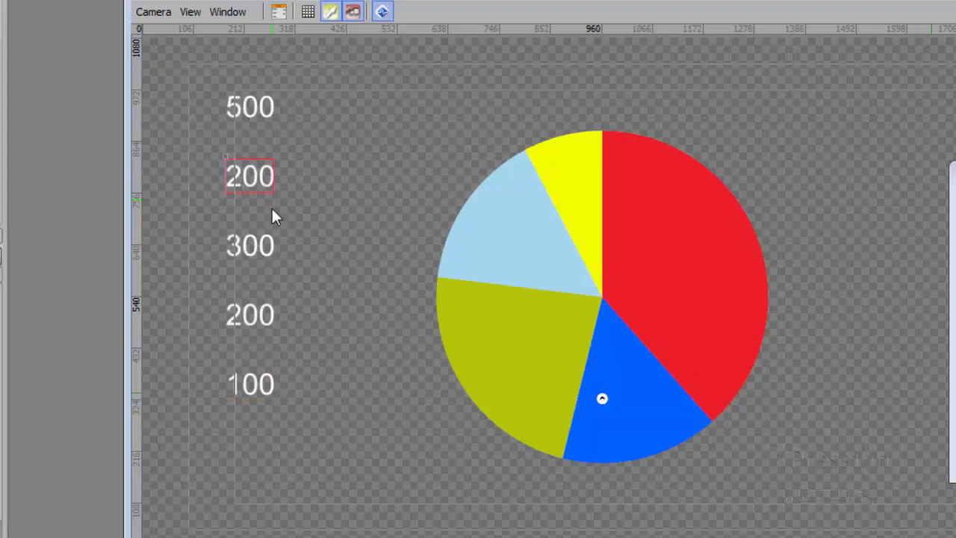
text(100)
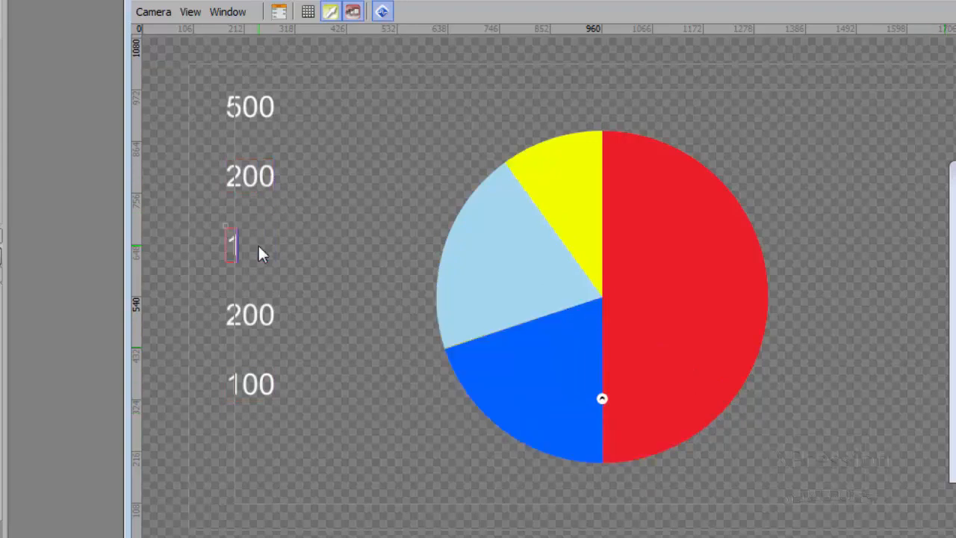
double_click(250, 317)
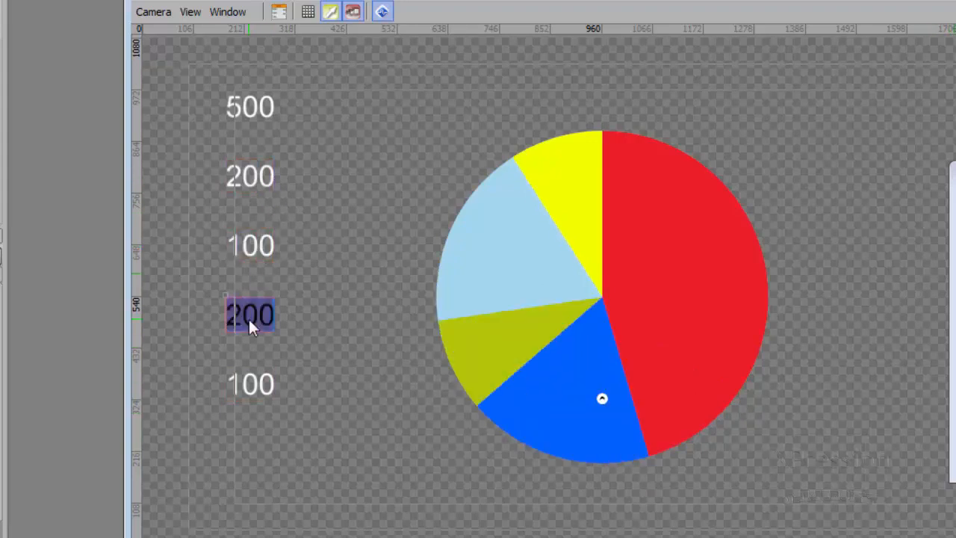
text(400)
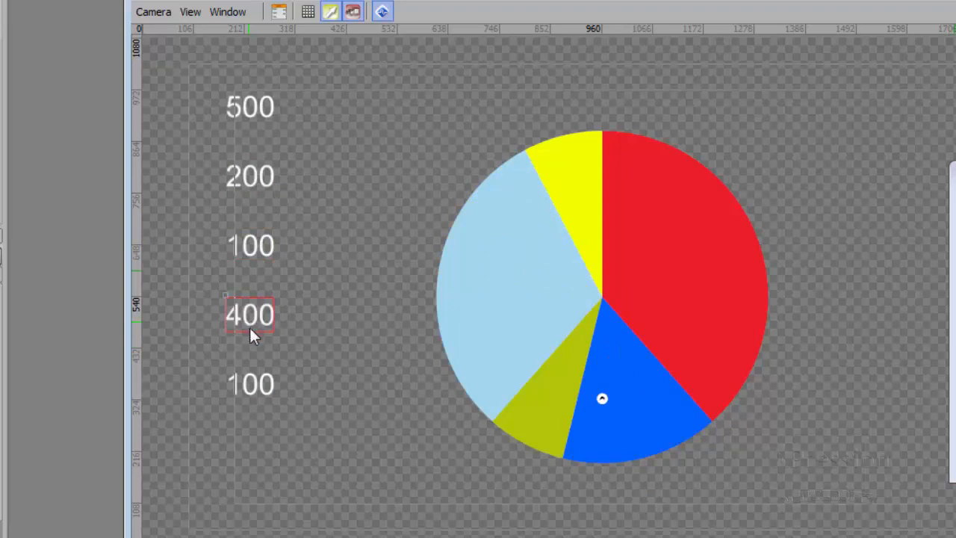
double_click(255, 384)
text(0)
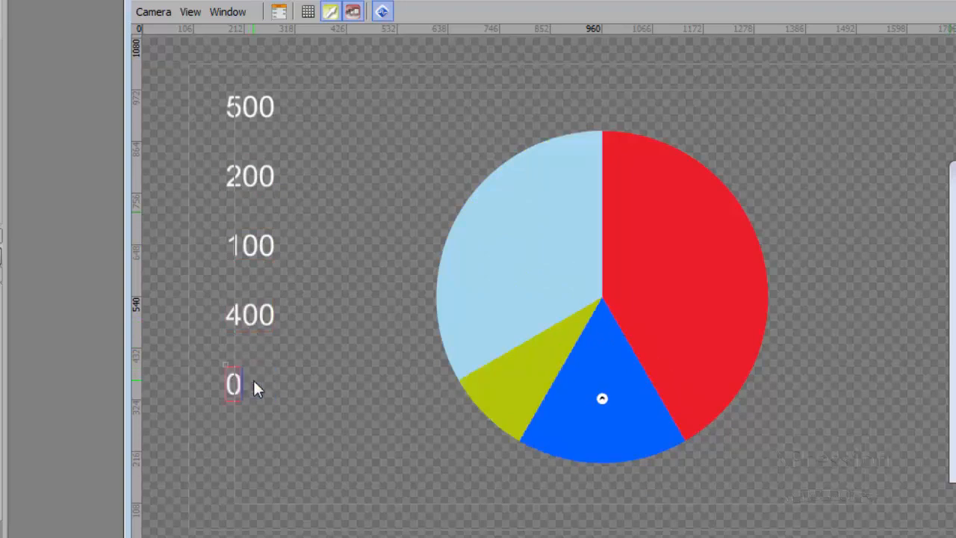
Set the fourth text value to 0, the third to 20 and the second to 450.
double_click(262, 322)
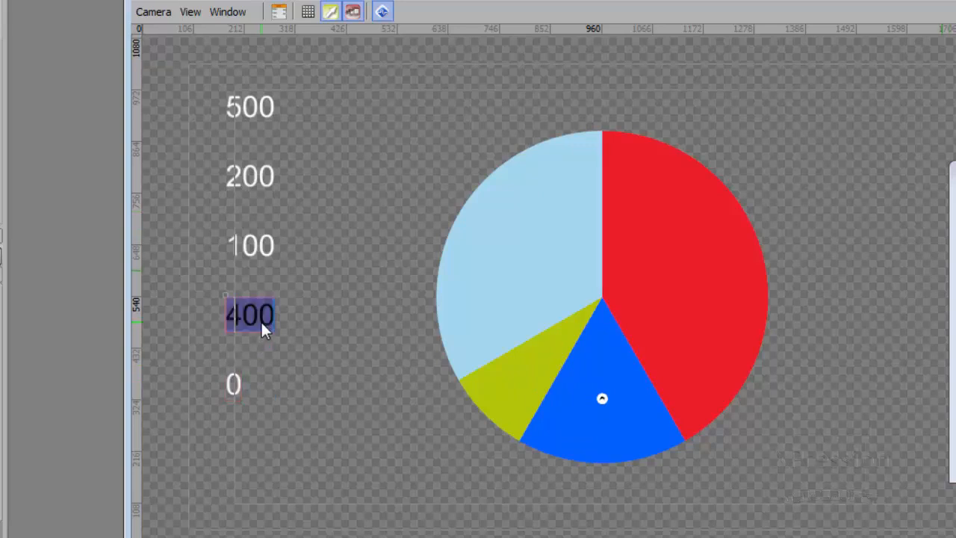
text(0)
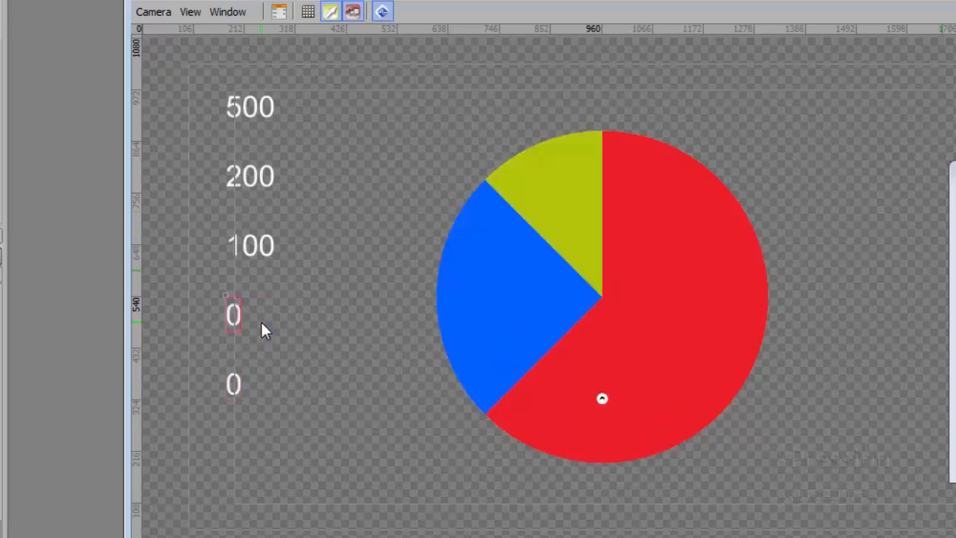
double_click(262, 249)
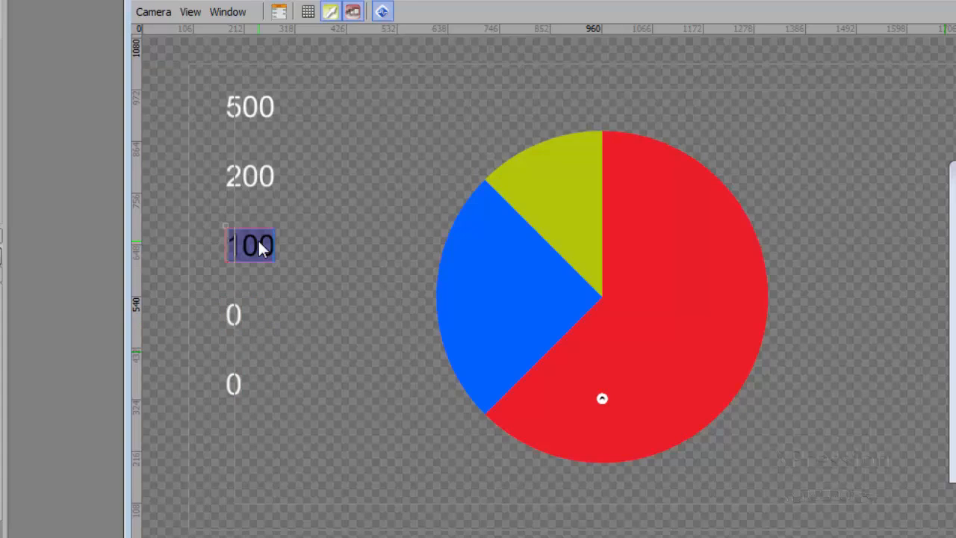
text(20)
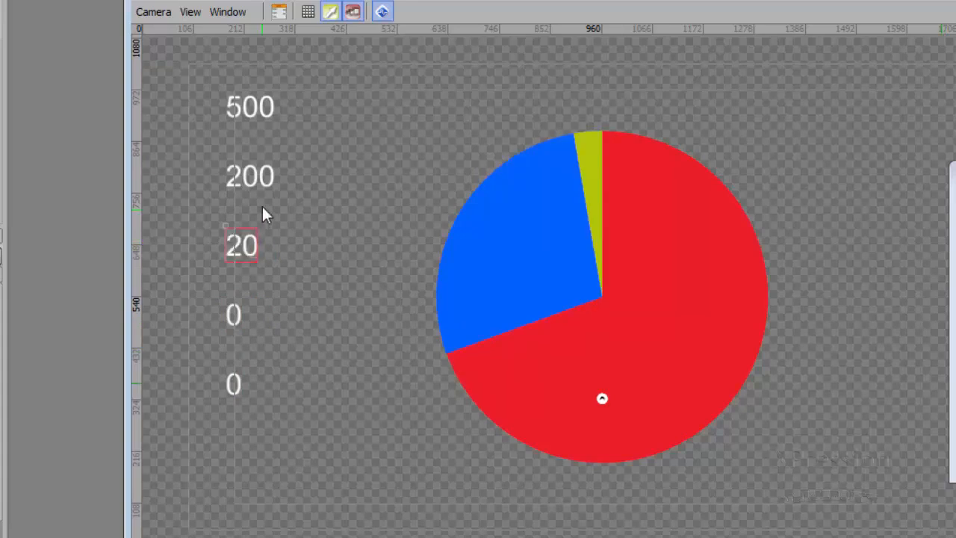
double_click(256, 176)
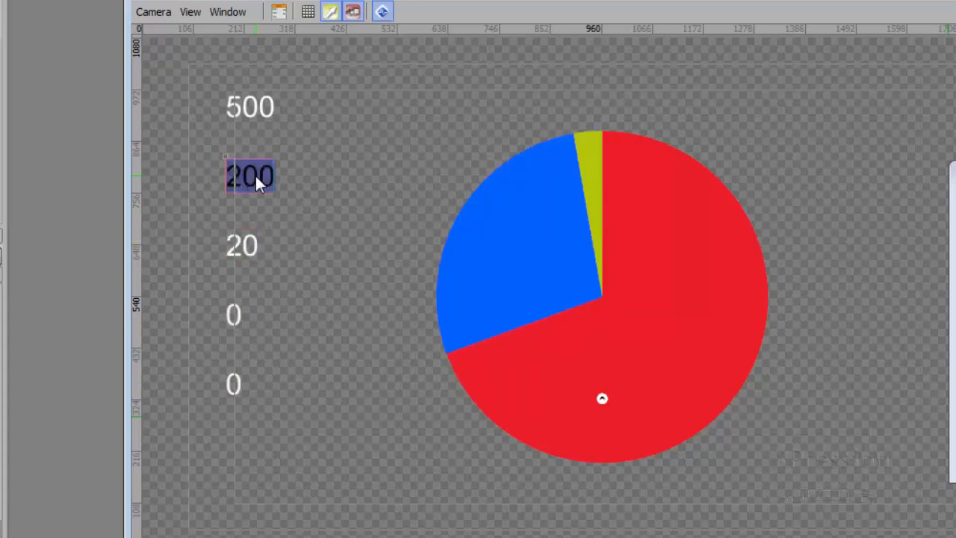
text(450)
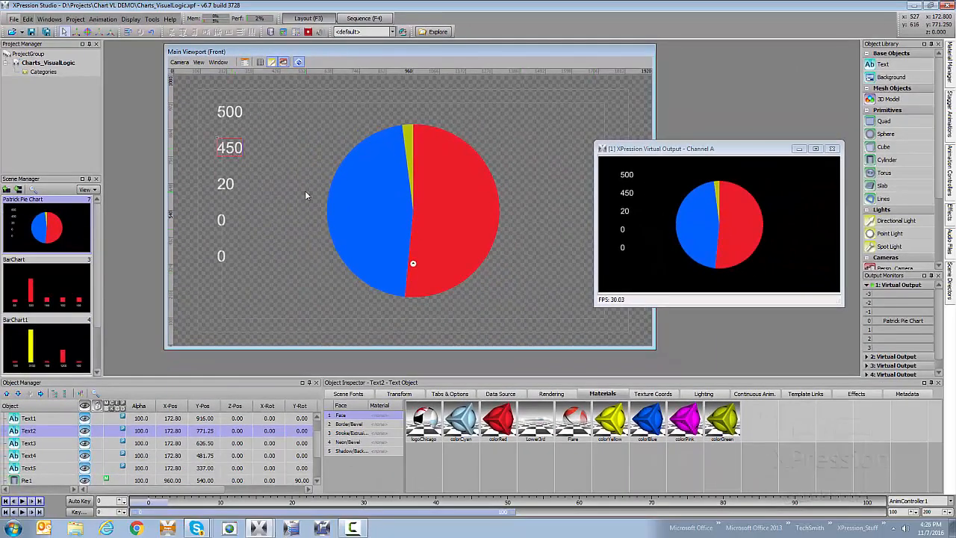
Move the Virtual Output window off the pie chart and reopen the scene's Visual Logic Editor to inspect the block values.
drag(691, 149, 99, 89)
click(248, 63)
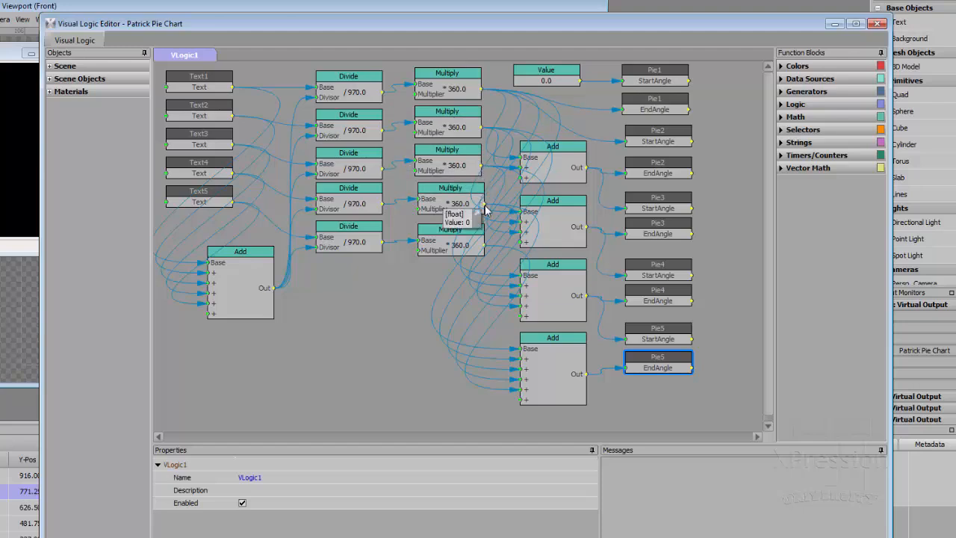
Check the Multiply and Value blocks, close the Visual Logic Editor and minimize the Virtual Output window.
mouse_move(485, 251)
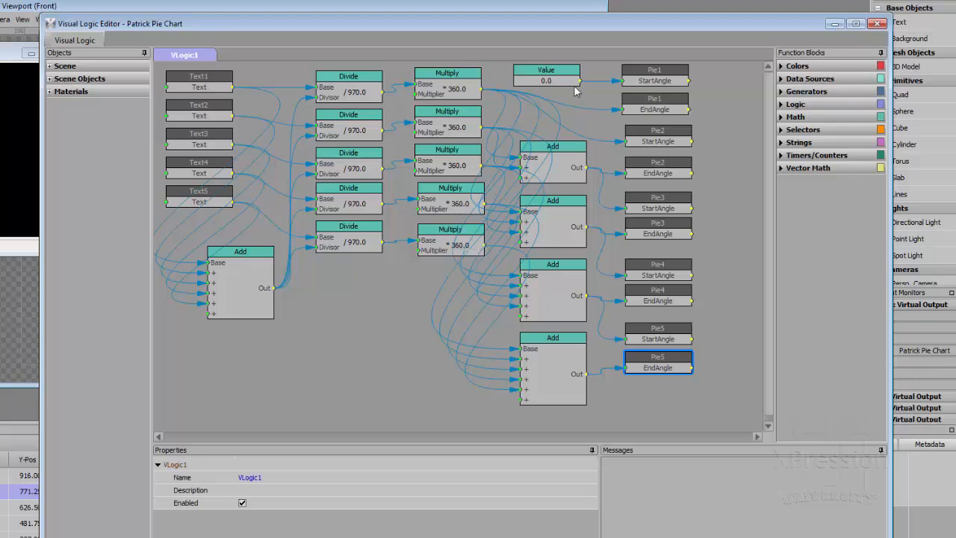
drag(539, 82, 546, 84)
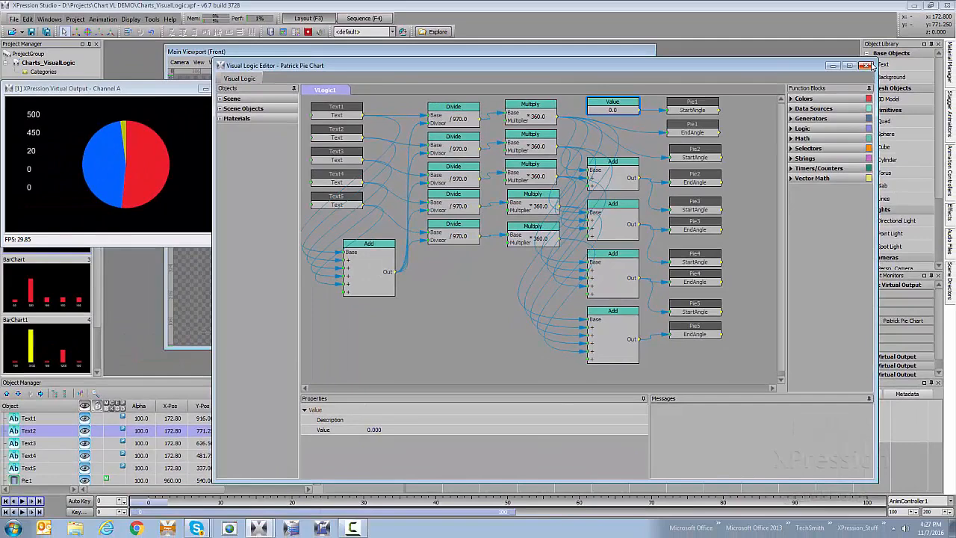
click(869, 66)
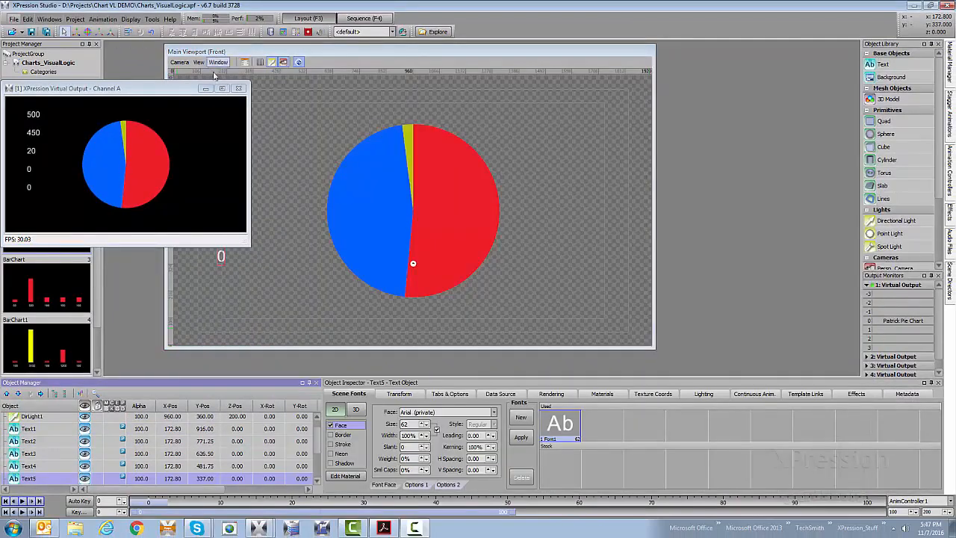
click(208, 95)
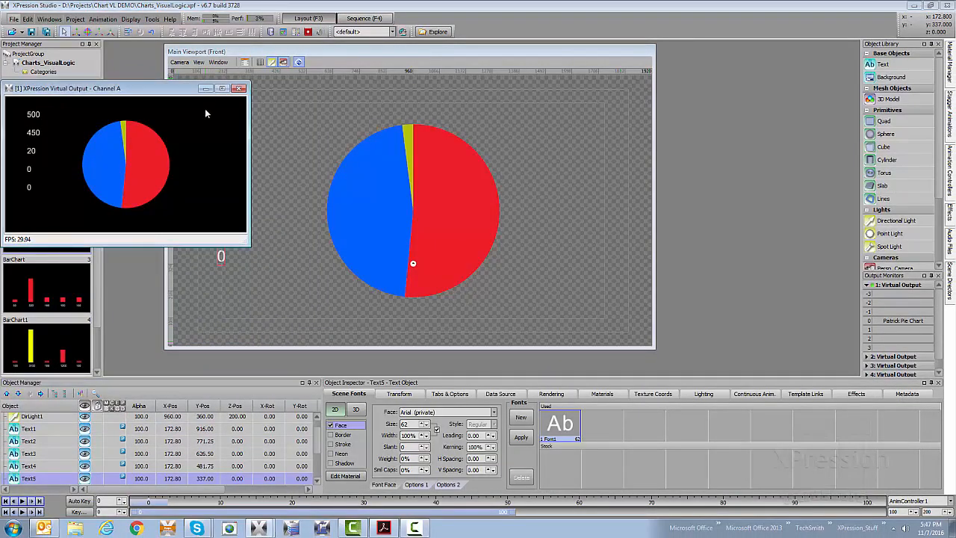
click(206, 88)
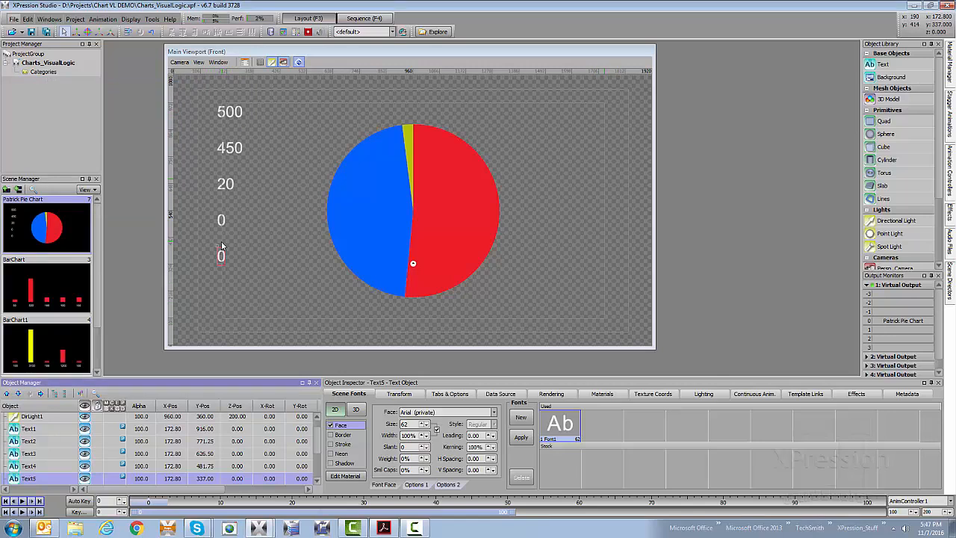
Switch to the sequencer and add the open pie chart scene to Group 1 as a take.
click(387, 23)
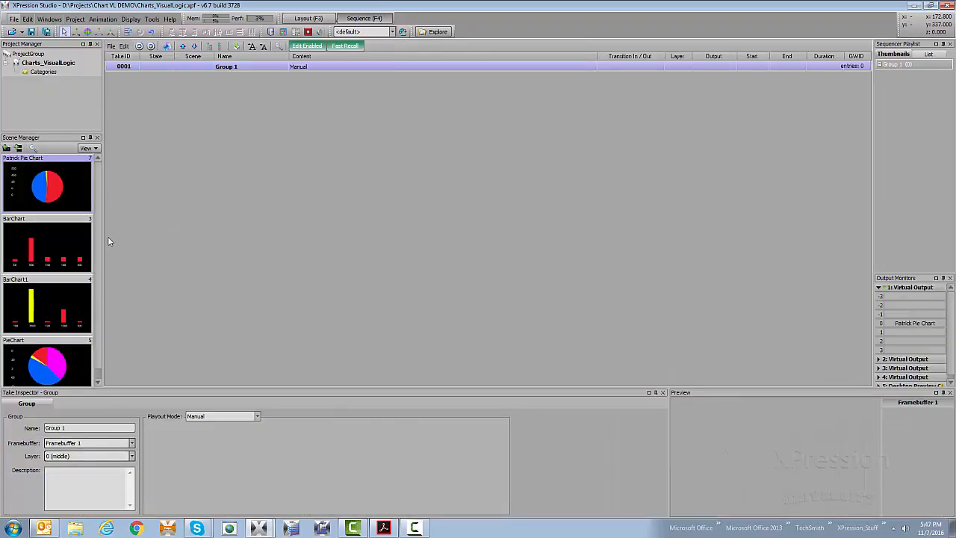
drag(71, 198, 164, 119)
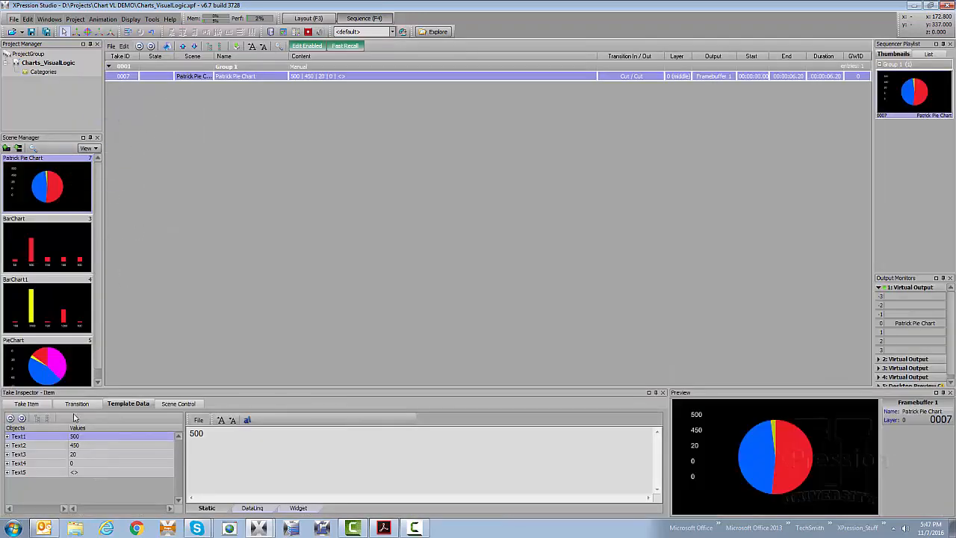
Return to the scene layout and view the data source options of the Text5 object.
click(328, 20)
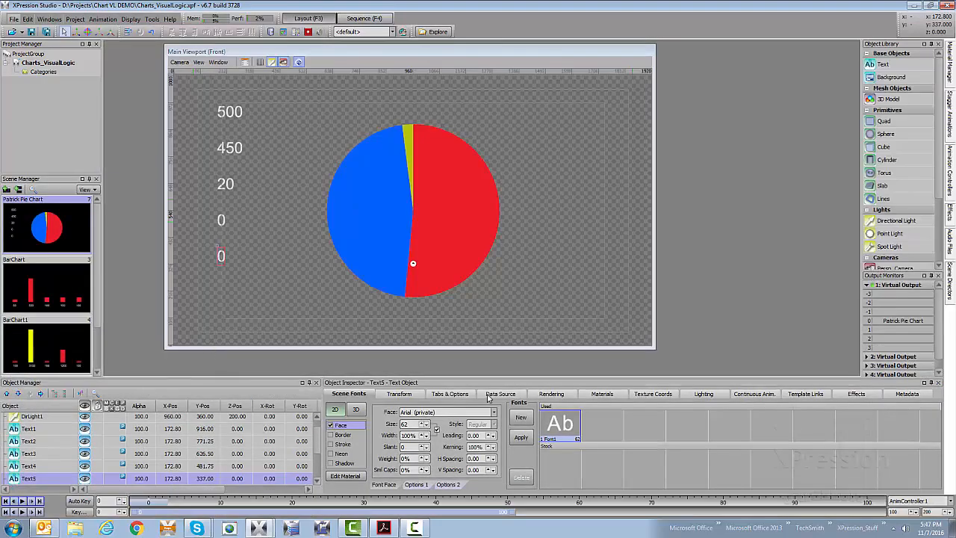
click(487, 395)
click(360, 417)
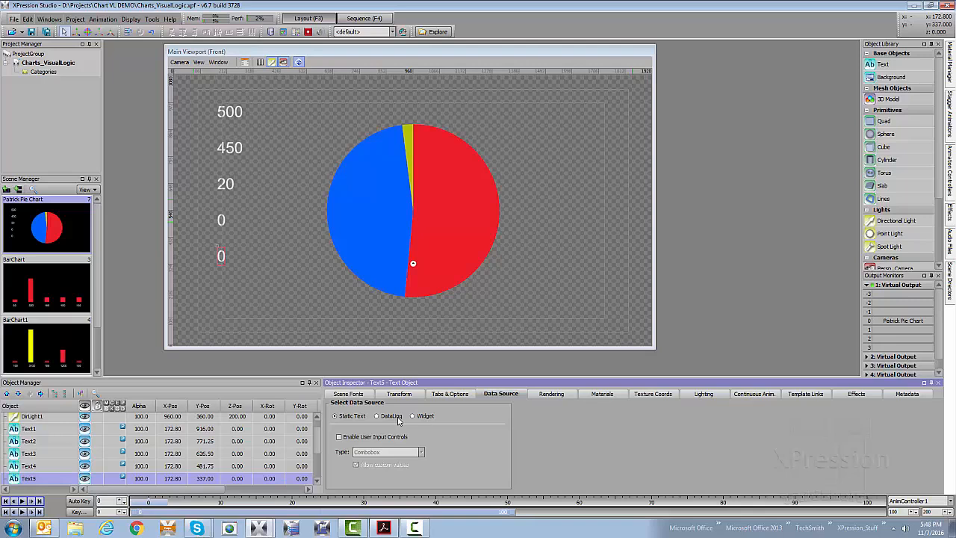
Hide the Text1 through Text5 objects in the scene so that only the pie is shown.
click(239, 120)
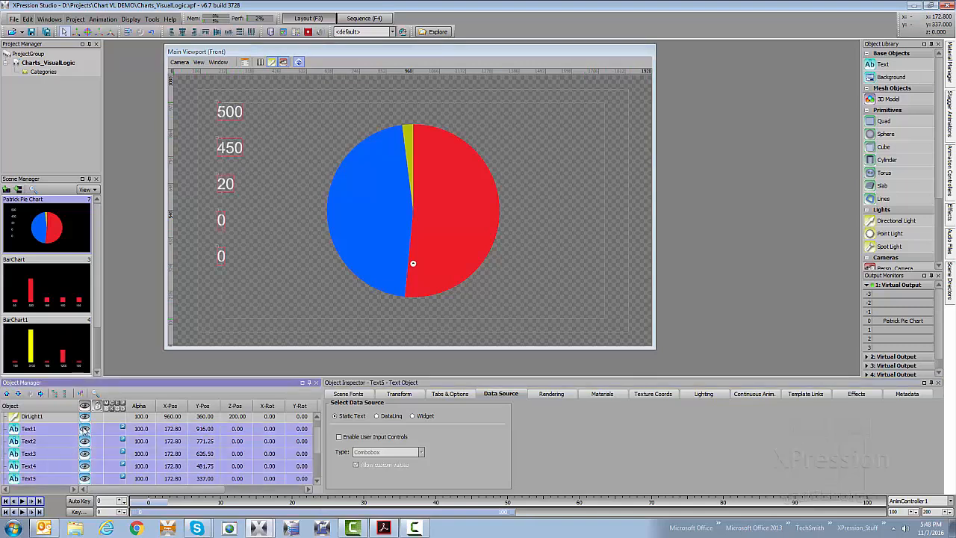
click(84, 429)
click(85, 441)
click(84, 453)
click(85, 466)
click(85, 479)
click(220, 122)
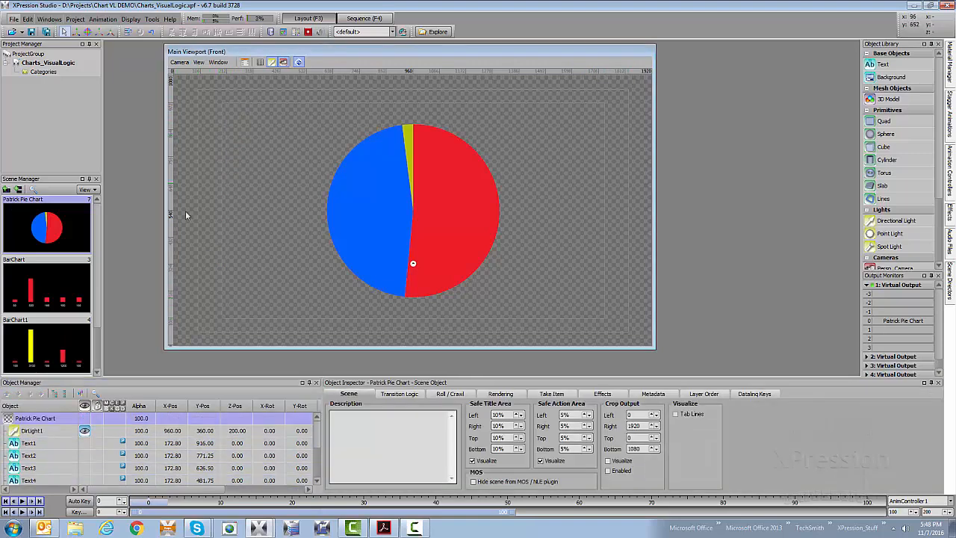
Return to the sequencer and set Text1 to 200 in the pie chart take's template data.
click(74, 445)
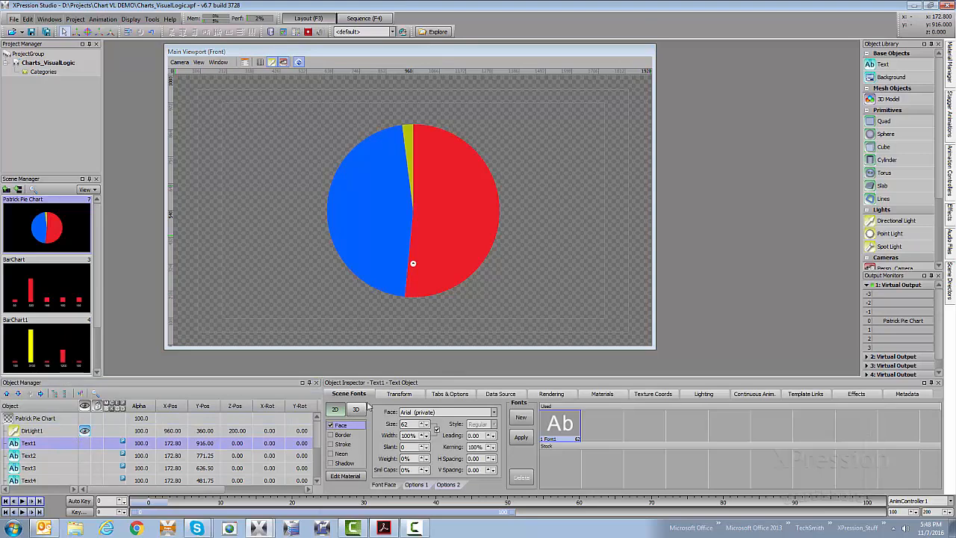
click(367, 18)
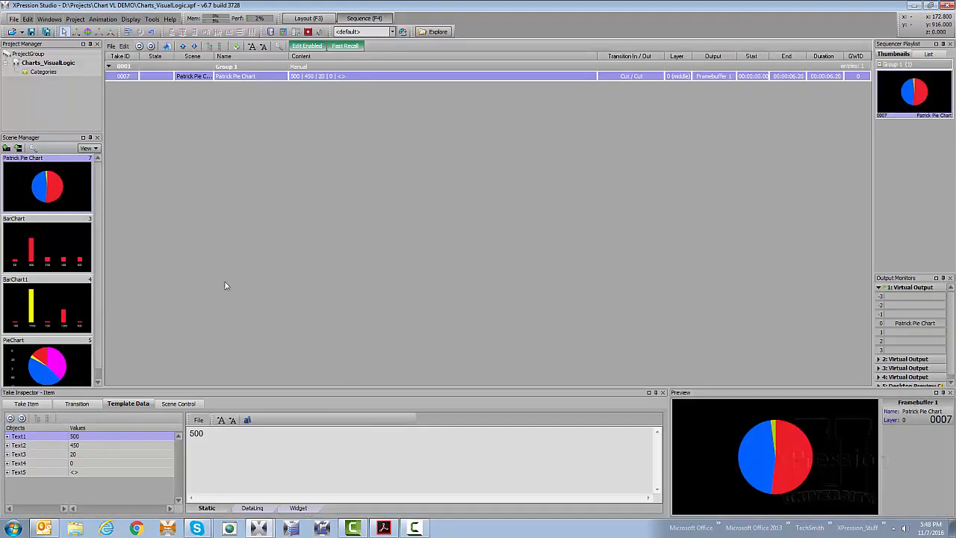
click(116, 440)
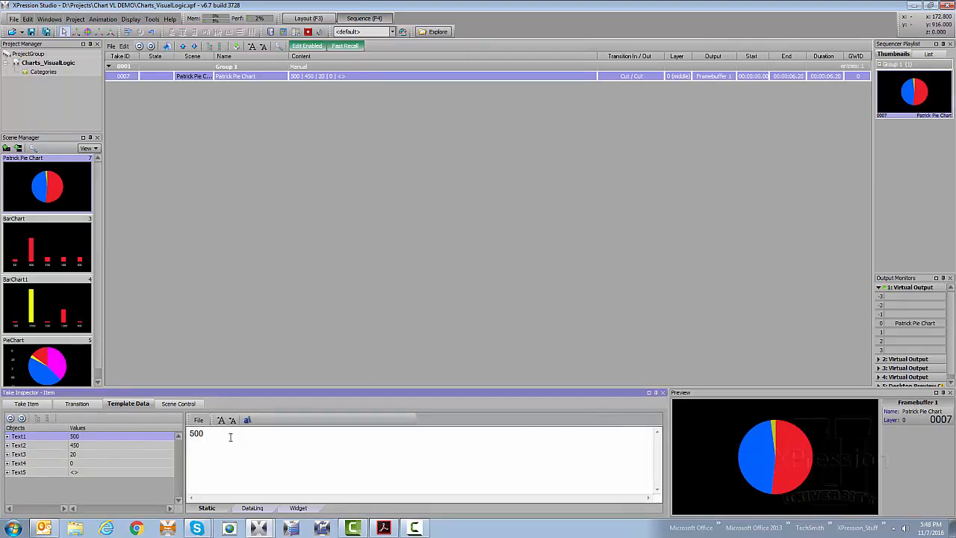
key(ctrl+a)
text(200)
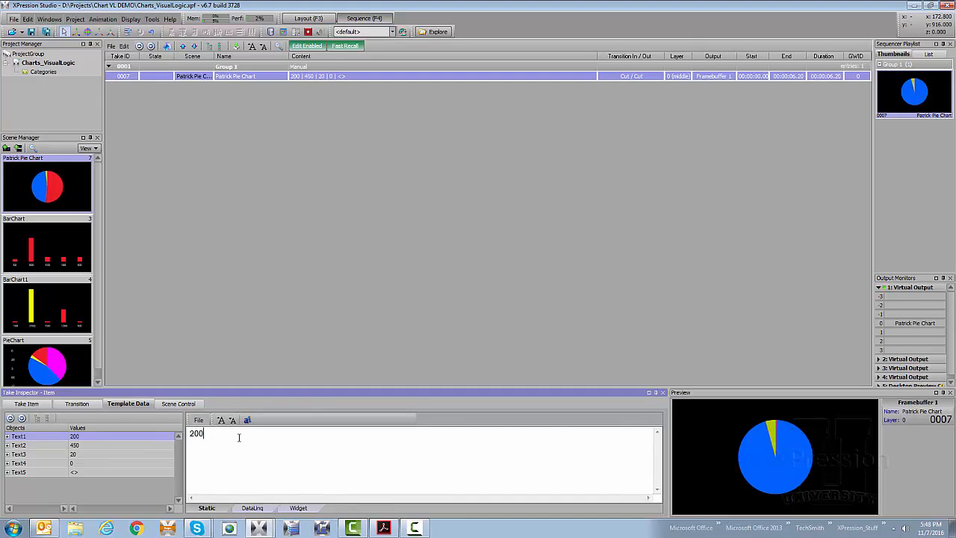
Set the Text2 value of the pie chart take to 175.
click(163, 446)
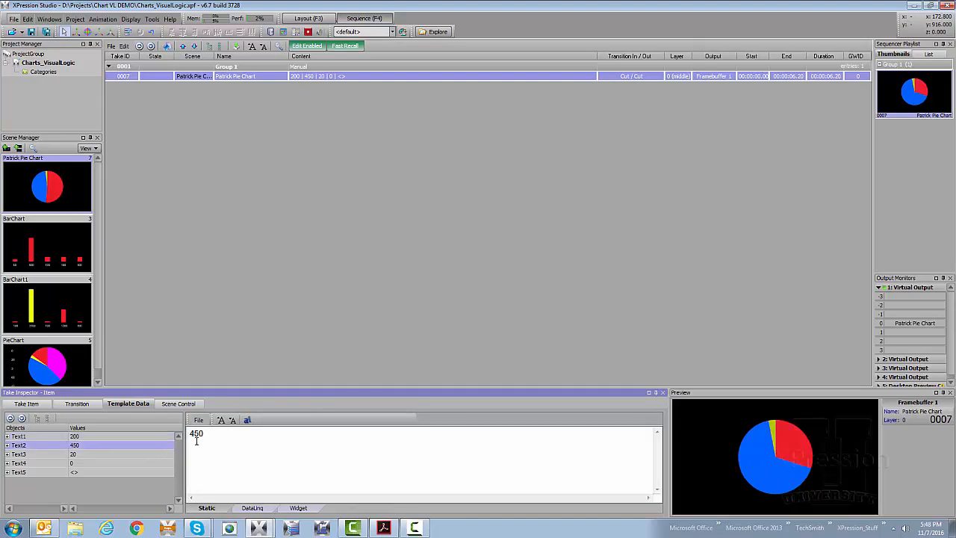
key(ctrl+a)
text(160)
key(BackSpace)
key(BackSpace)
text(75)
Set the take's Text3 value to 100 and its Text4 value to 150.
click(145, 454)
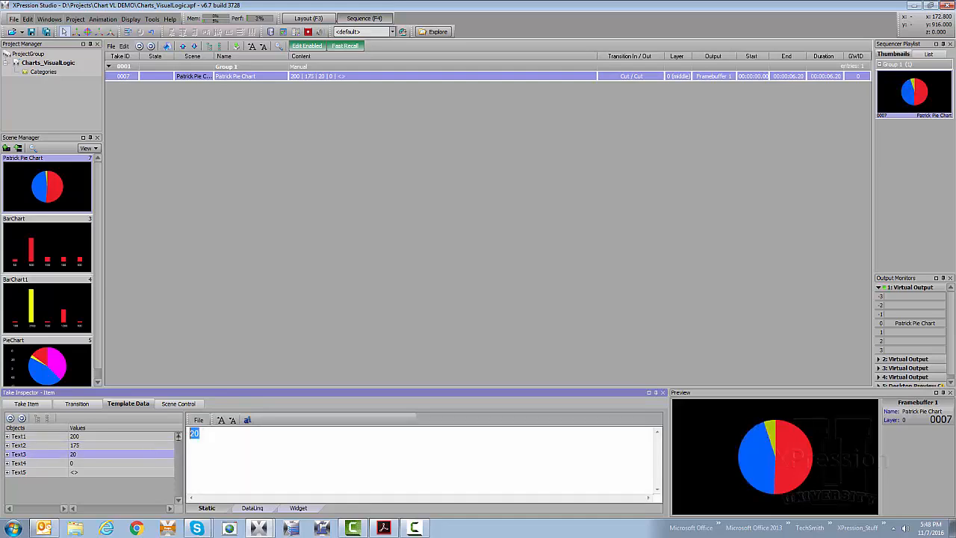
text(100)
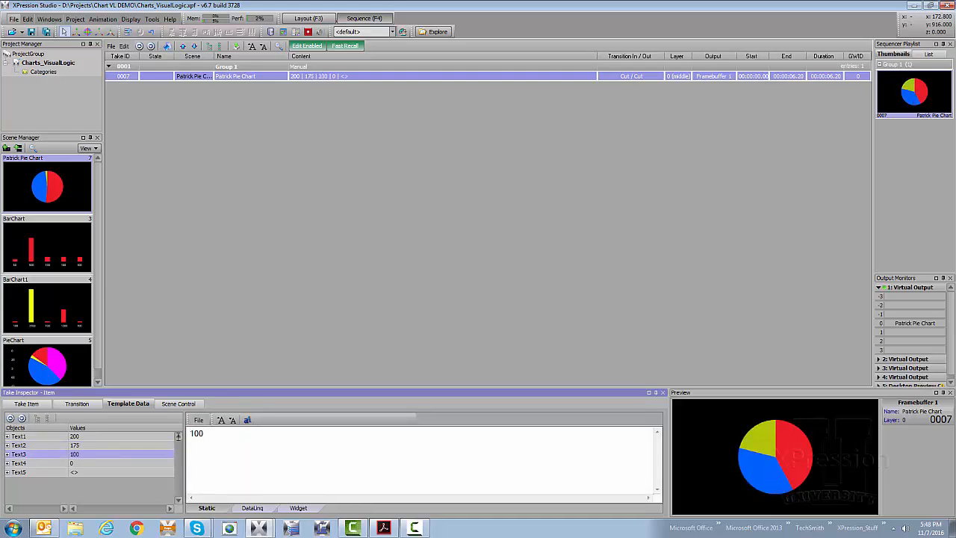
click(116, 463)
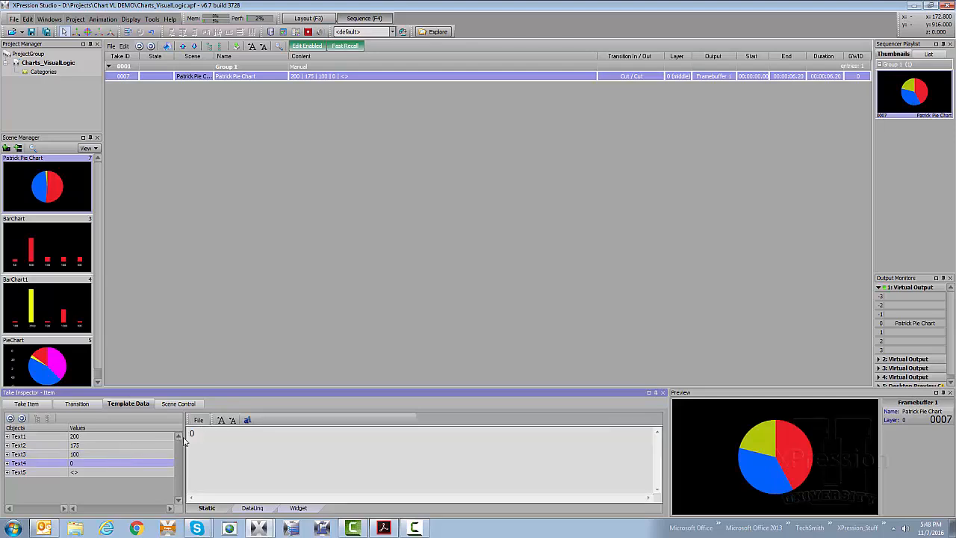
text(150)
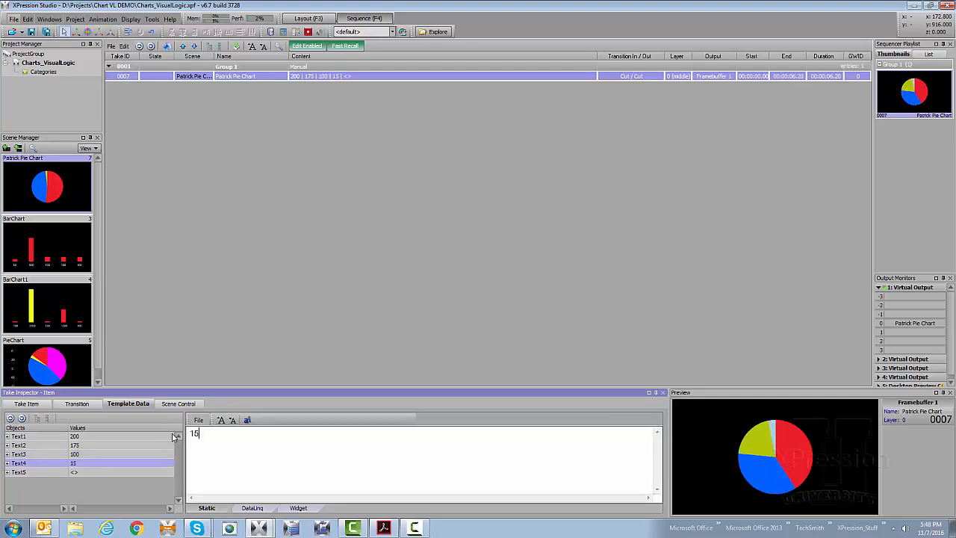
Use static data for the take's Text5 and open its value for editing.
click(117, 473)
click(206, 508)
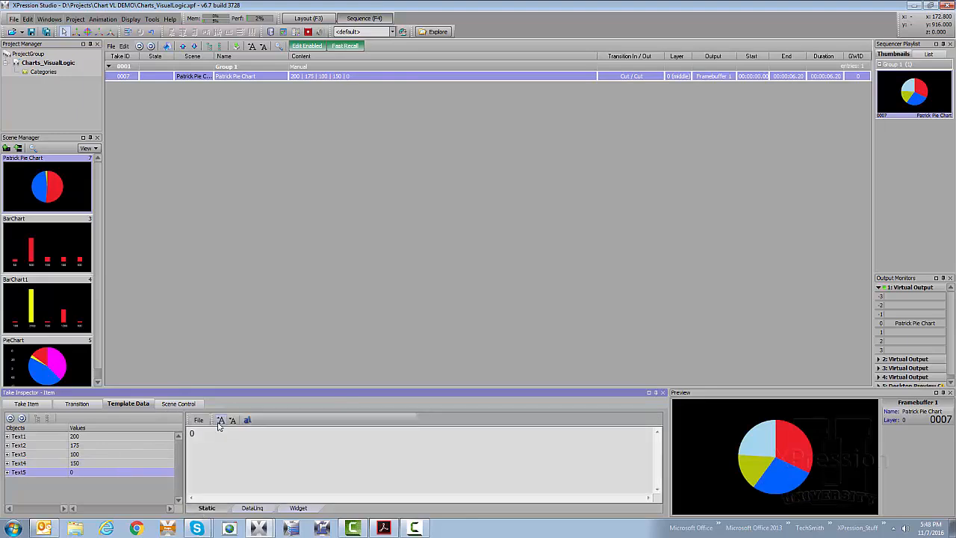
drag(207, 433, 166, 434)
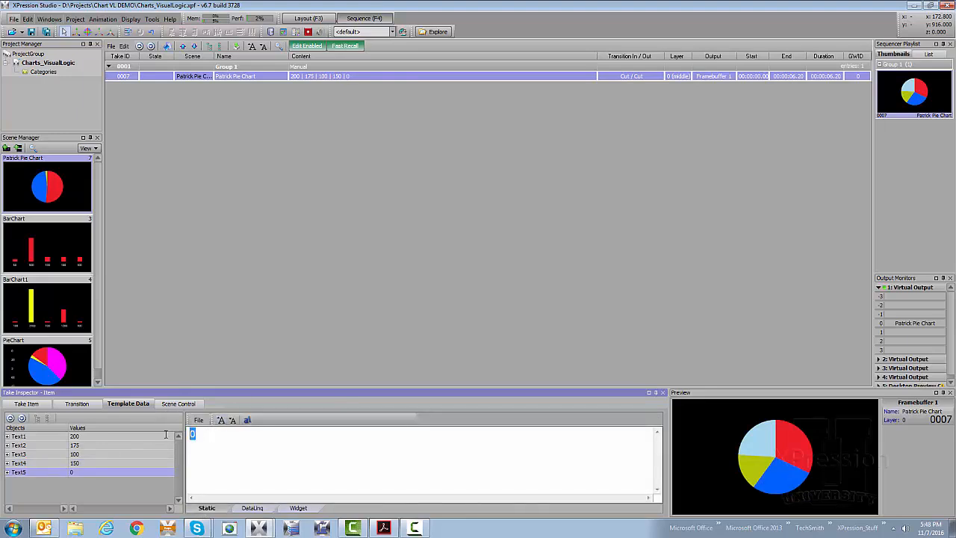